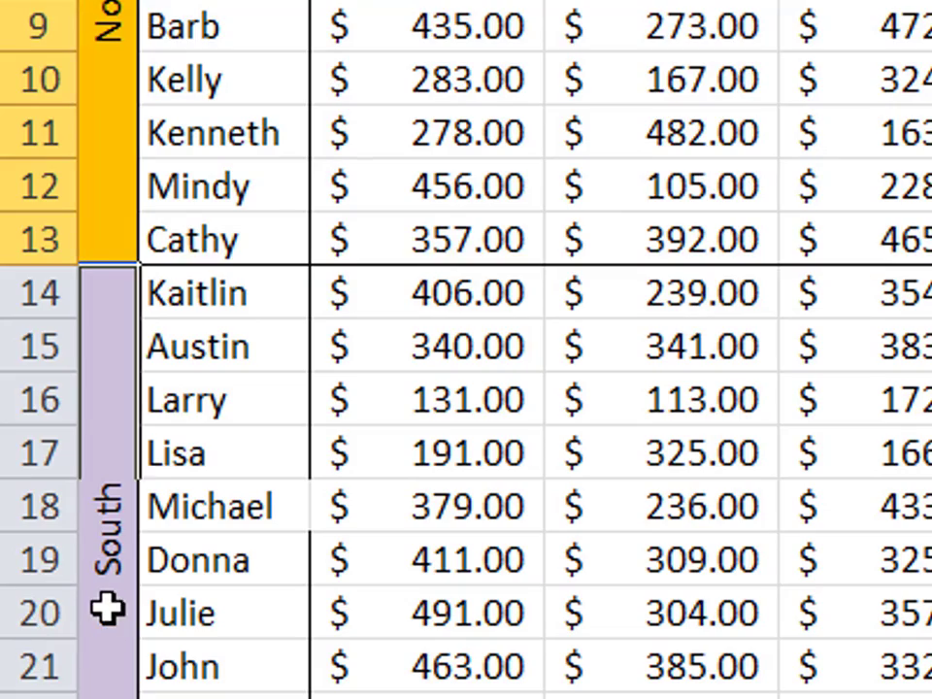
# Step: Review the rows grouped under the South, East and West regions in the sales sheet
pyautogui.scroll(-2, 403, 427)
pyautogui.scroll(-1, 403, 428)
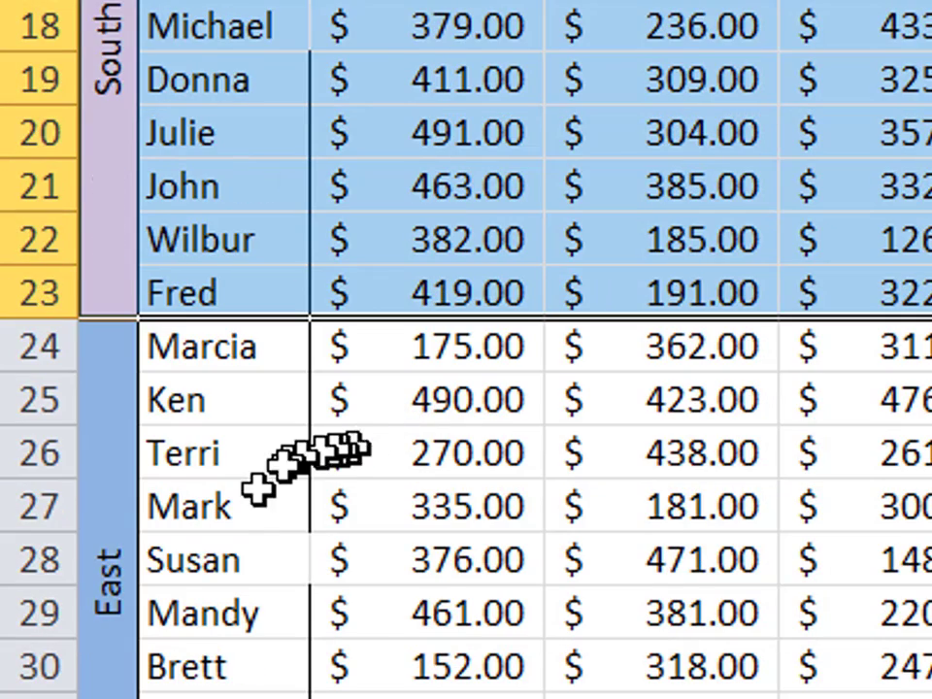
pyautogui.click(94, 583)
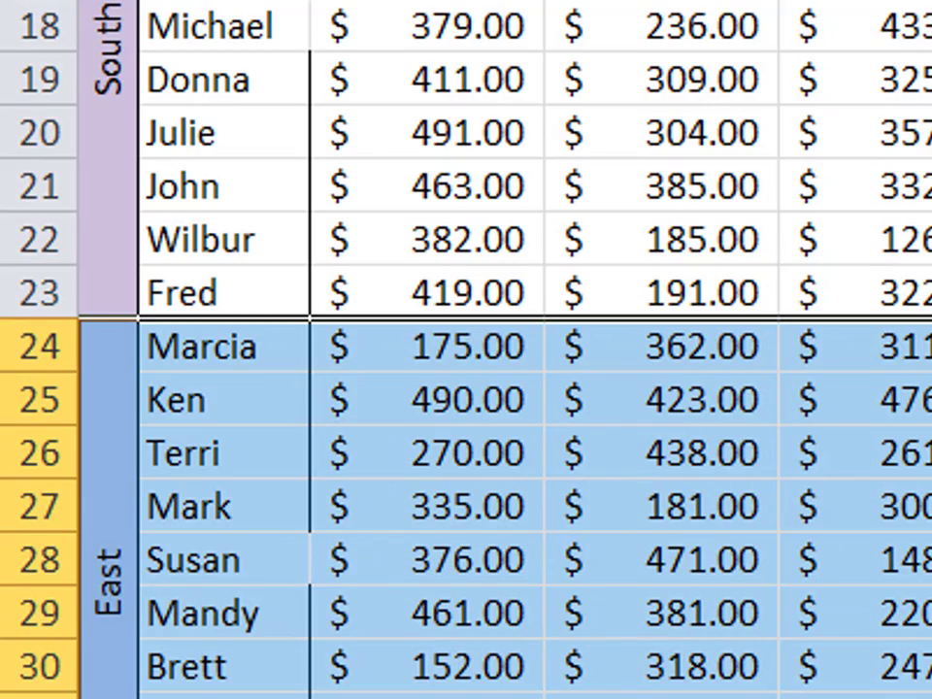
pyautogui.scroll(-3, 229, 493)
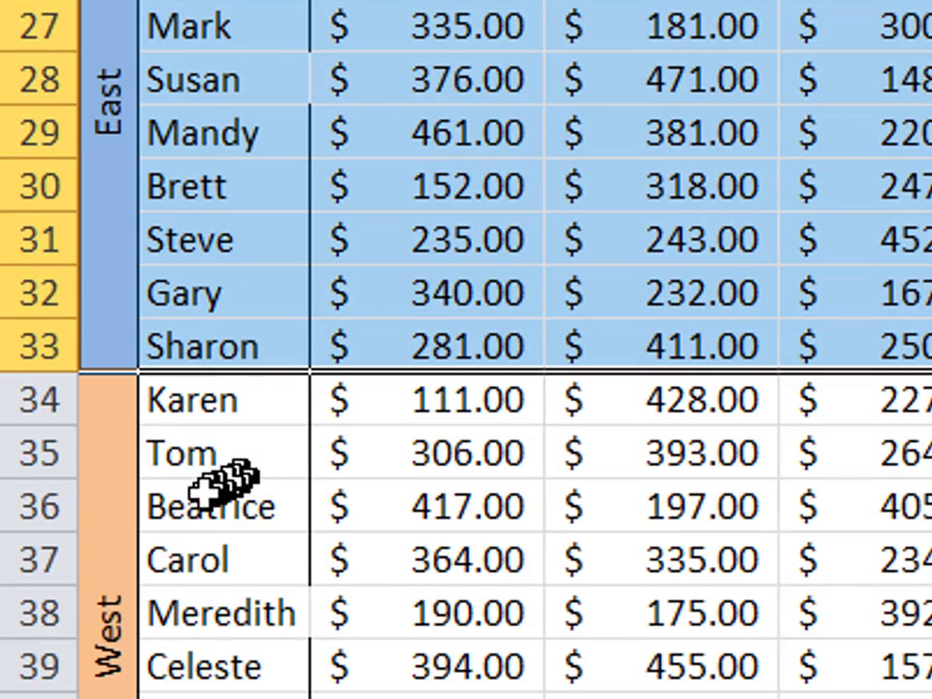
pyautogui.click(121, 669)
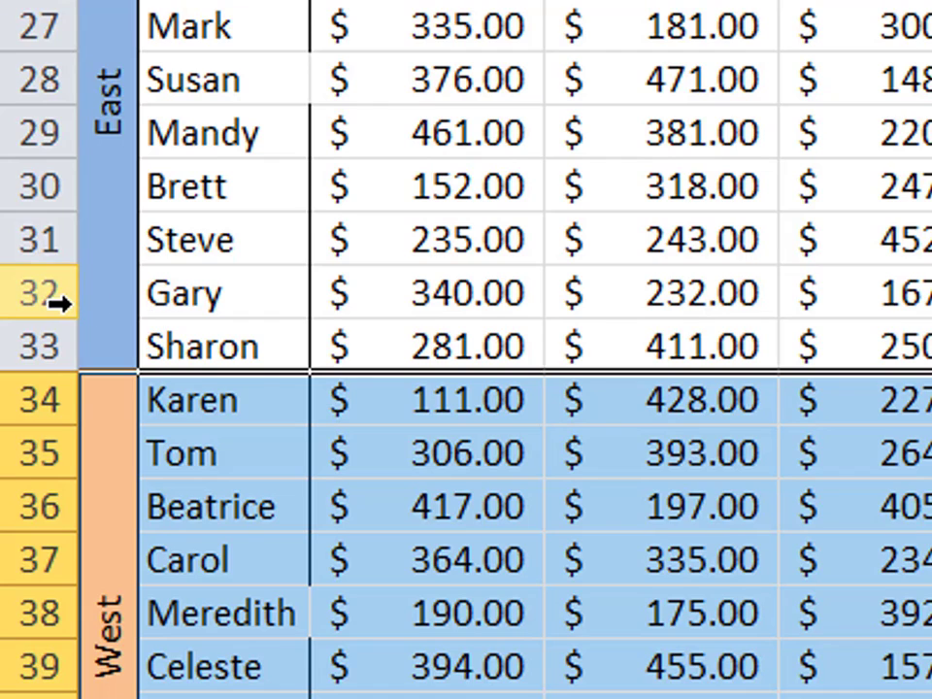
pyautogui.scroll(-4, 58, 312)
pyautogui.scroll(-1, 282, 496)
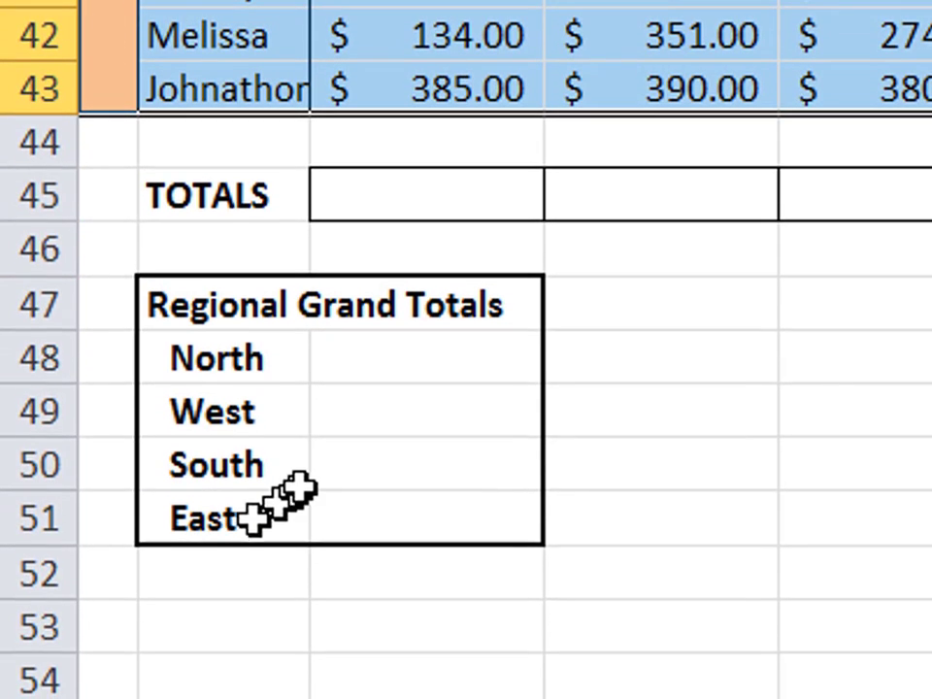
# Step: Examine the Regional Grand Totals box and its total cells for North, West, South and East
pyautogui.moveTo(156, 319); pyautogui.dragTo(502, 527)
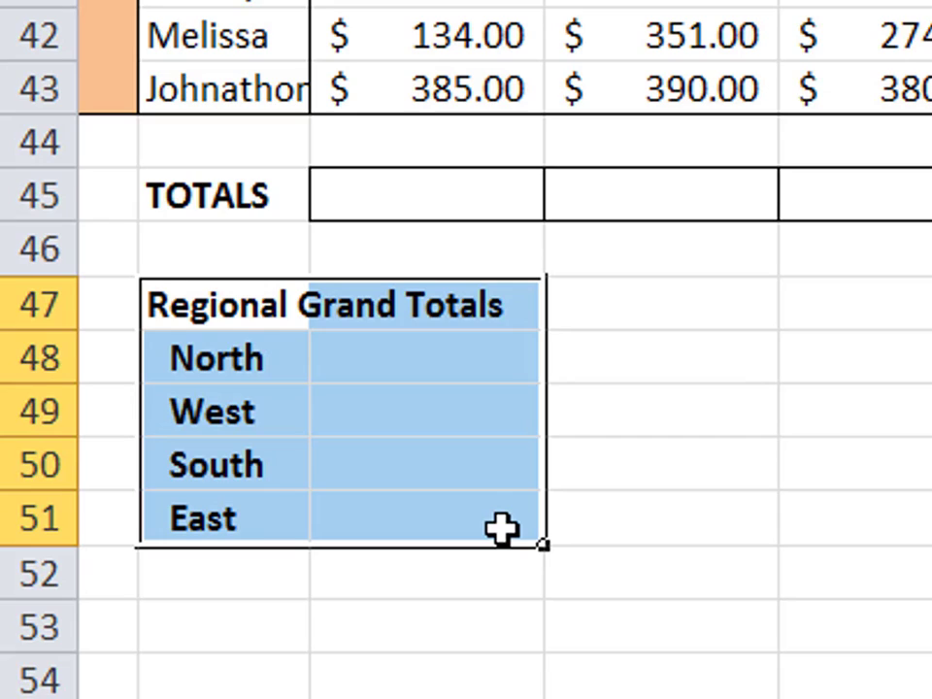
pyautogui.click(442, 360)
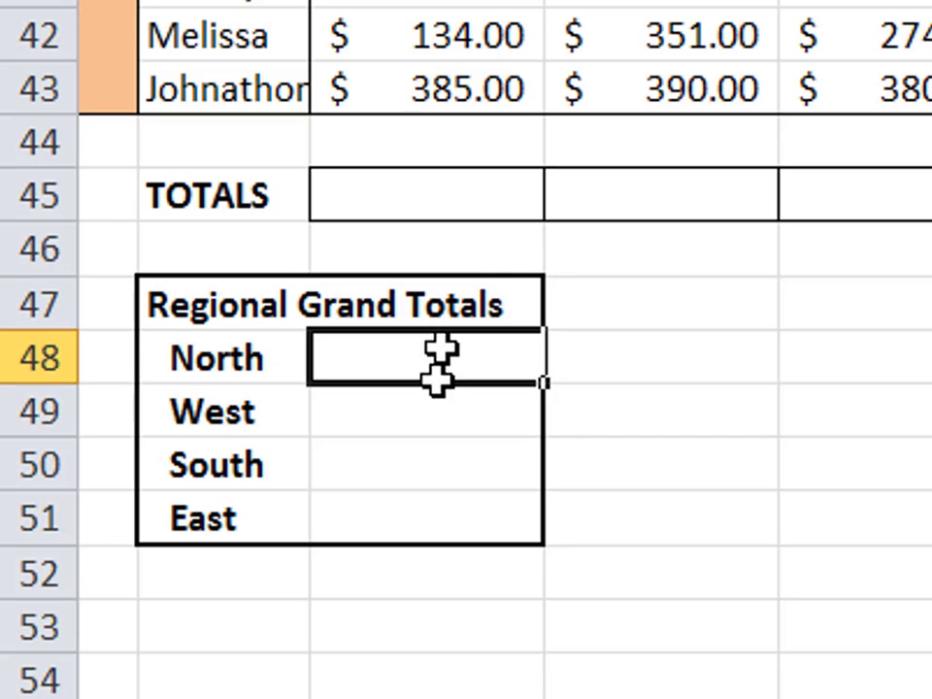
pyautogui.click(437, 414)
pyautogui.click(428, 468)
pyautogui.click(425, 533)
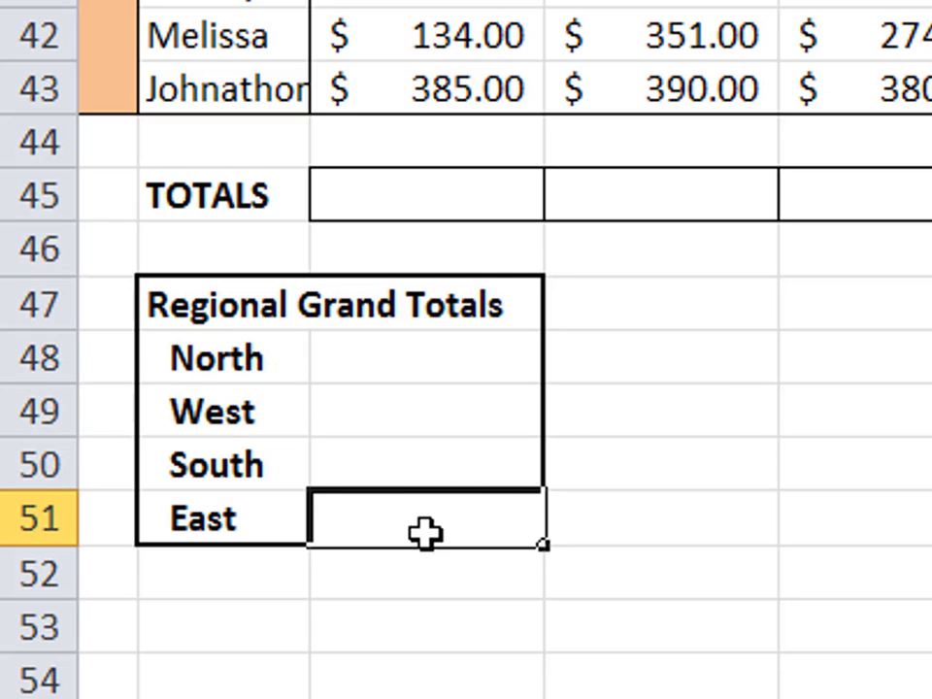
pyautogui.press('Up')
pyautogui.press('Up')
pyautogui.press('Up')
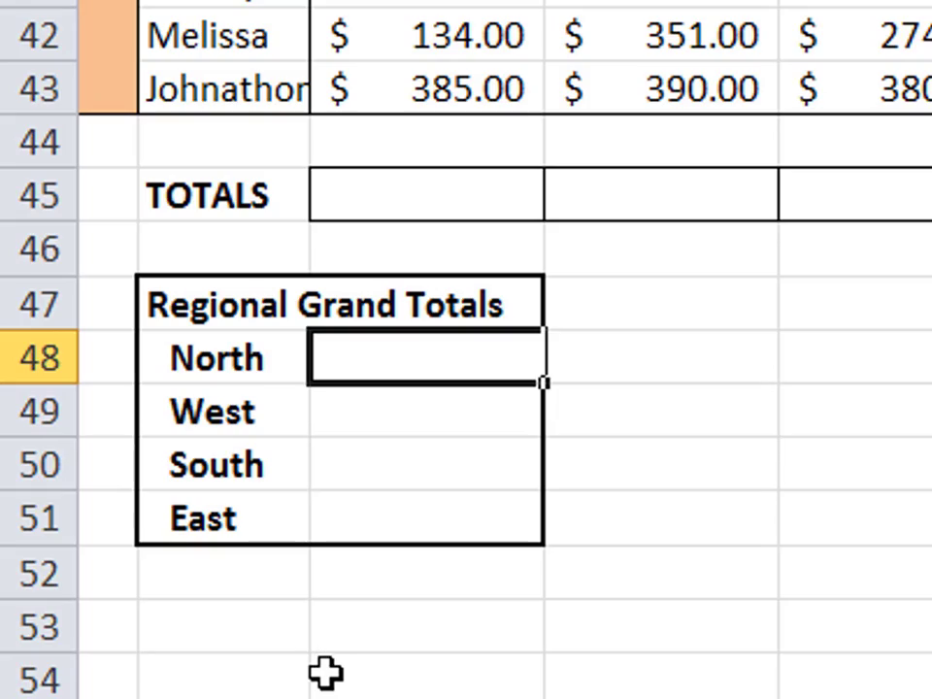
# Step: Try =sum(i4:i13) as the North grand total in cell C48 and clear the cell again
pyautogui.scroll(11, 326, 672)
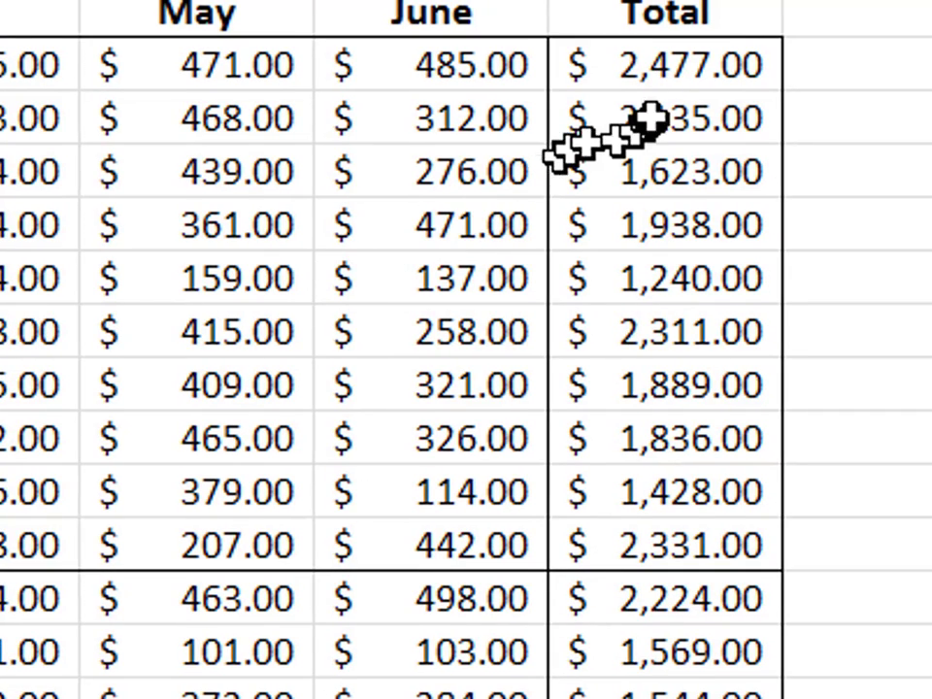
pyautogui.moveTo(641, 43); pyautogui.dragTo(670, 540)
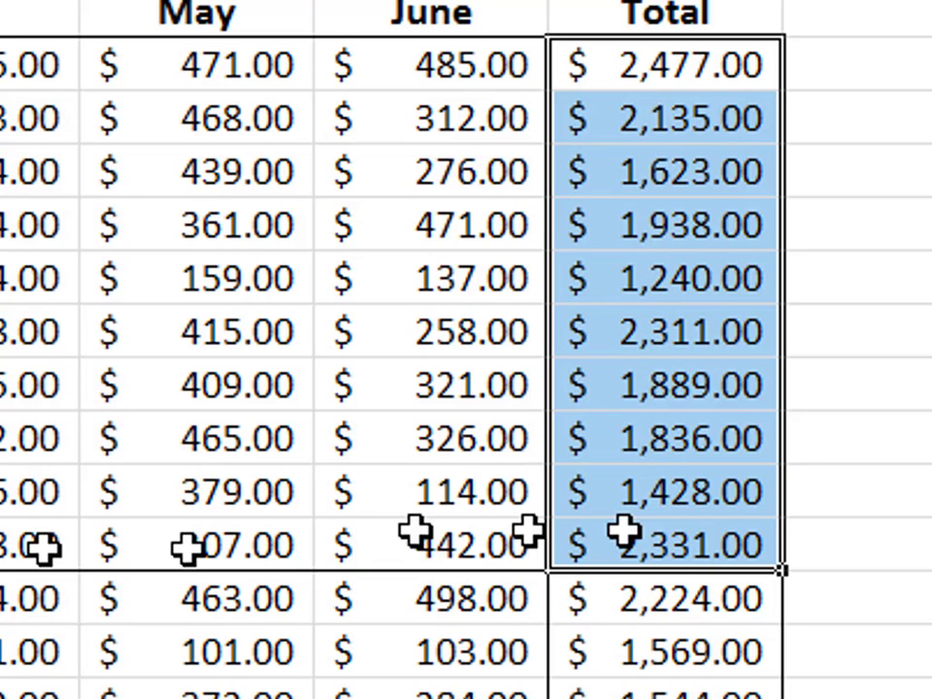
pyautogui.scroll(-7, 42, 549)
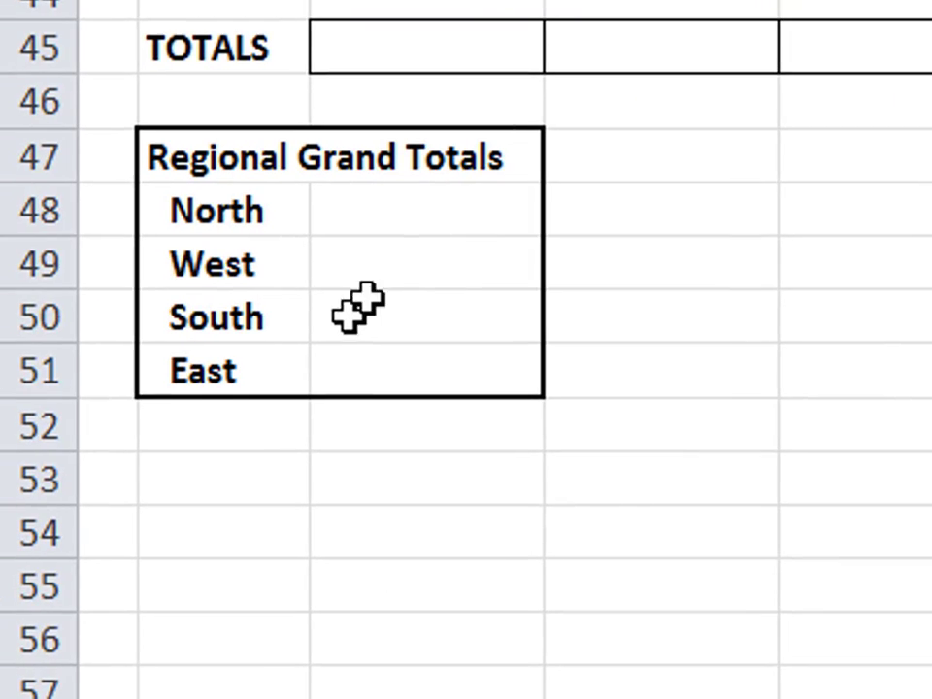
pyautogui.click(417, 218)
pyautogui.write('=sum(')
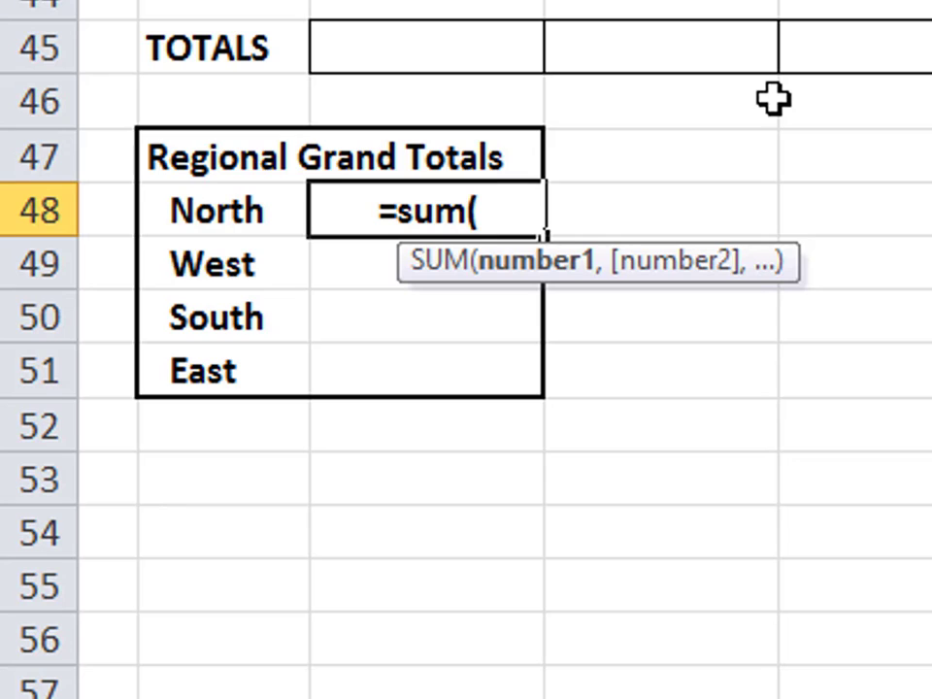
pyautogui.write('i4:')
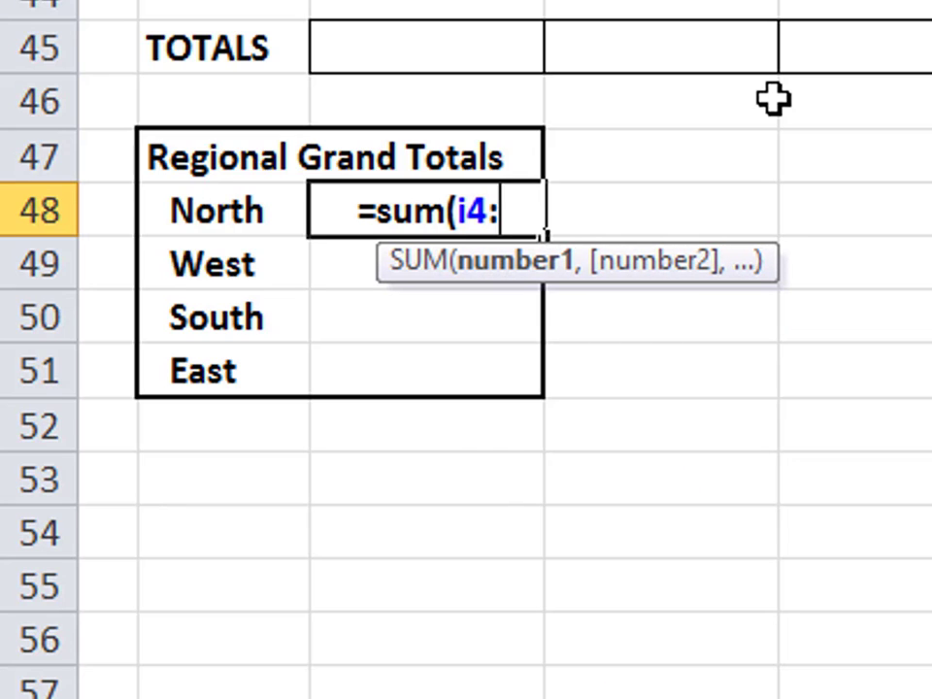
pyautogui.write('i')
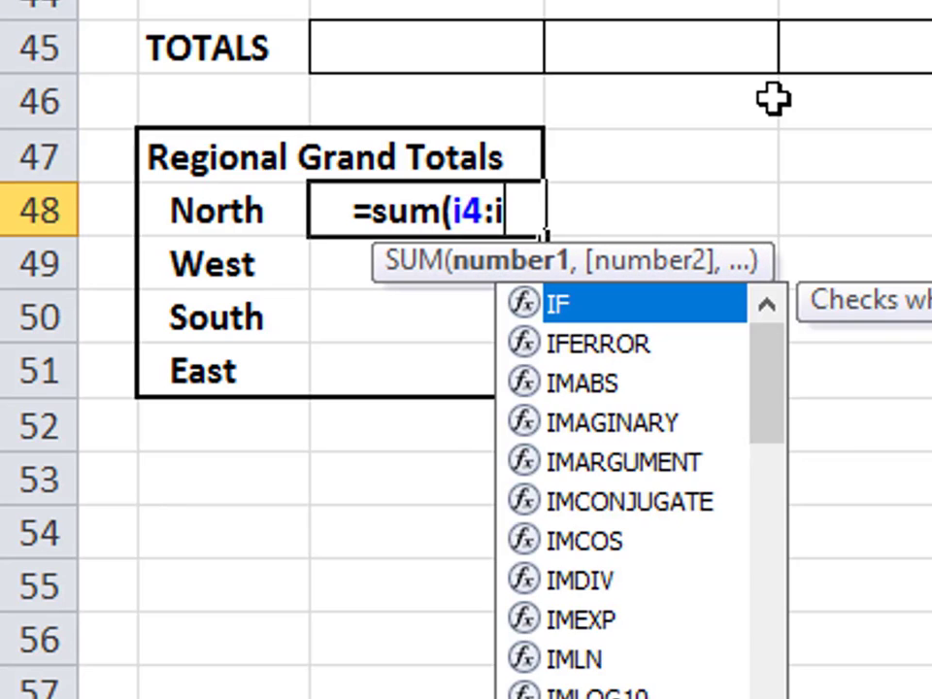
pyautogui.write('13(')
pyautogui.press('BackSpace')
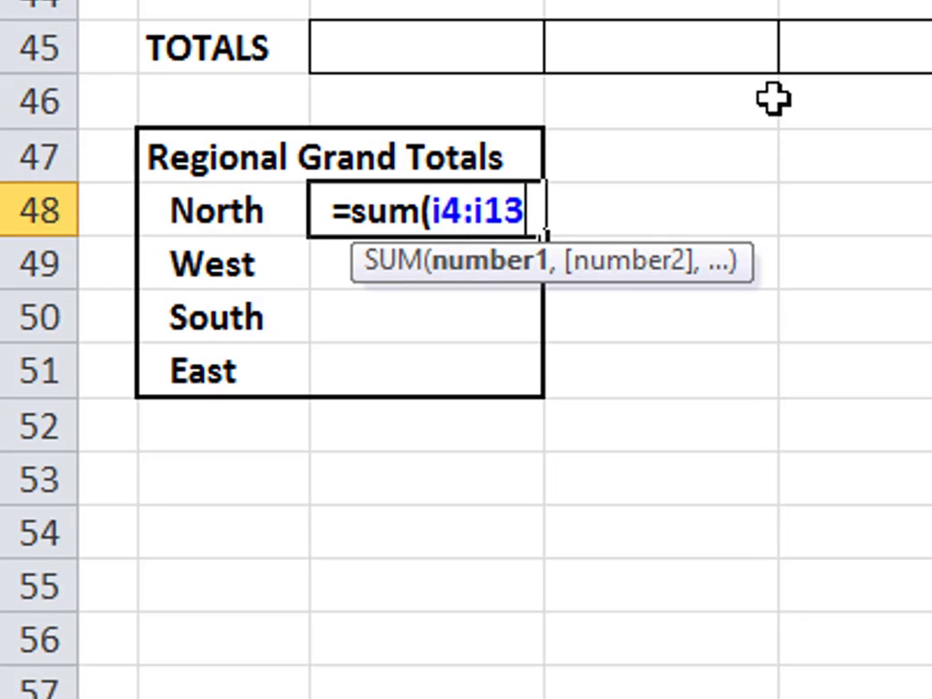
pyautogui.write(')')
pyautogui.press('Return')
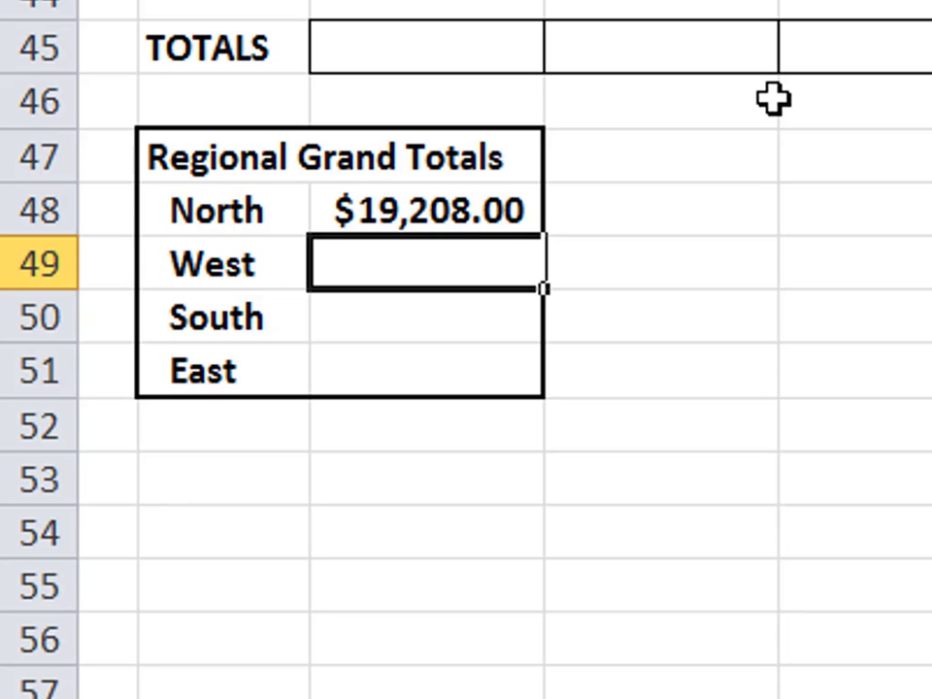
pyautogui.press('Up')
pyautogui.press('Delete')
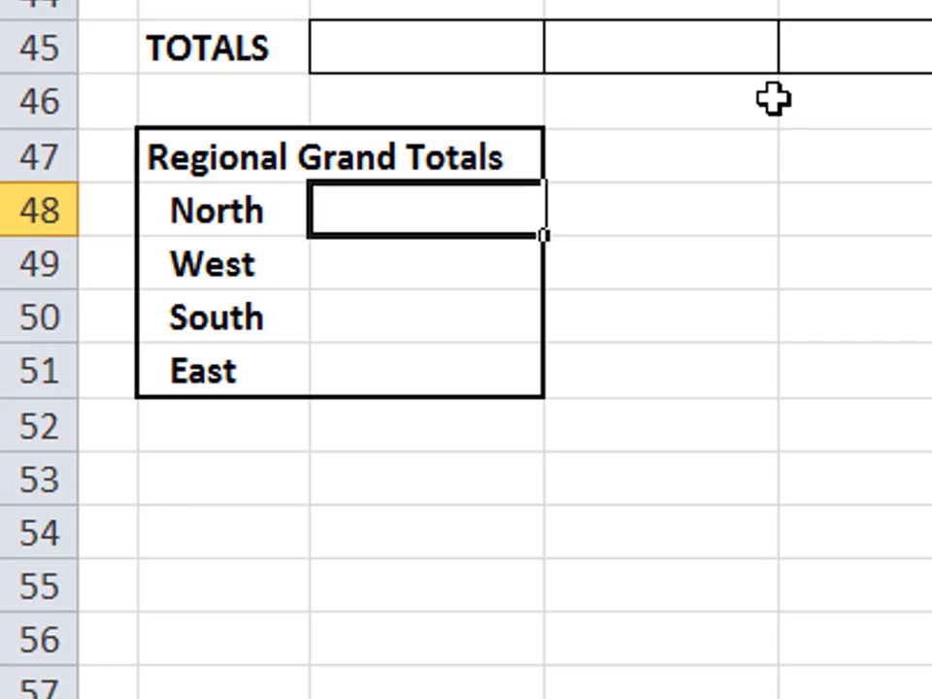
# Step: Name the North region's values in the Total column, I4:I13, as the range North
pyautogui.scroll(13, 774, 97)
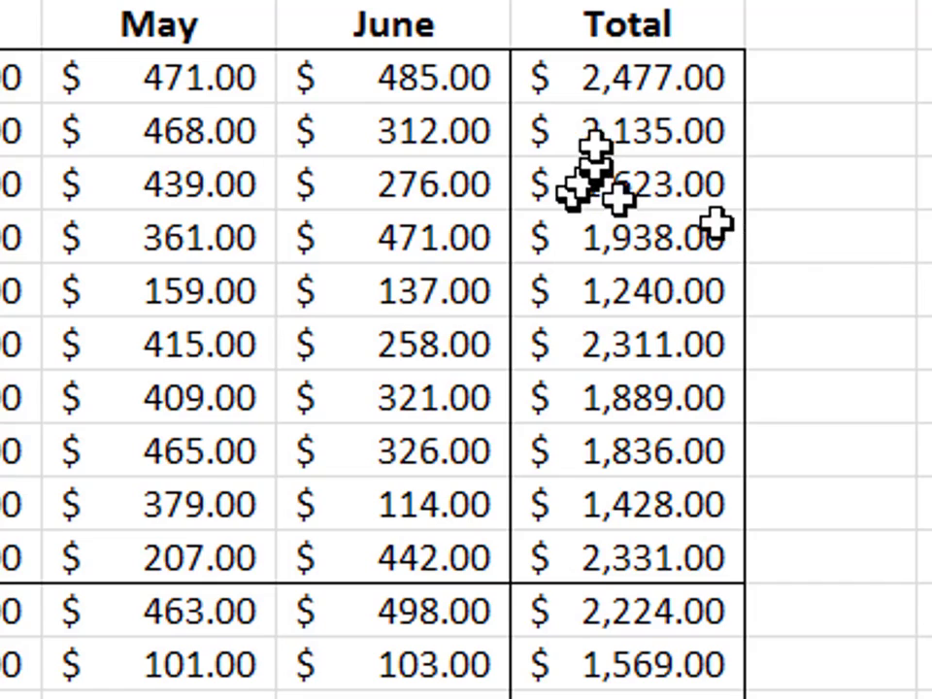
pyautogui.moveTo(597, 84); pyautogui.dragTo(622, 531)
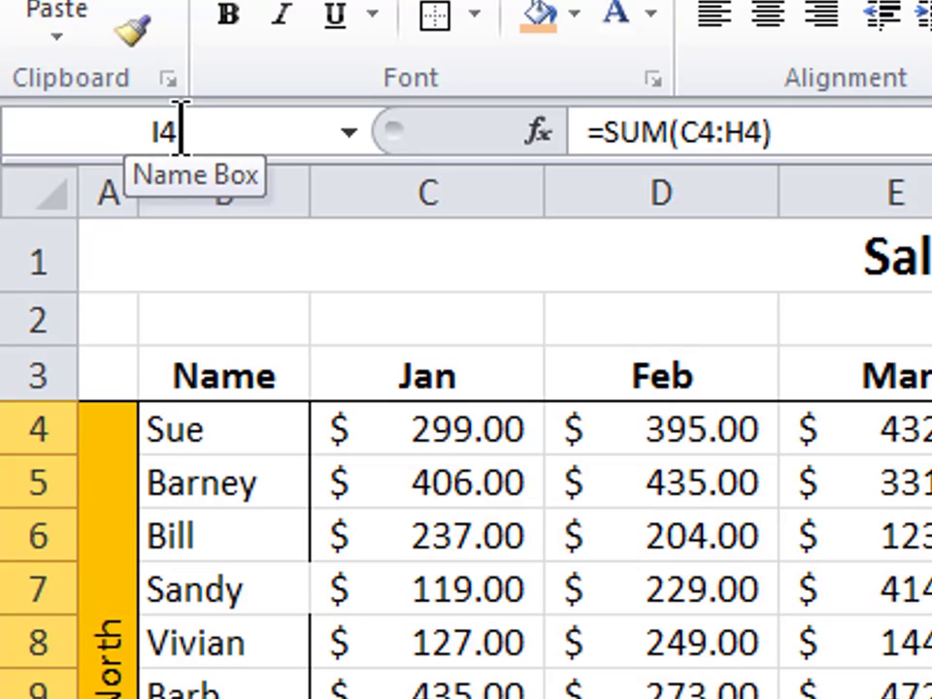
pyautogui.click(236, 114)
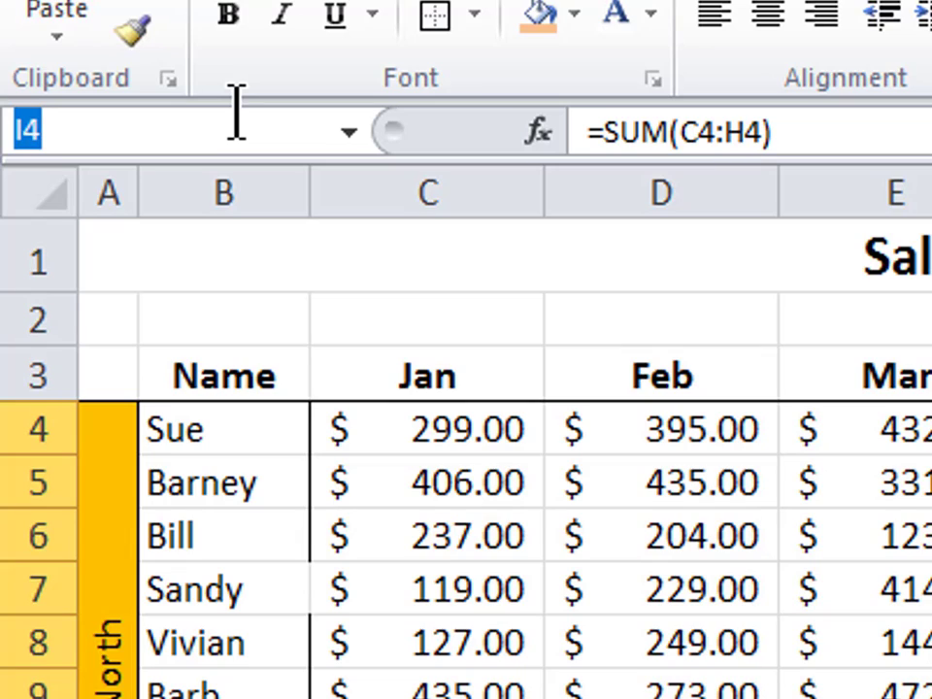
pyautogui.write('North')
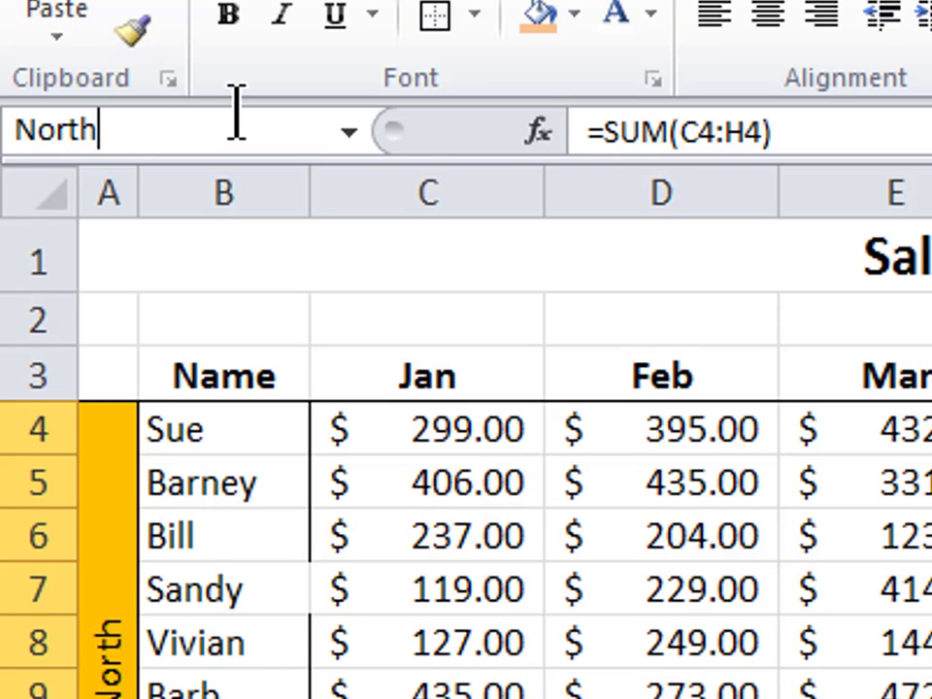
pyautogui.press('Return')
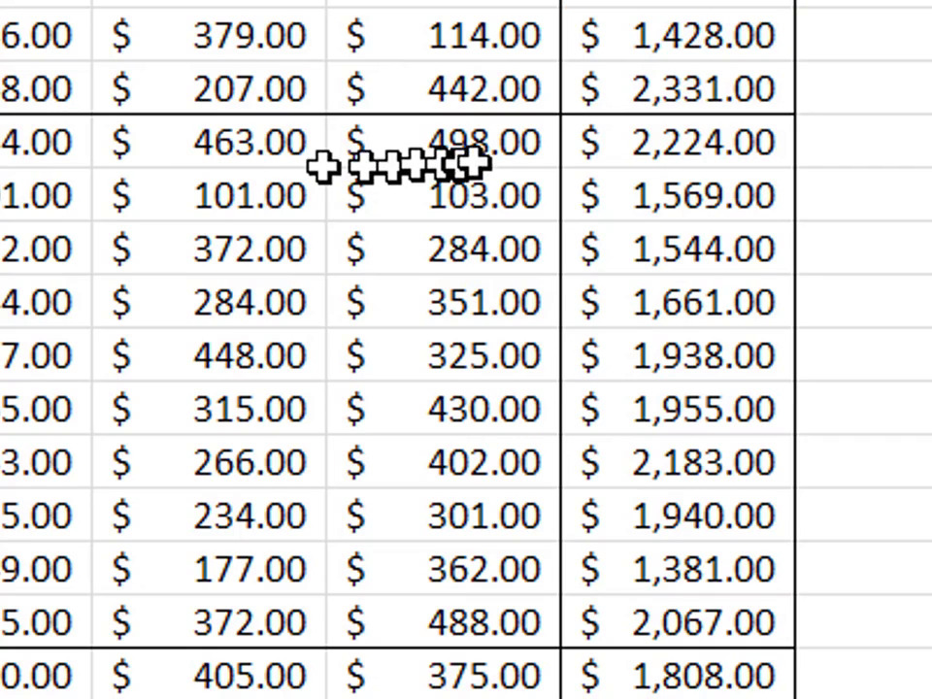
# Step: Name the South region's values in the Total column, I14:I23, as the range South
pyautogui.click(653, 153)
pyautogui.moveTo(653, 153); pyautogui.dragTo(720, 596)
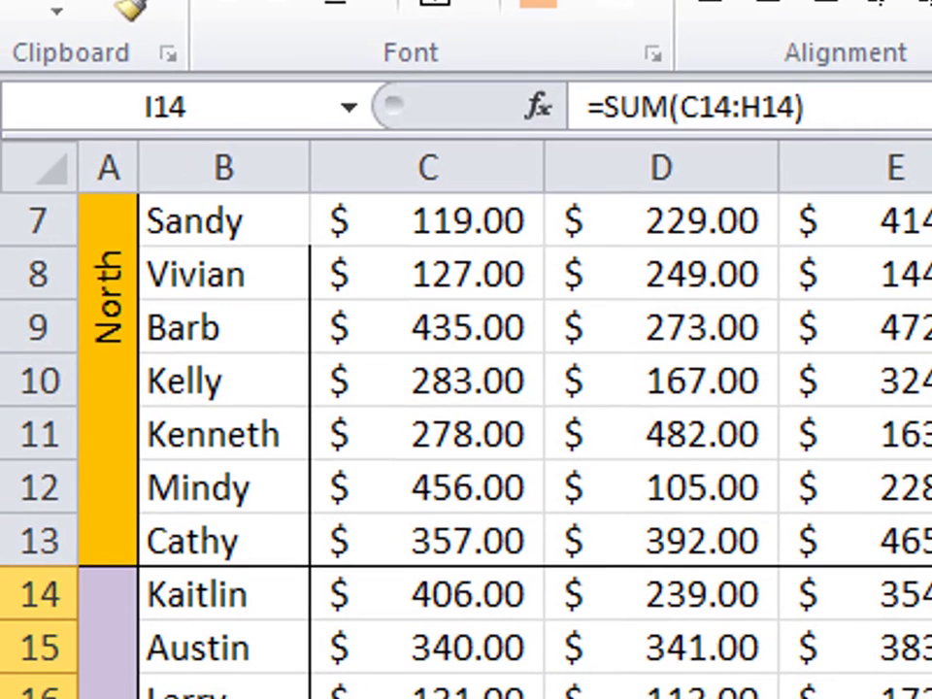
pyautogui.click(167, 117)
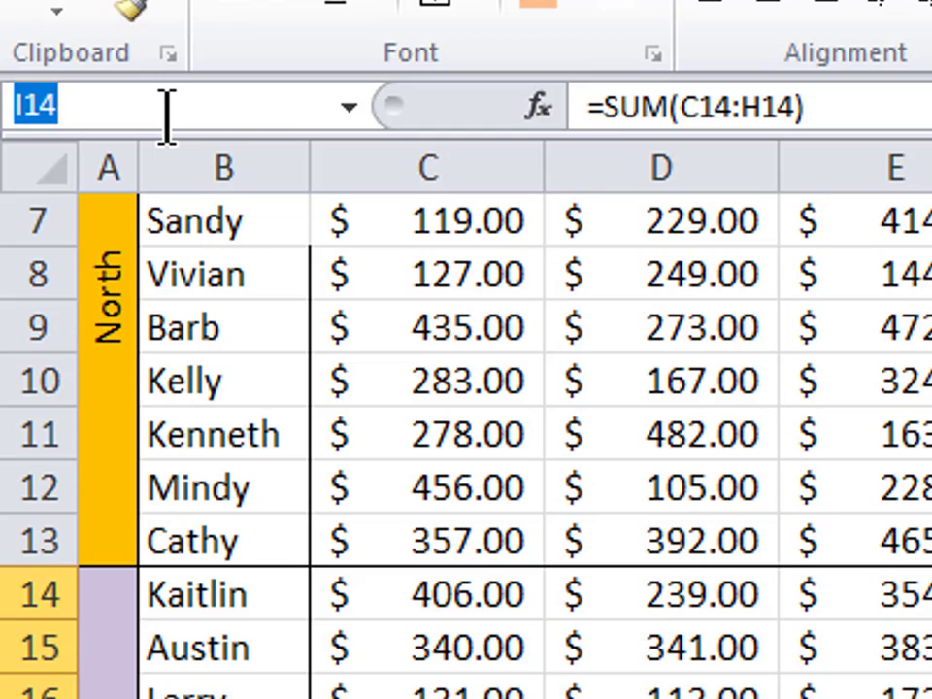
pyautogui.write('South')
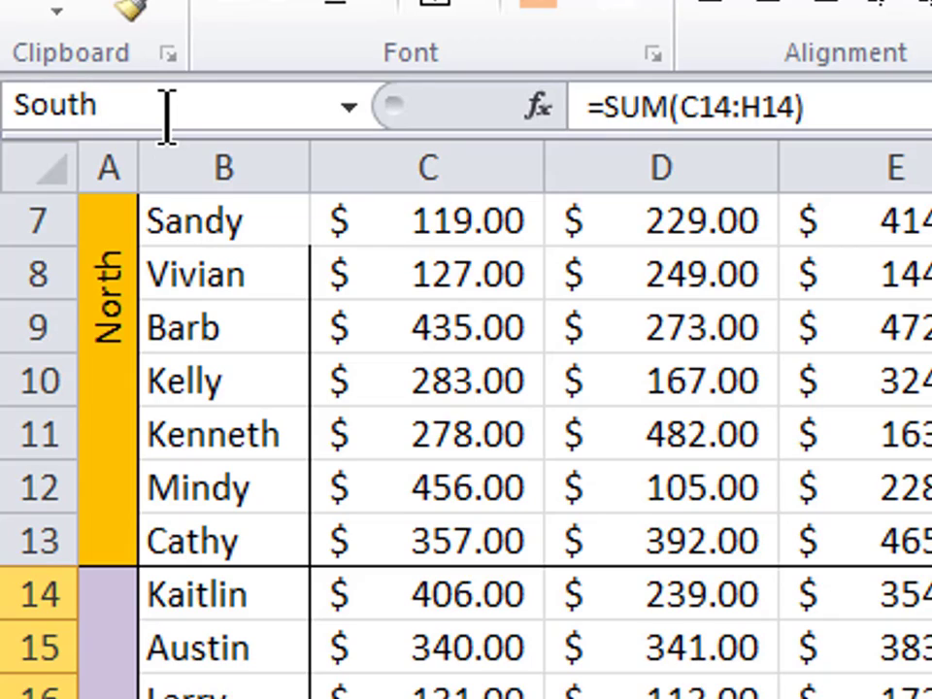
pyautogui.press('Return')
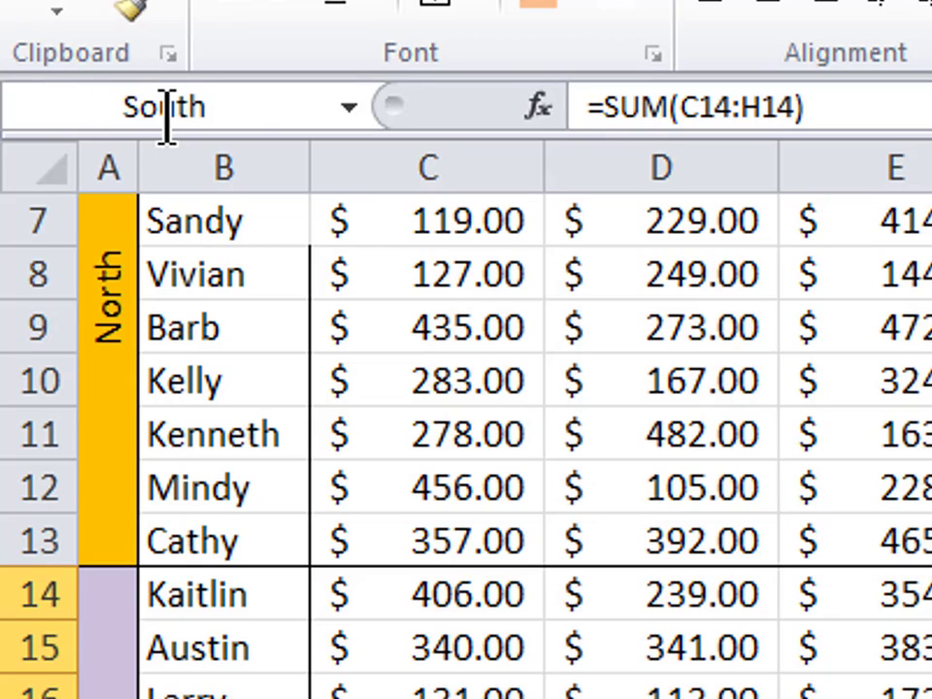
# Step: Name the East region's values in the Total column, I24:I33, as the range East
pyautogui.scroll(-3, 223, 106)
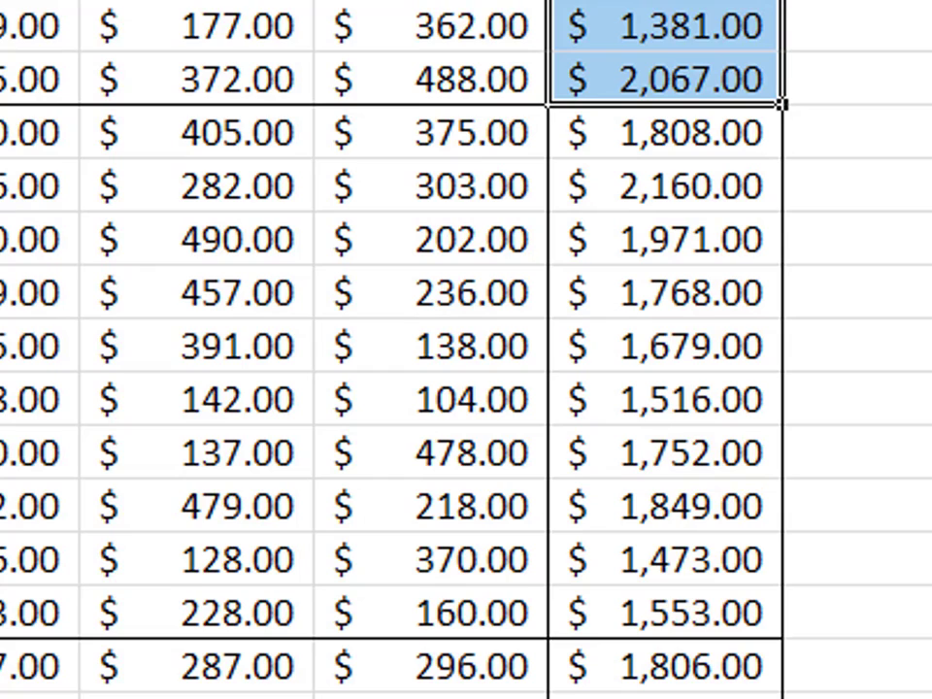
pyautogui.click(660, 136)
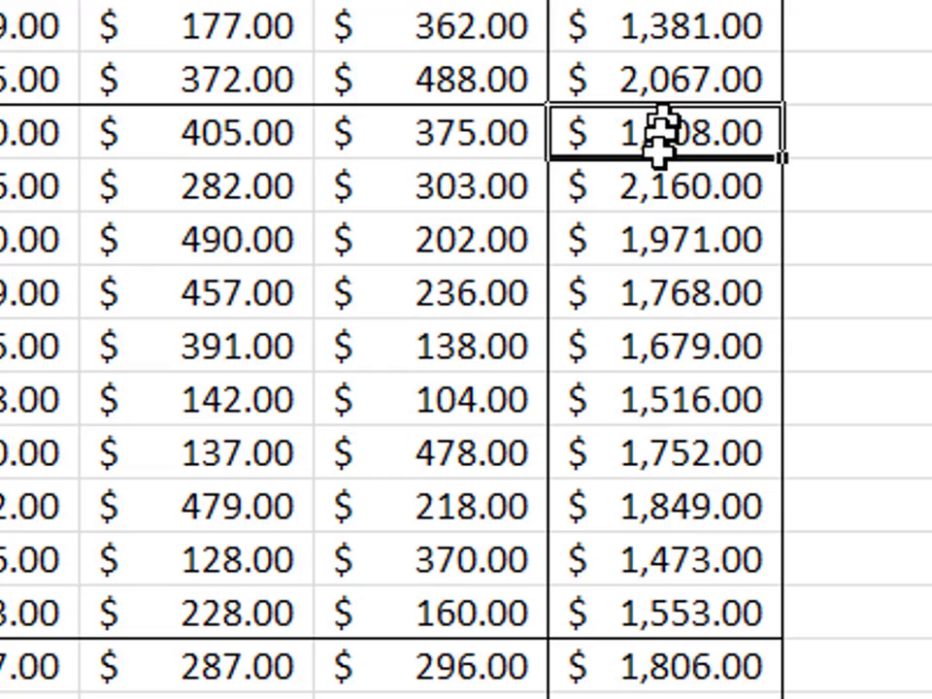
pyautogui.moveTo(661, 133); pyautogui.dragTo(641, 592)
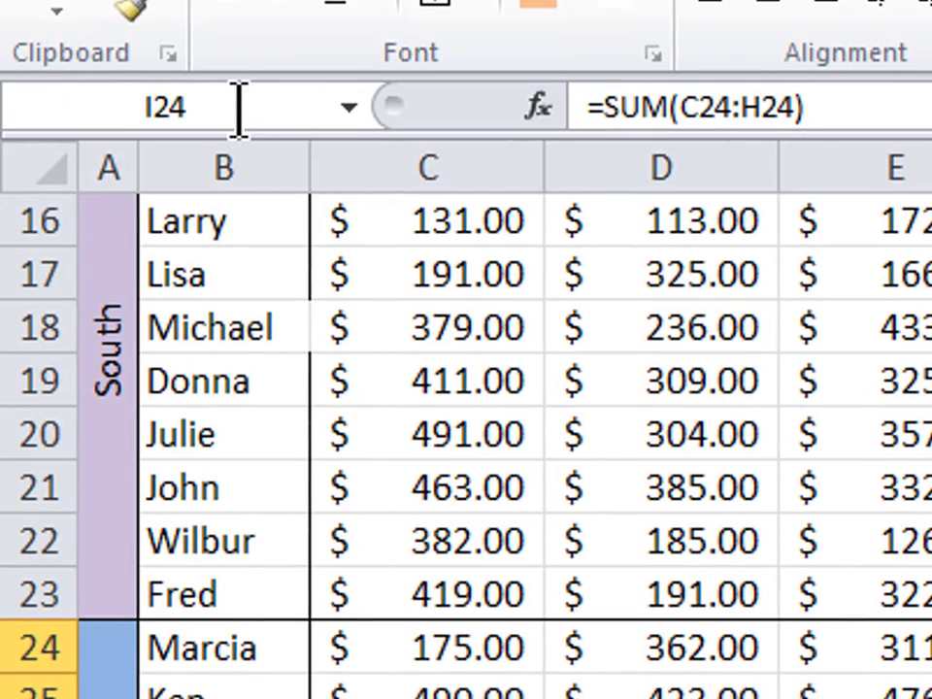
pyautogui.click(240, 107)
pyautogui.write('East')
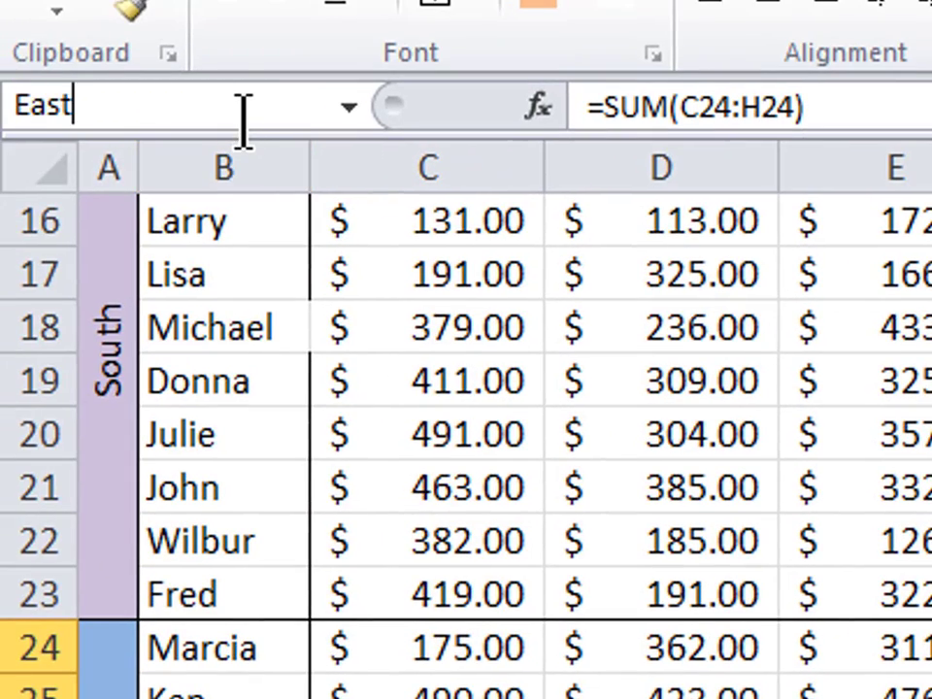
pyautogui.press('Return')
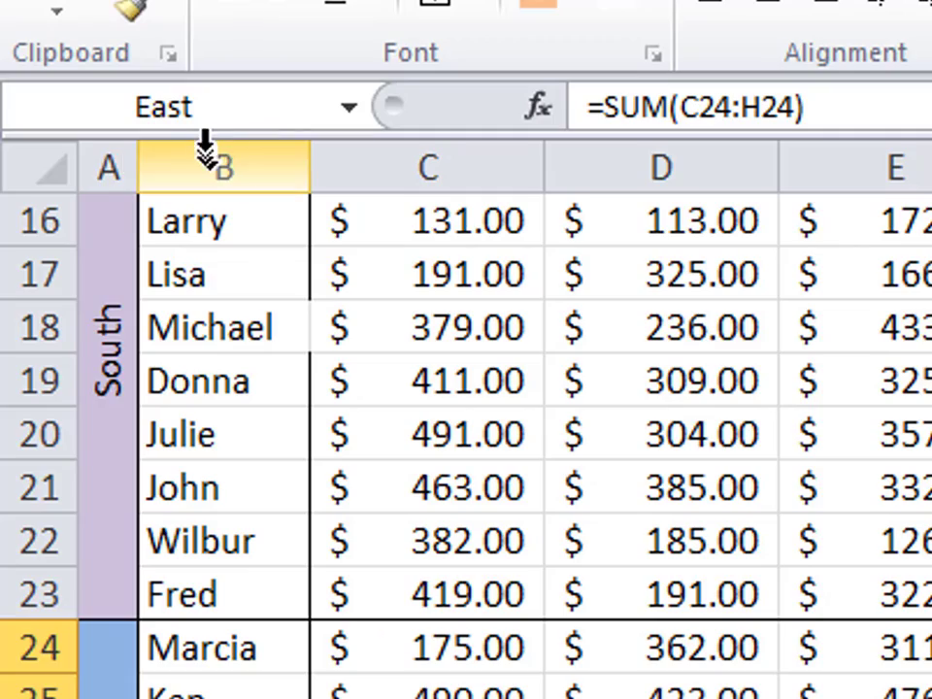
# Step: Name the West region's values in the Total column, I34:I43, as the range West
pyautogui.scroll(-3, 89, 117)
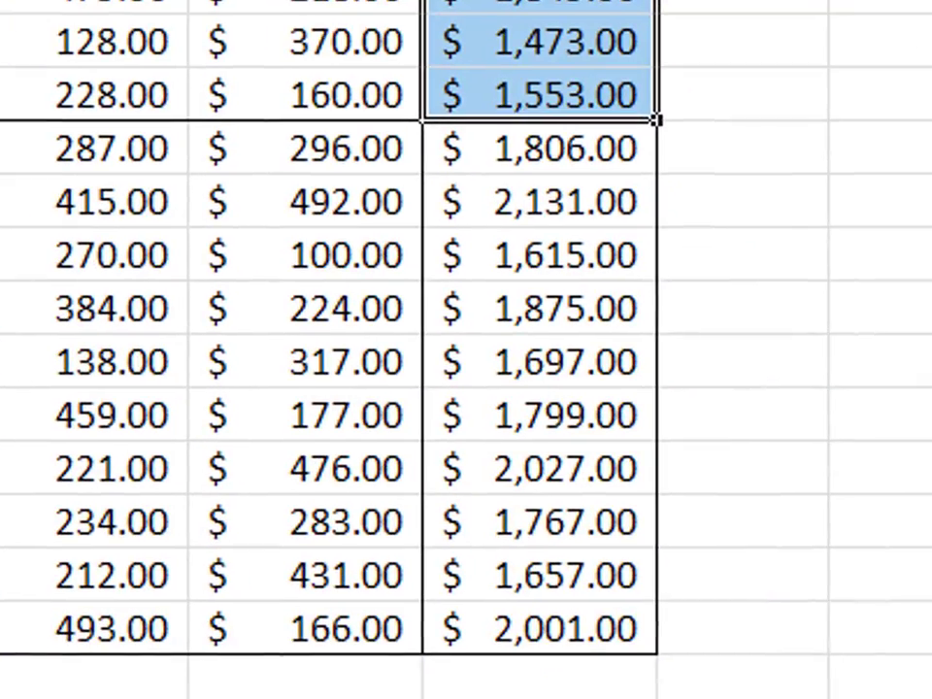
pyautogui.click(549, 165)
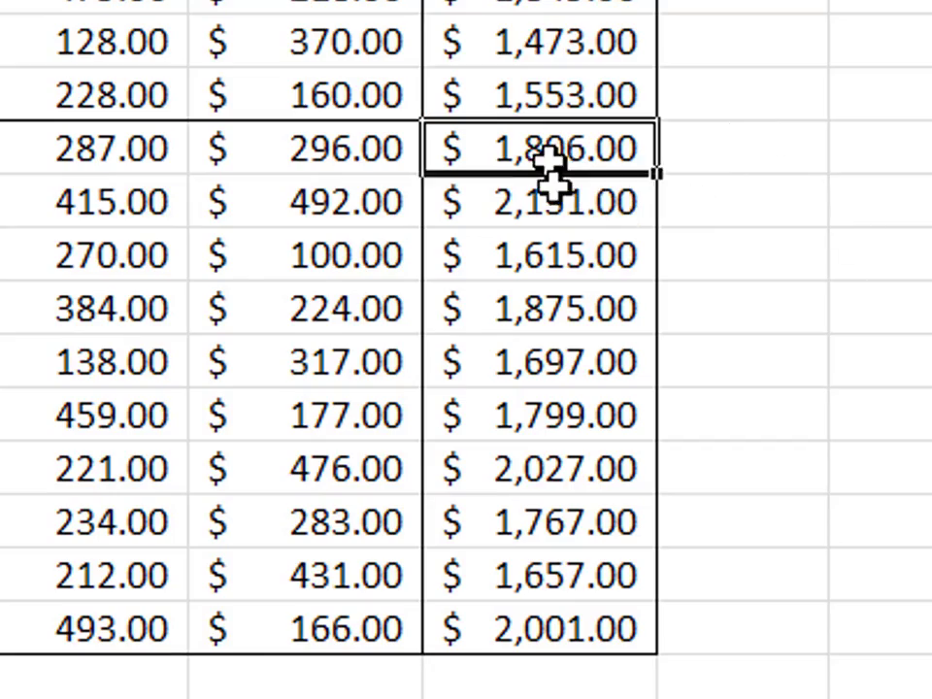
pyautogui.moveTo(549, 166); pyautogui.dragTo(592, 552)
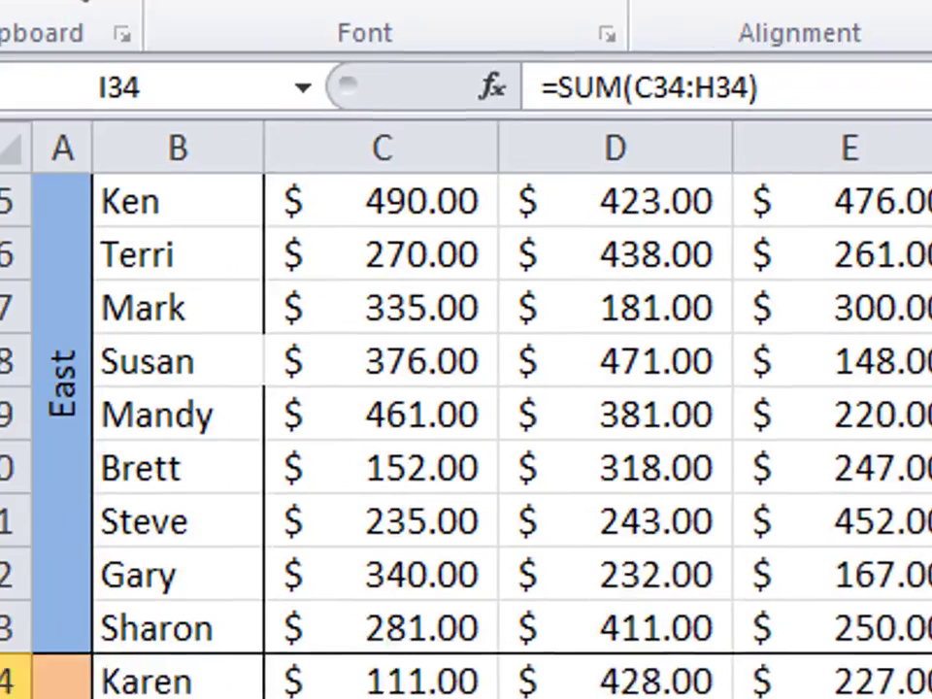
pyautogui.click(204, 95)
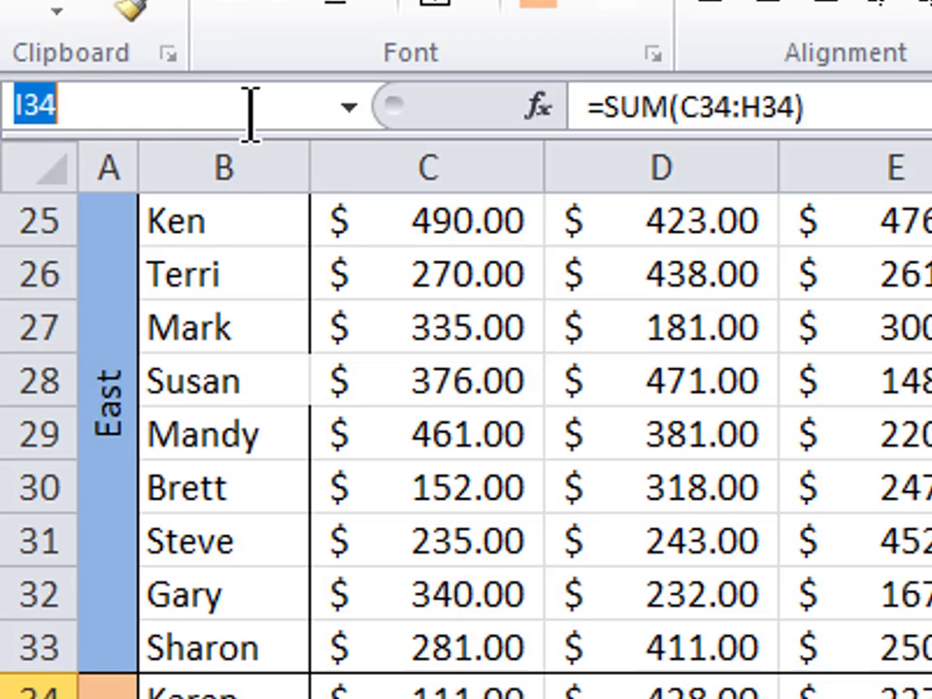
pyautogui.write('West')
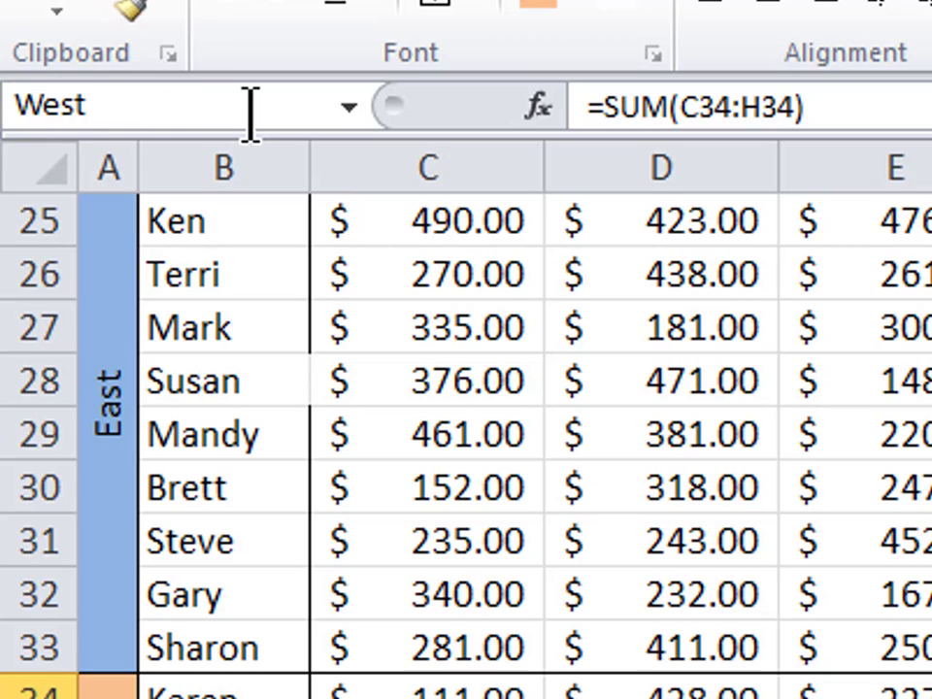
pyautogui.press('Return')
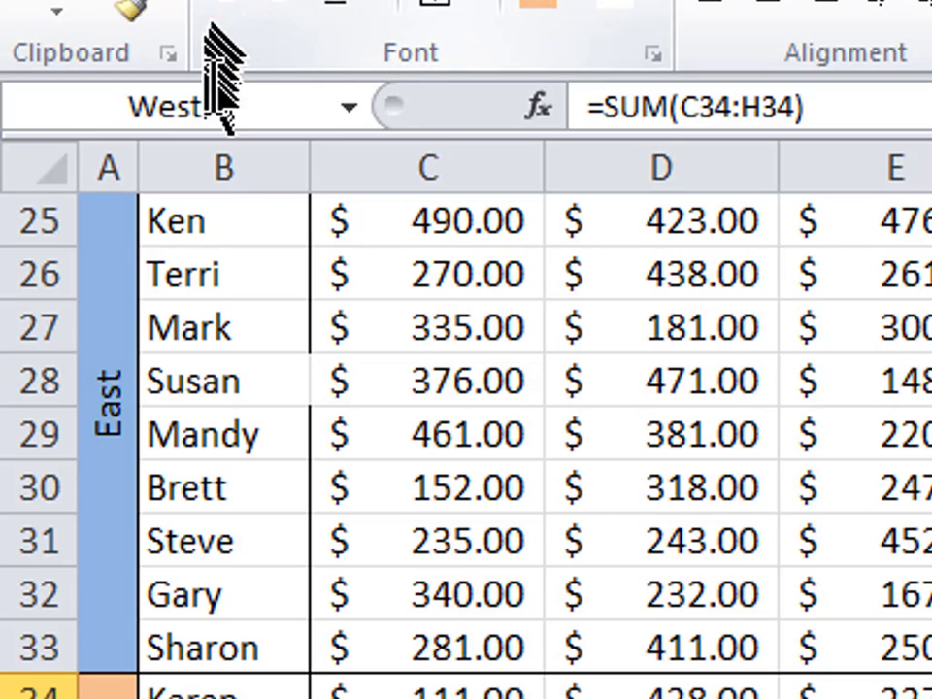
# Step: Check the named ranges by jumping to East, North, South and East again
pyautogui.click(361, 114)
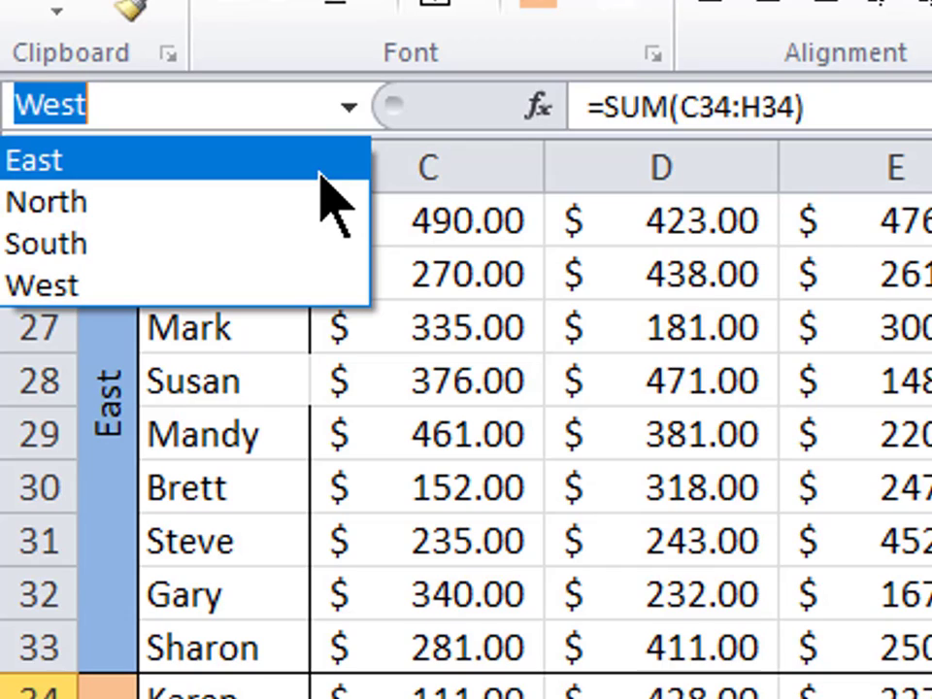
pyautogui.click(183, 199)
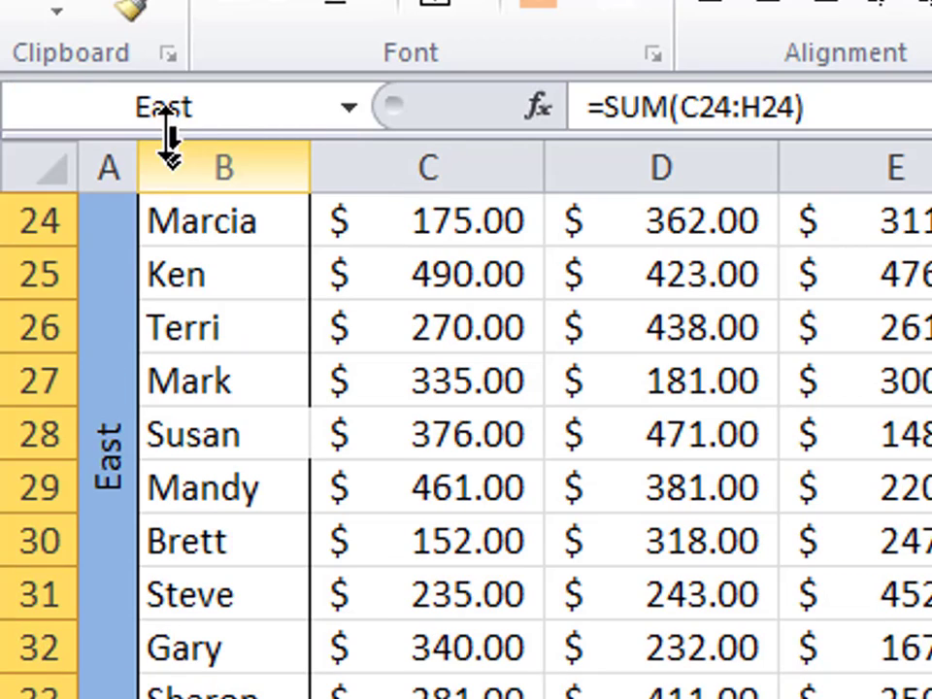
pyautogui.click(350, 107)
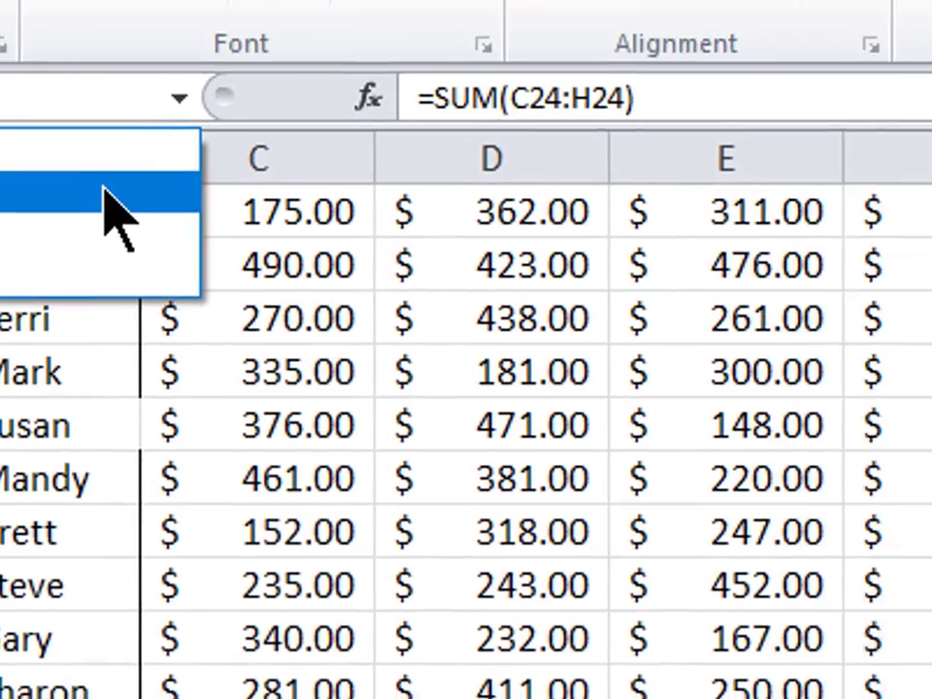
pyautogui.click(105, 192)
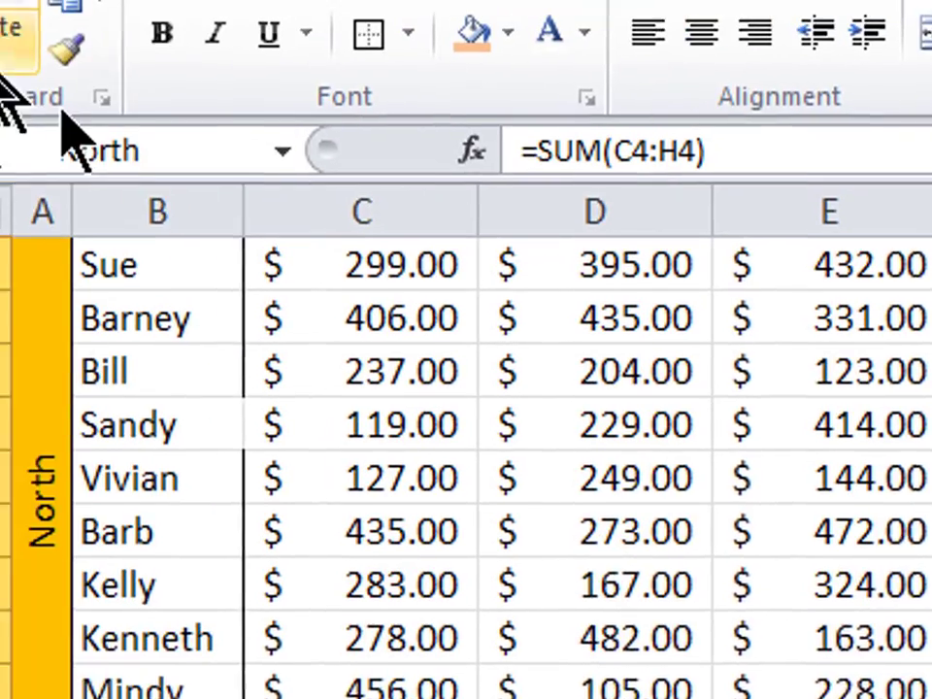
pyautogui.click(351, 158)
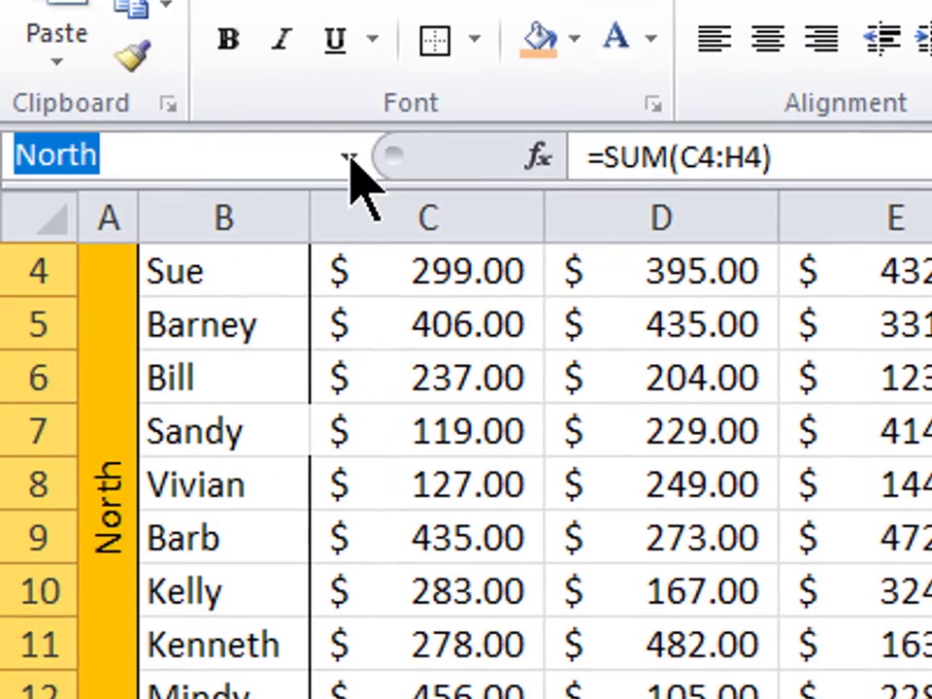
pyautogui.click(350, 157)
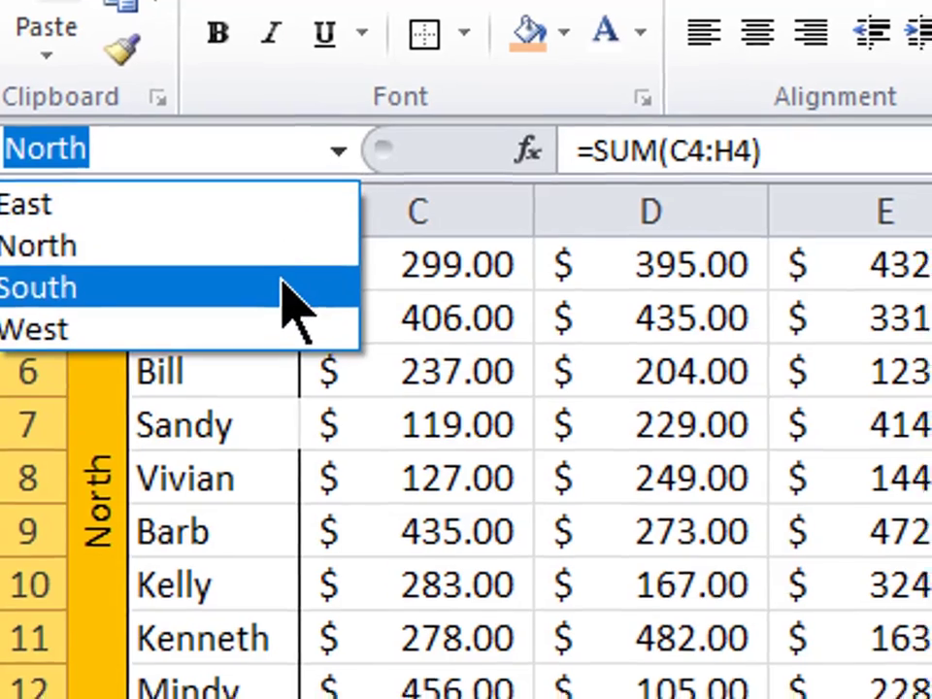
pyautogui.click(309, 293)
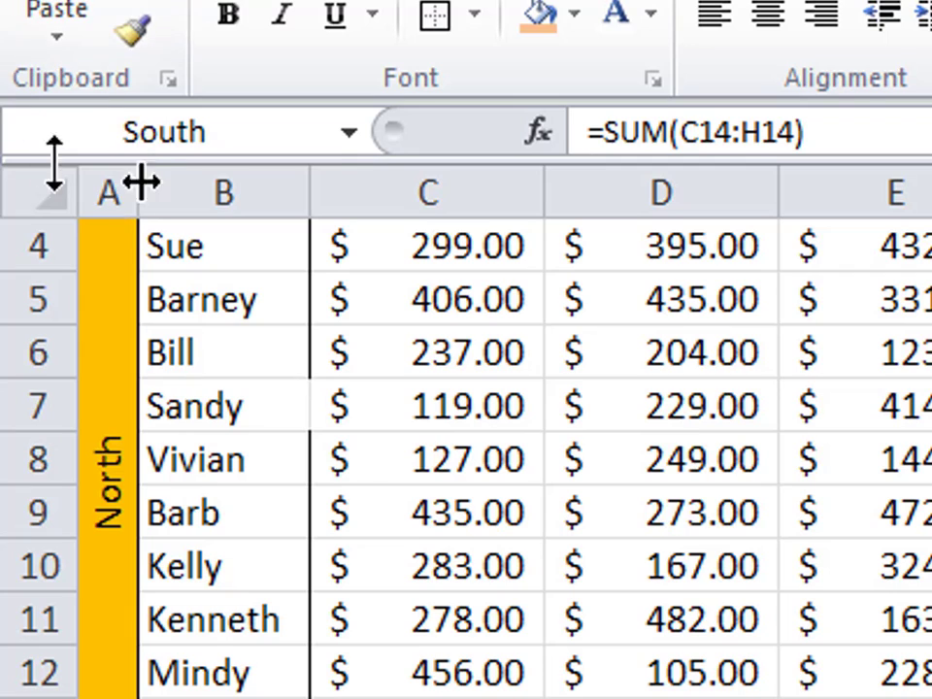
pyautogui.click(348, 133)
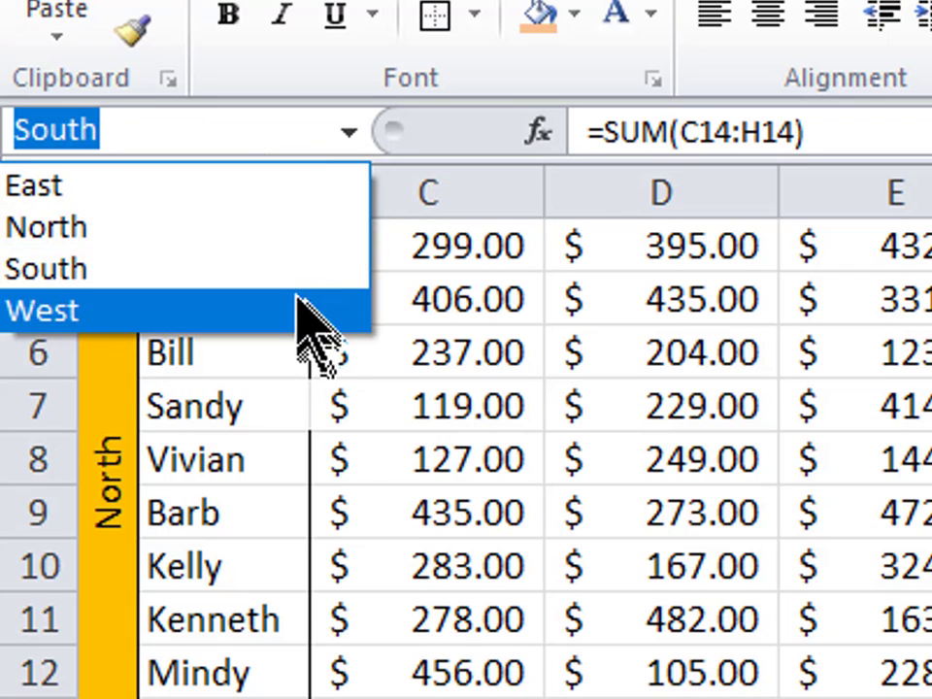
pyautogui.click(320, 189)
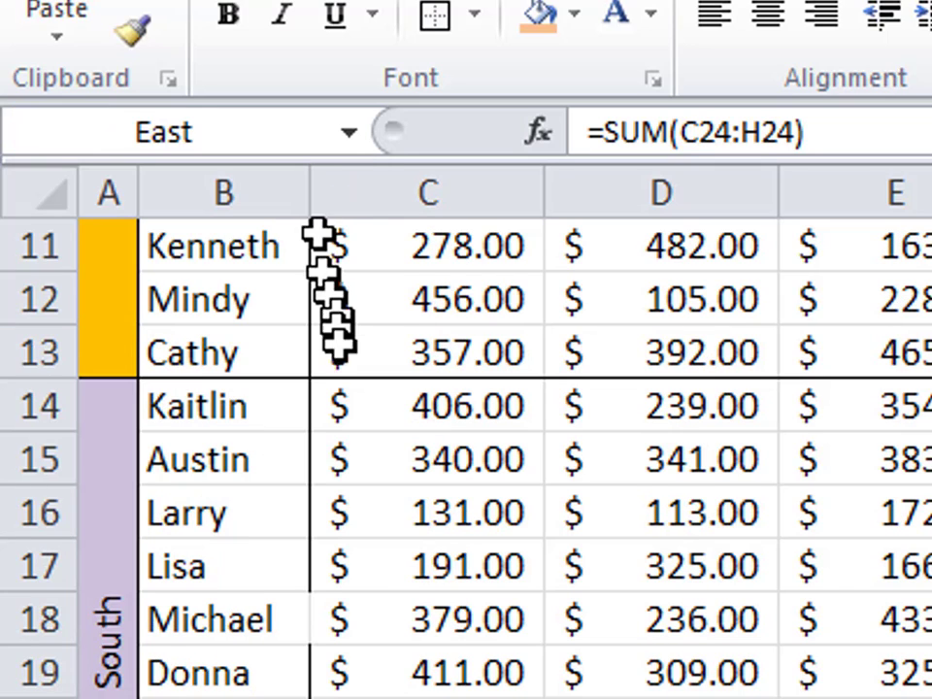
# Step: Enter =SUM(North) in C48 as the North total under Regional Grand Totals, using the suggested range name
pyautogui.scroll(-9, 335, 292)
pyautogui.scroll(-2, 388, 583)
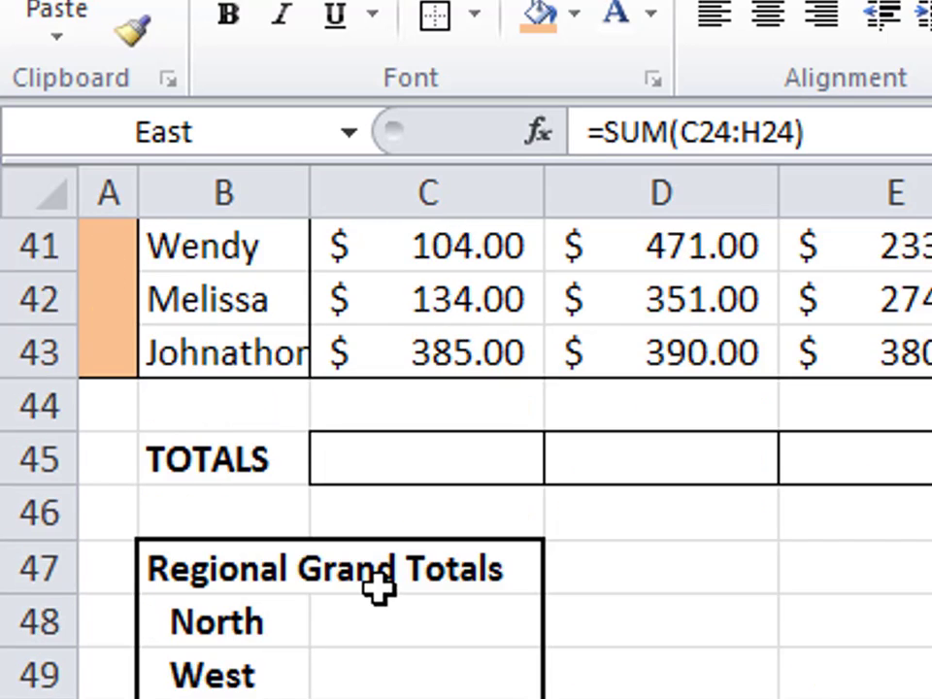
pyautogui.click(408, 464)
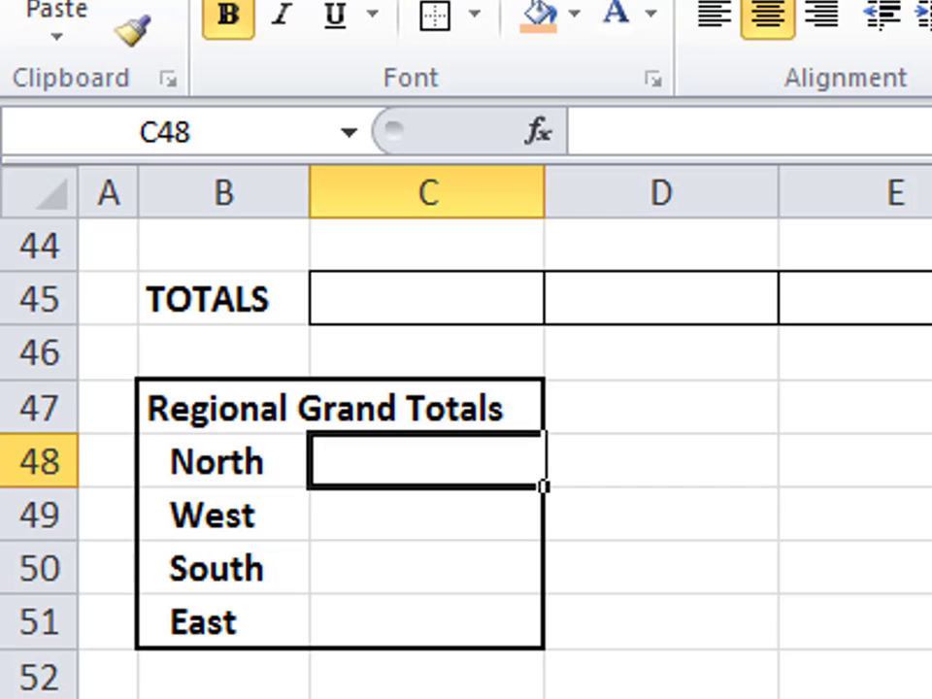
pyautogui.write('=')
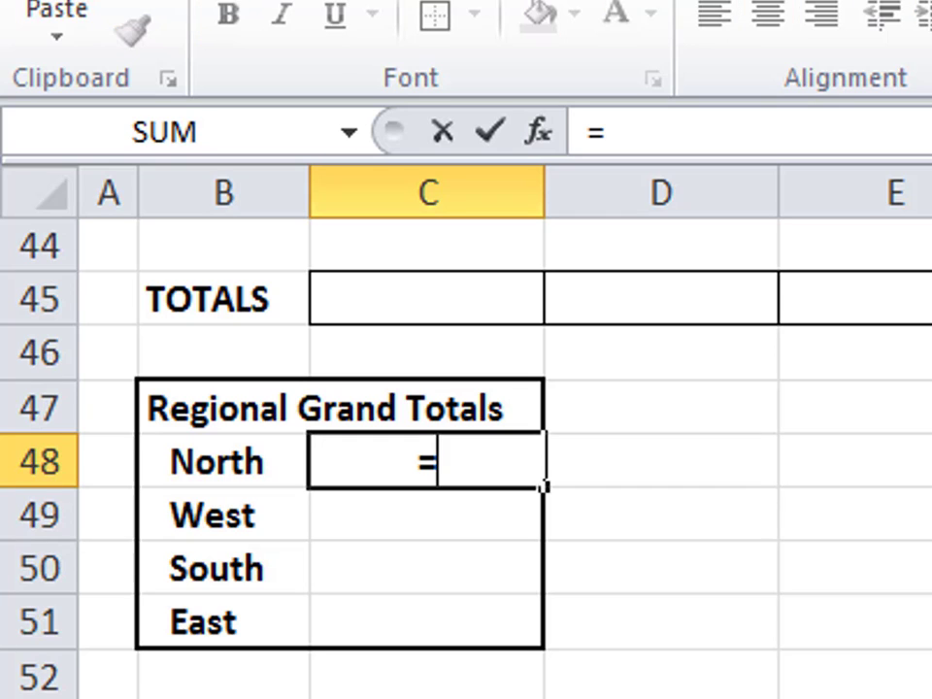
pyautogui.write('sum(')
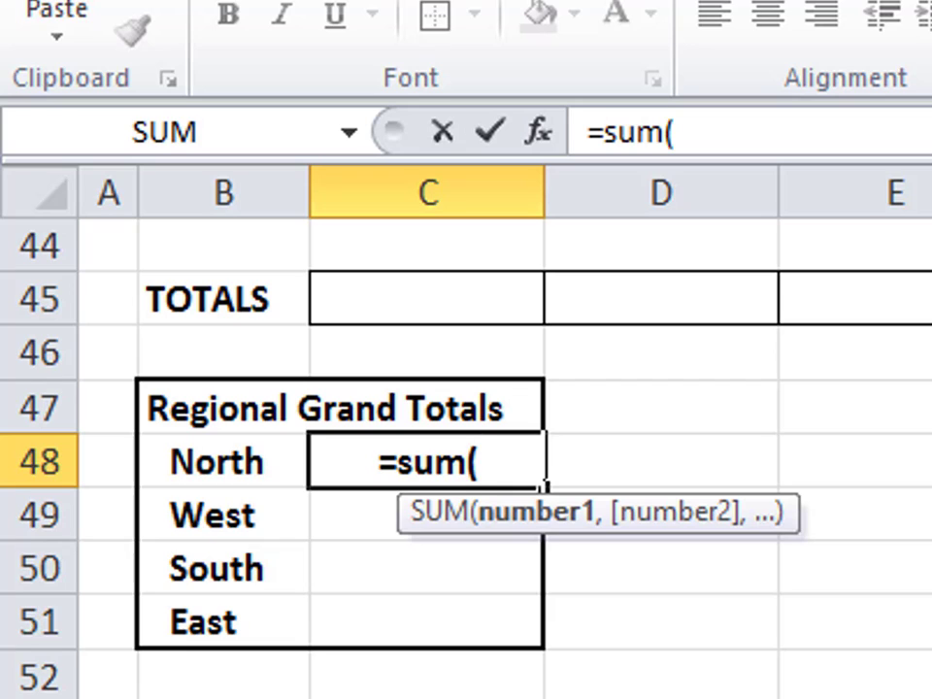
pyautogui.write('n')
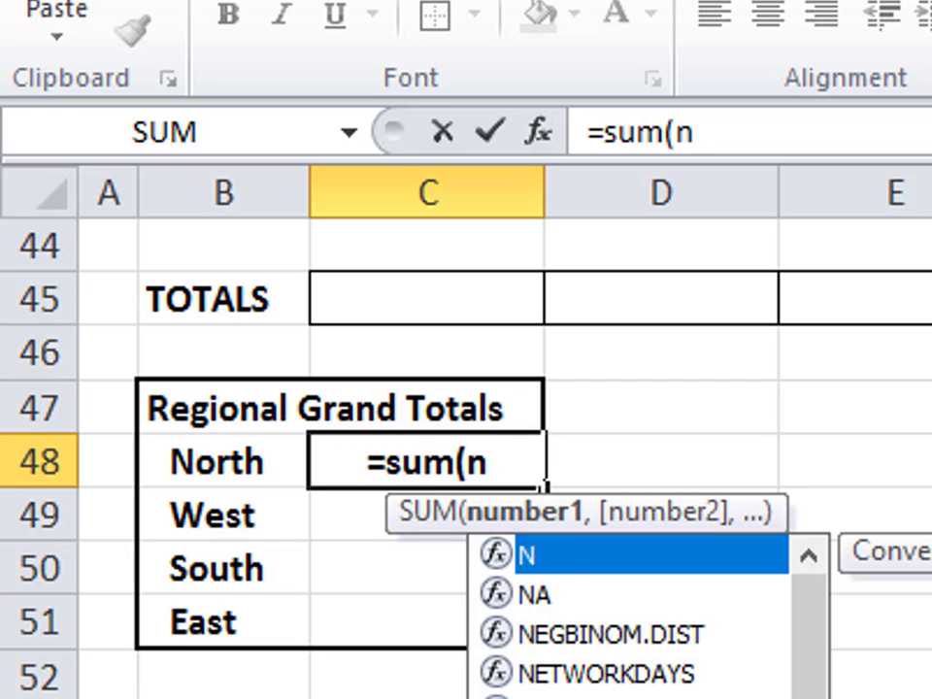
pyautogui.write('ort')
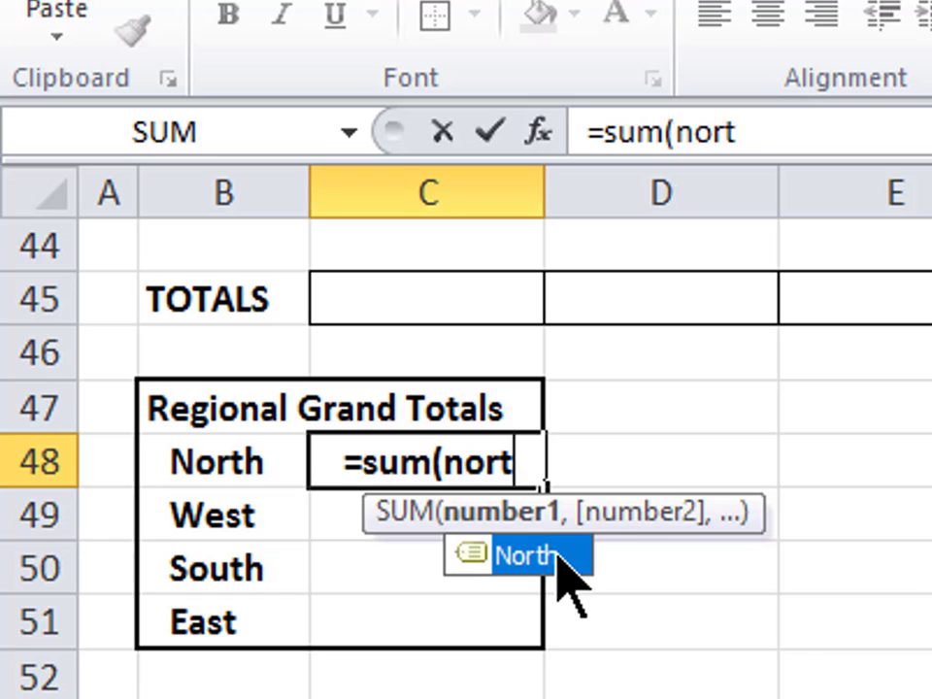
pyautogui.doubleClick(524, 557)
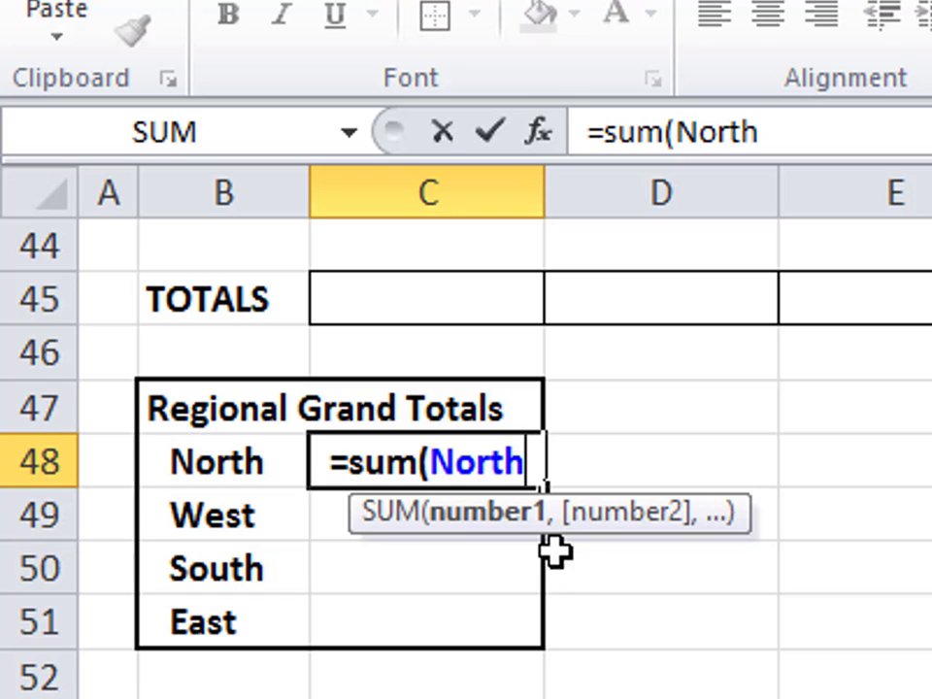
pyautogui.press('Return')
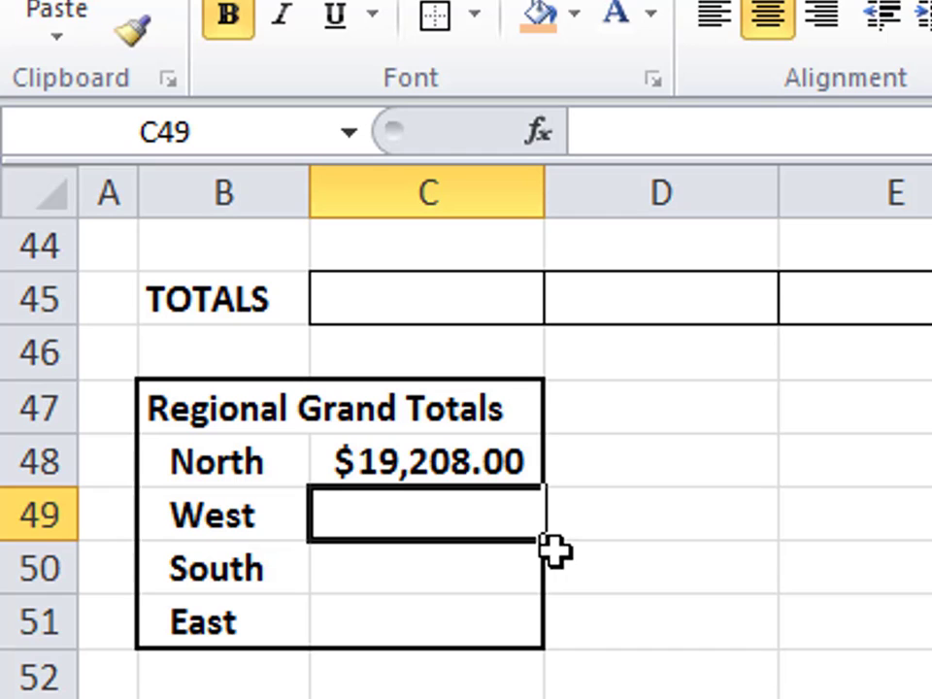
# Step: Enter =SUM(West) in C49 as the West region's grand total
pyautogui.write('=su')
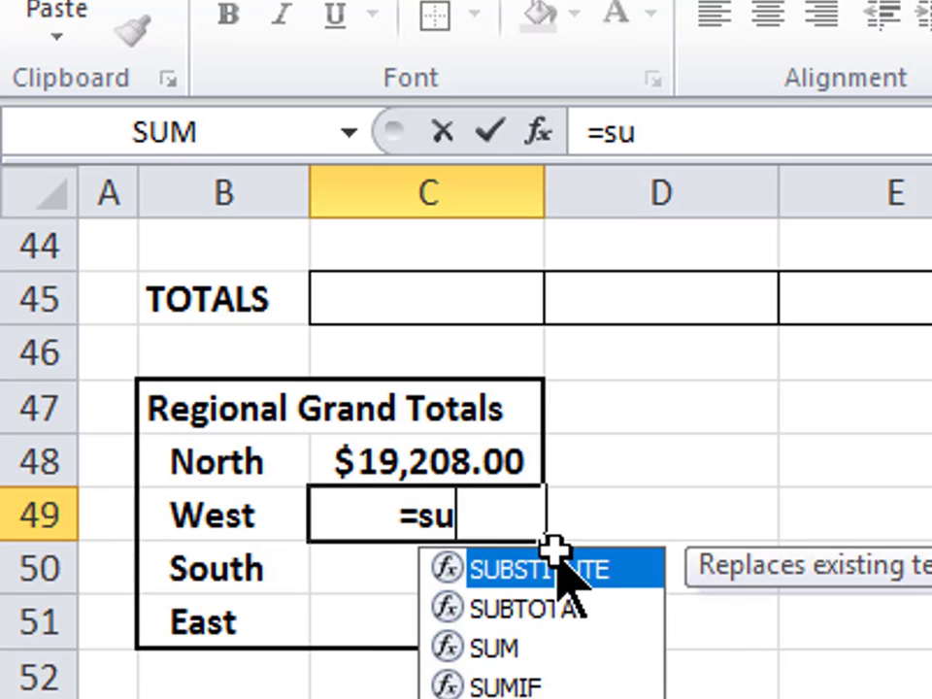
pyautogui.write('m(')
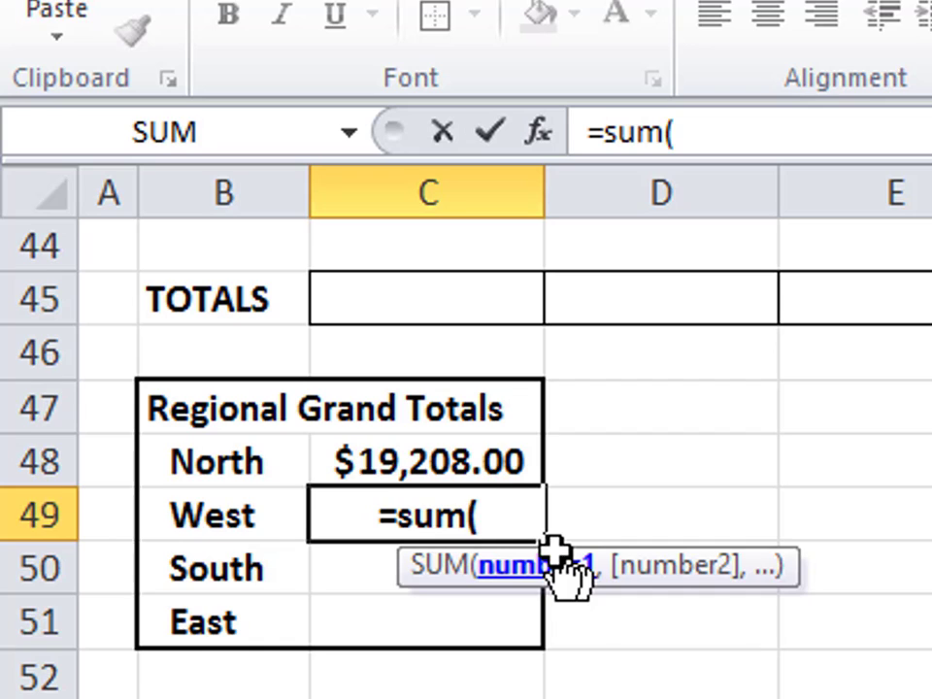
pyautogui.write('west')
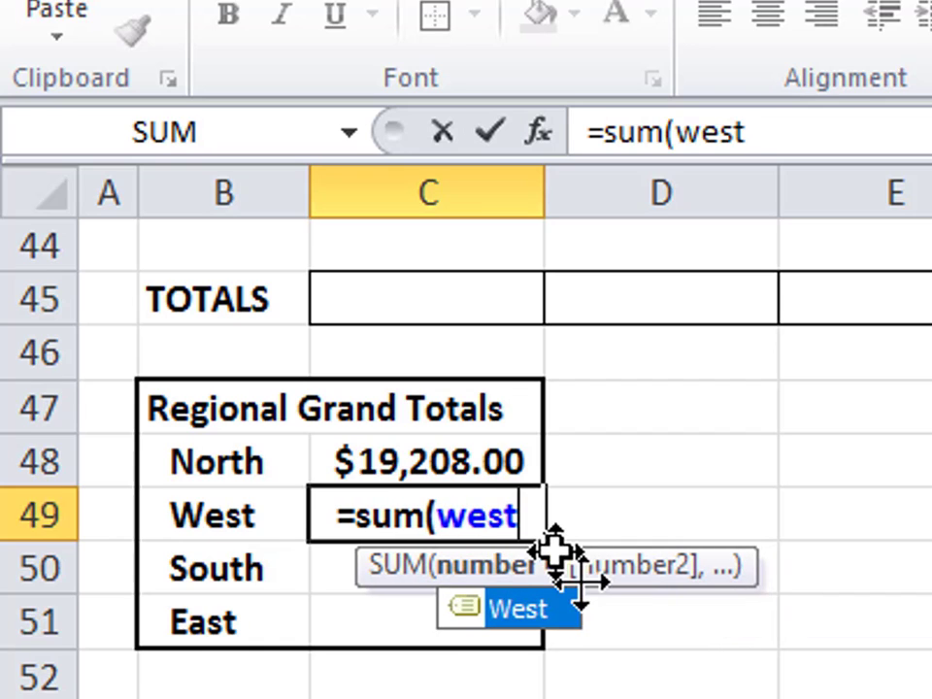
pyautogui.press('Return')
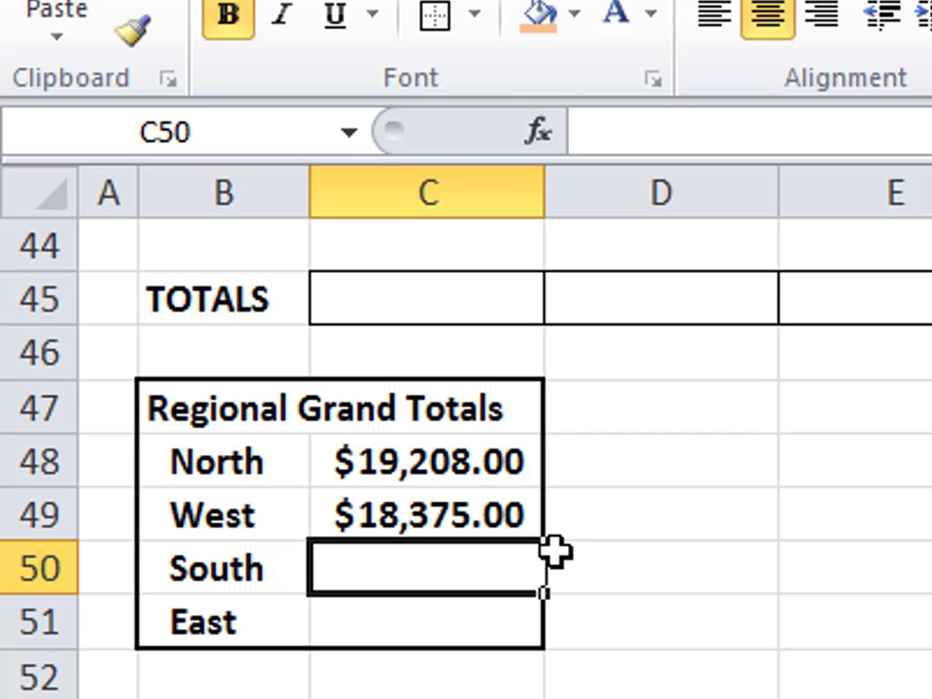
# Step: Enter =SUM(South) in C50 as the South region's grand total
pyautogui.write('=sum')
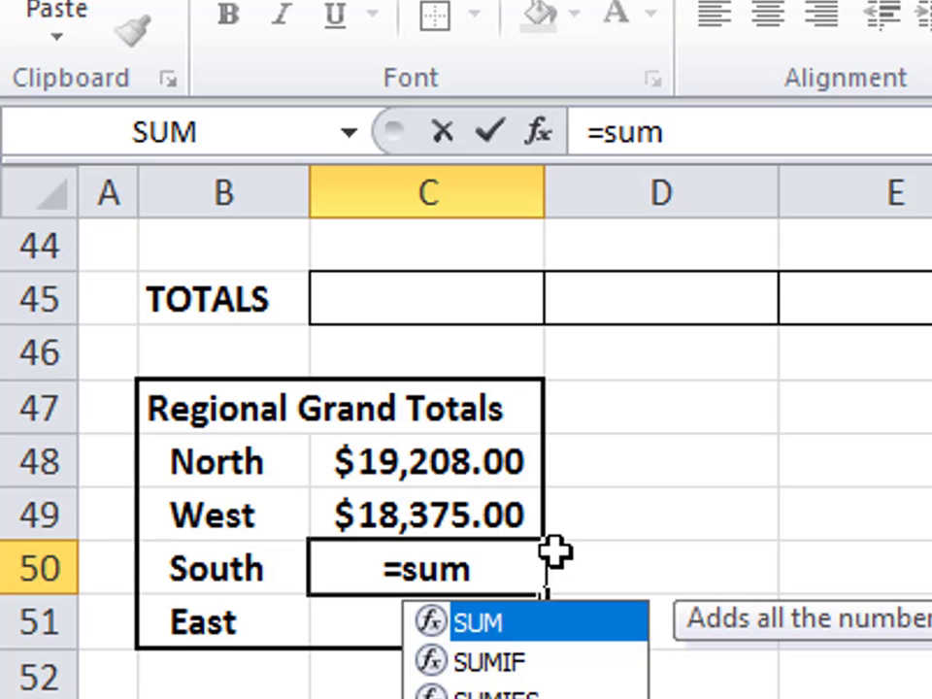
pyautogui.write('(south')
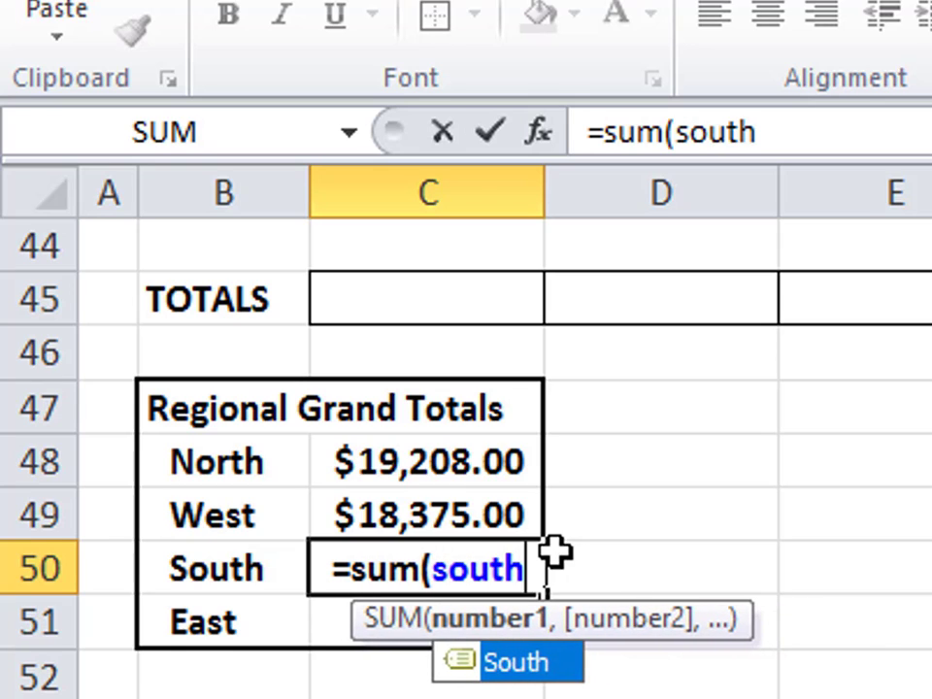
pyautogui.press('Return')
# Step: Enter =SUM(East) in C51 as the East region's grand total and reselect that cell
pyautogui.write('=sum')
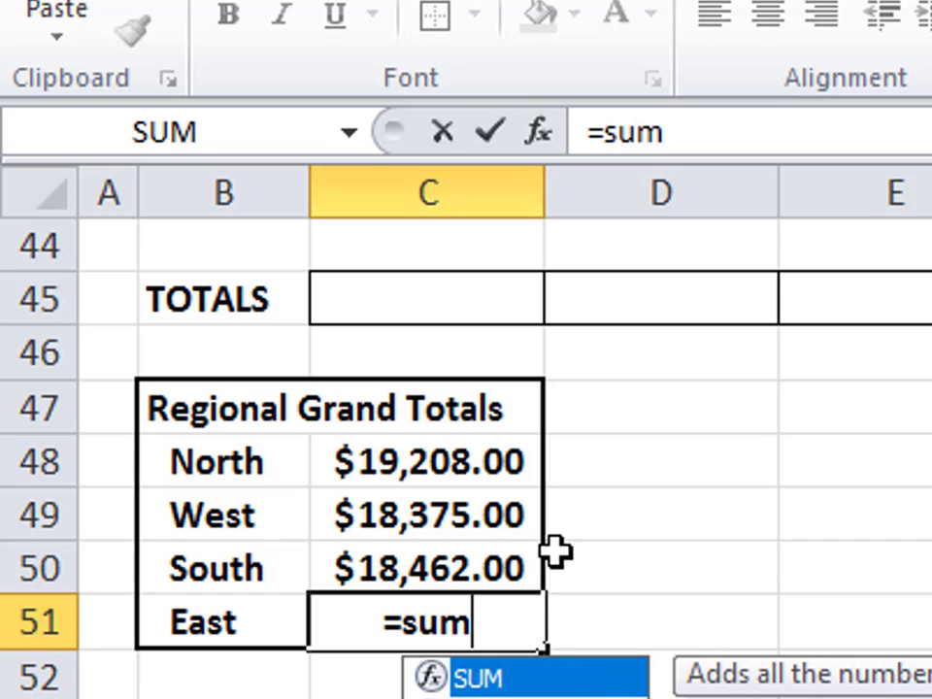
pyautogui.write('(eat')
pyautogui.press('BackSpace')
pyautogui.write('st')
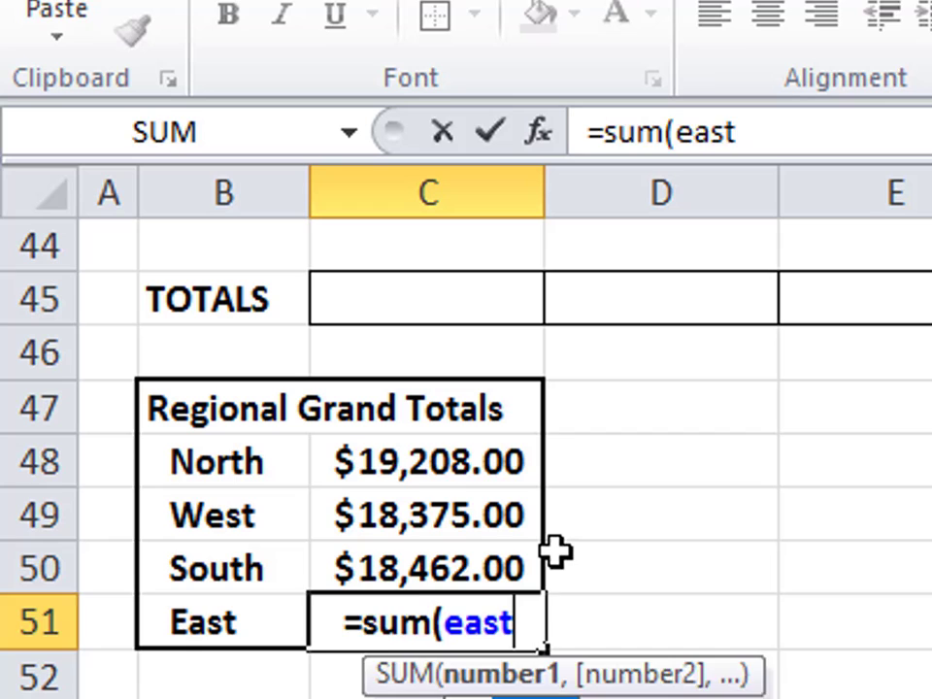
pyautogui.press('Return')
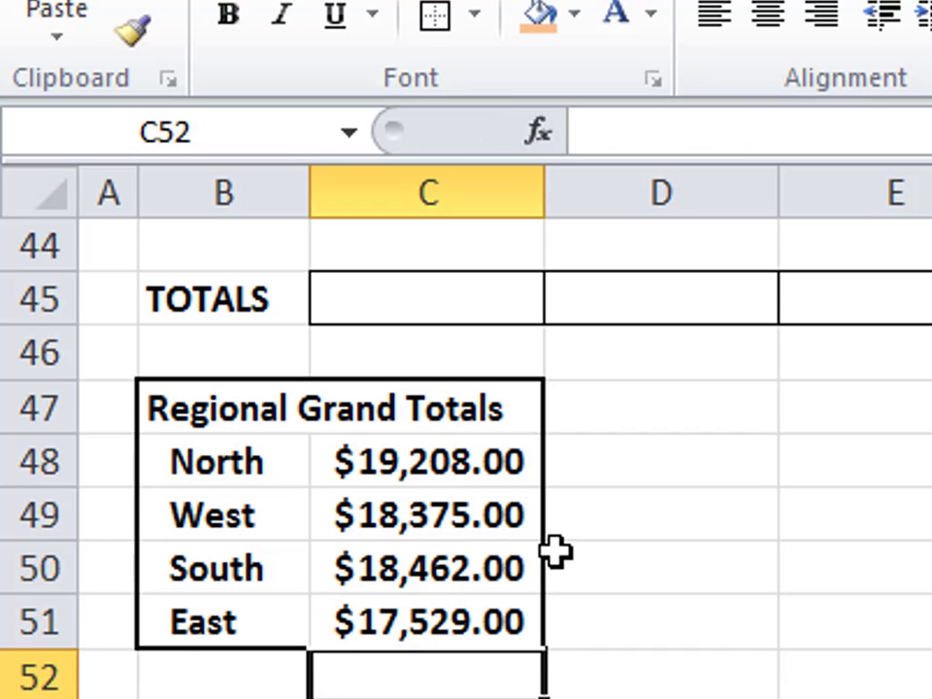
pyautogui.press('Up')
pyautogui.scroll(8, 568, 612)
pyautogui.scroll(-5, 552, 670)
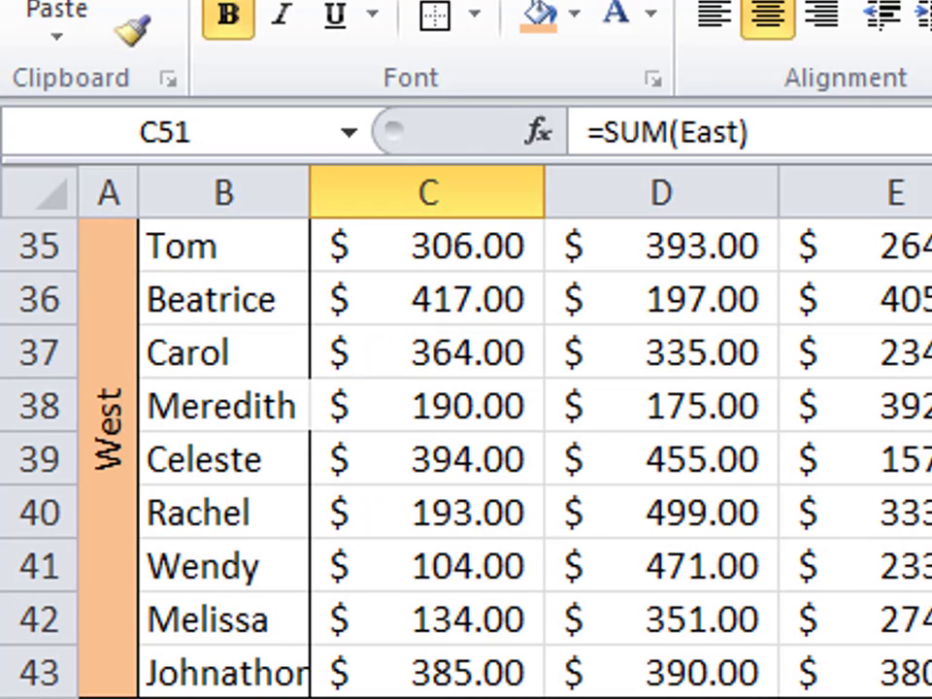
pyautogui.moveTo(224, 695); pyautogui.dragTo(931, 696)
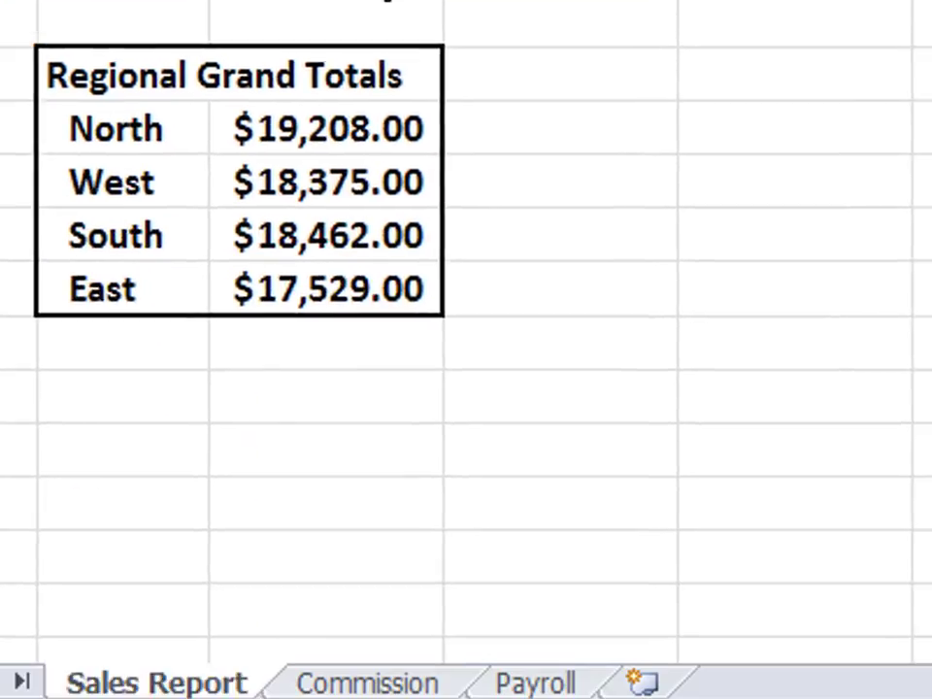
pyautogui.scroll(10, 433, 620)
pyautogui.scroll(2, 466, 282)
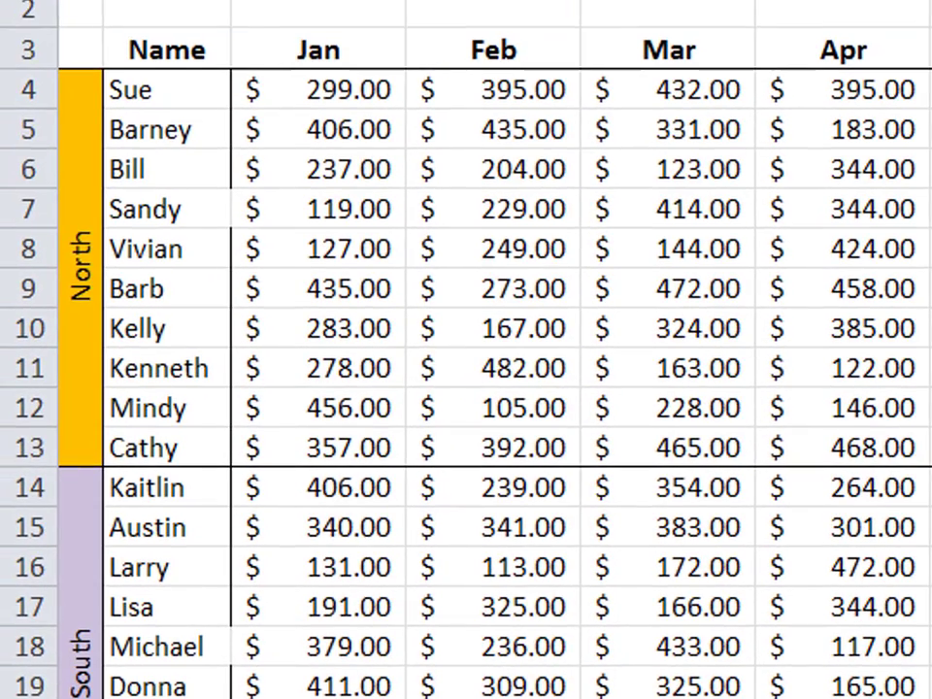
# Step: Name the January sales values, from C4 down through the last West row, as the range Jan
pyautogui.click(321, 90)
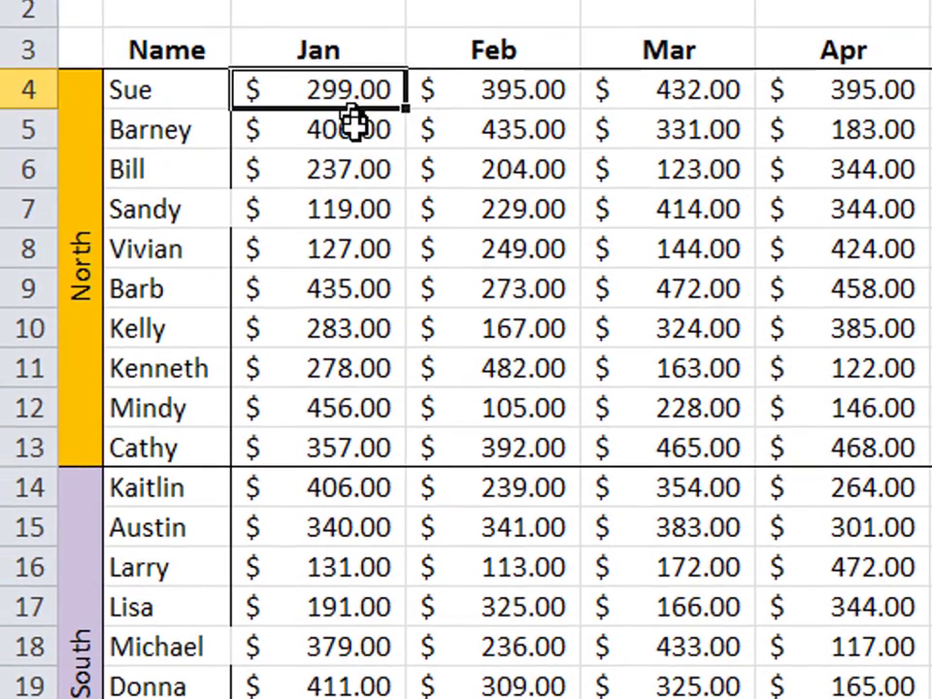
pyautogui.scroll(-7, 330, 126)
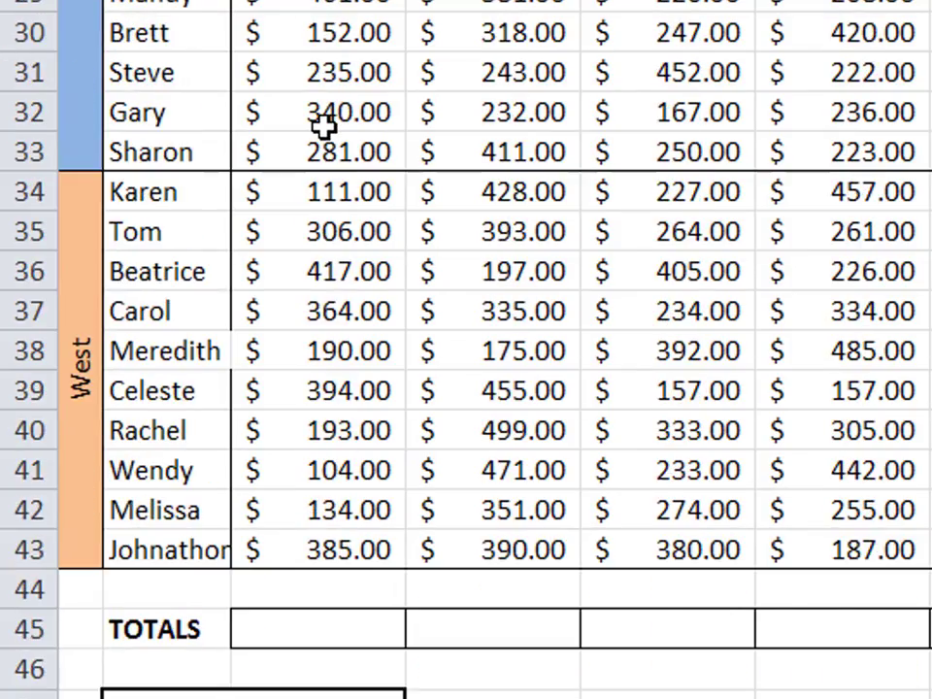
pyautogui.scroll(6, 325, 127)
pyautogui.scroll(3, 326, 123)
pyautogui.moveTo(333, 88); pyautogui.dragTo(287, 645)
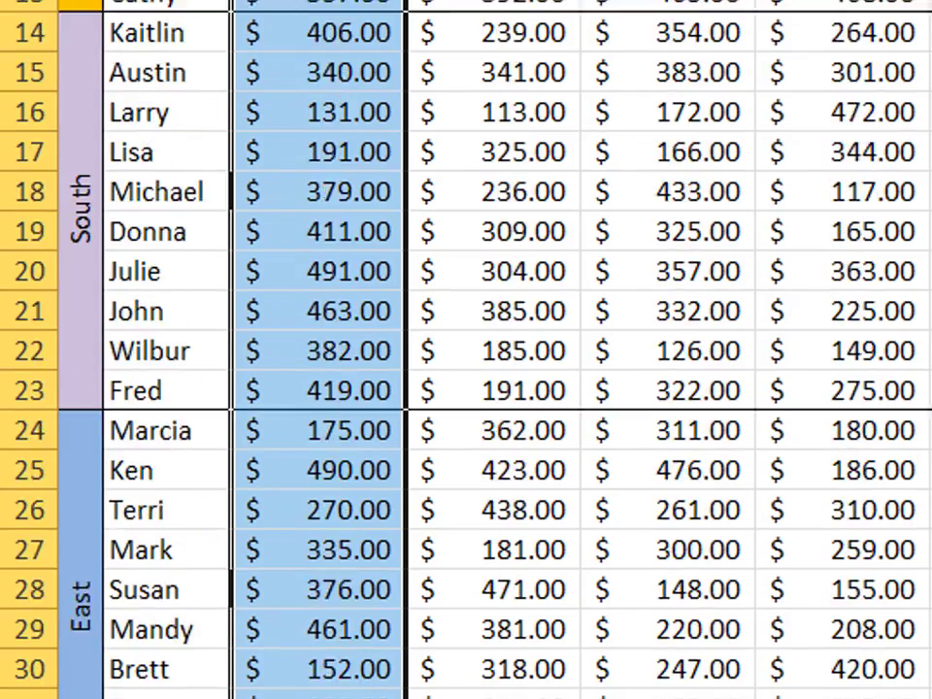
pyautogui.moveTo(289, 695); pyautogui.dragTo(338, 559)
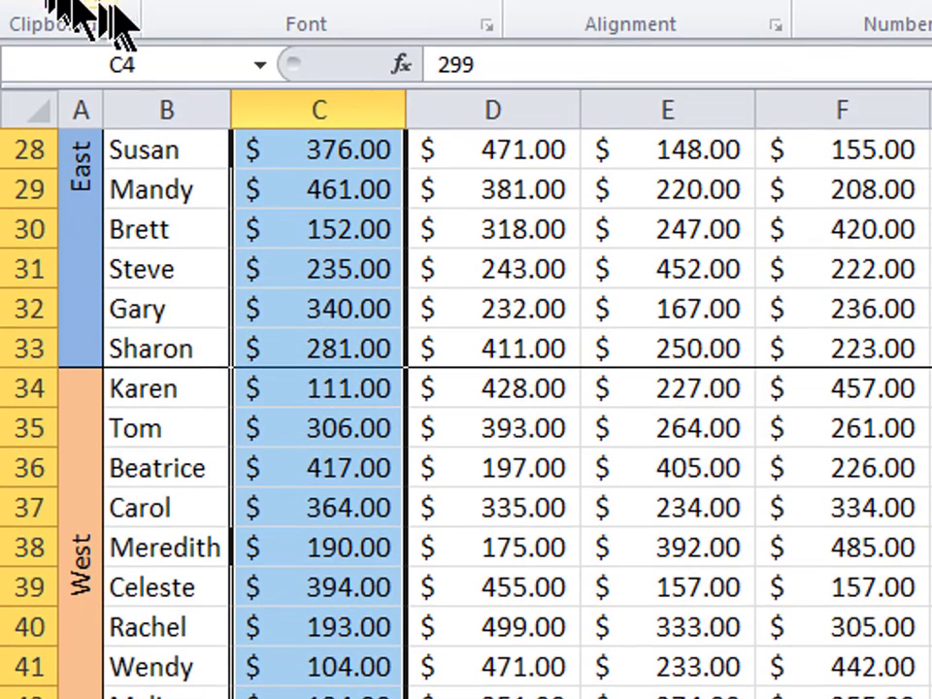
pyautogui.click(159, 58)
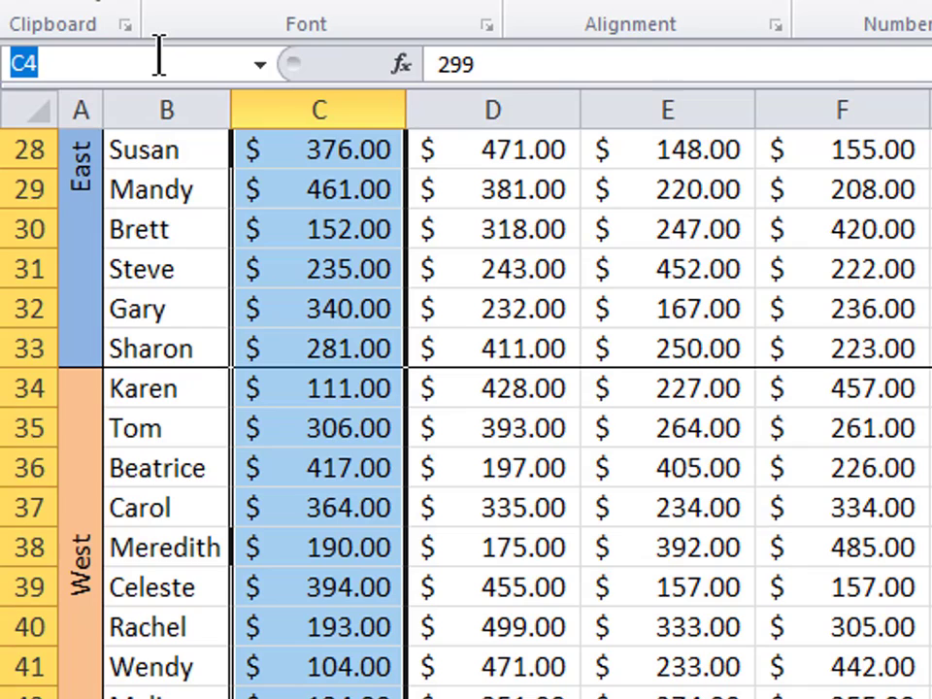
pyautogui.write('Jan')
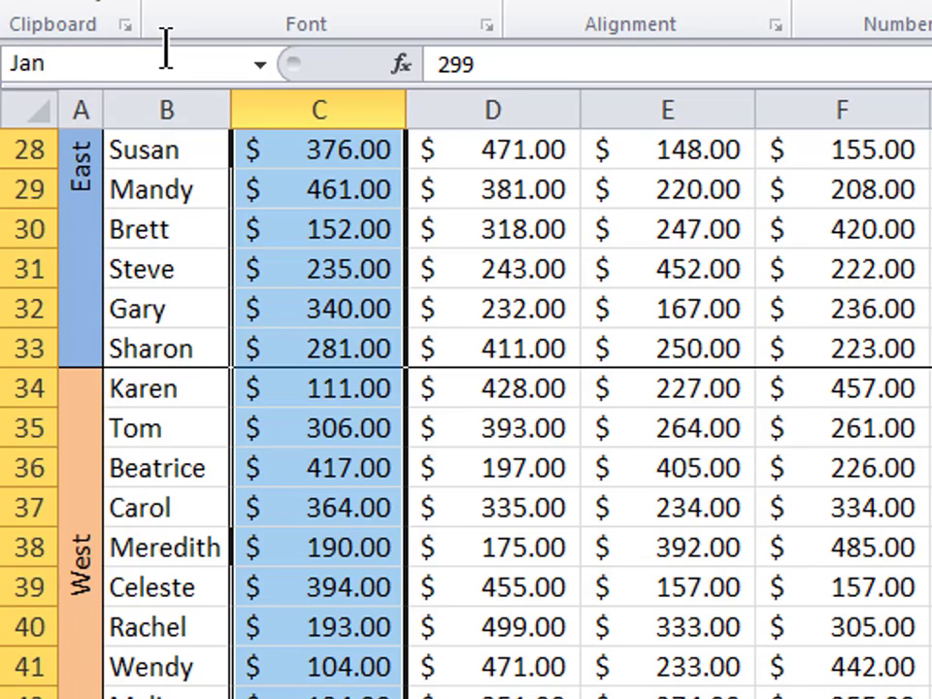
pyautogui.press('Return')
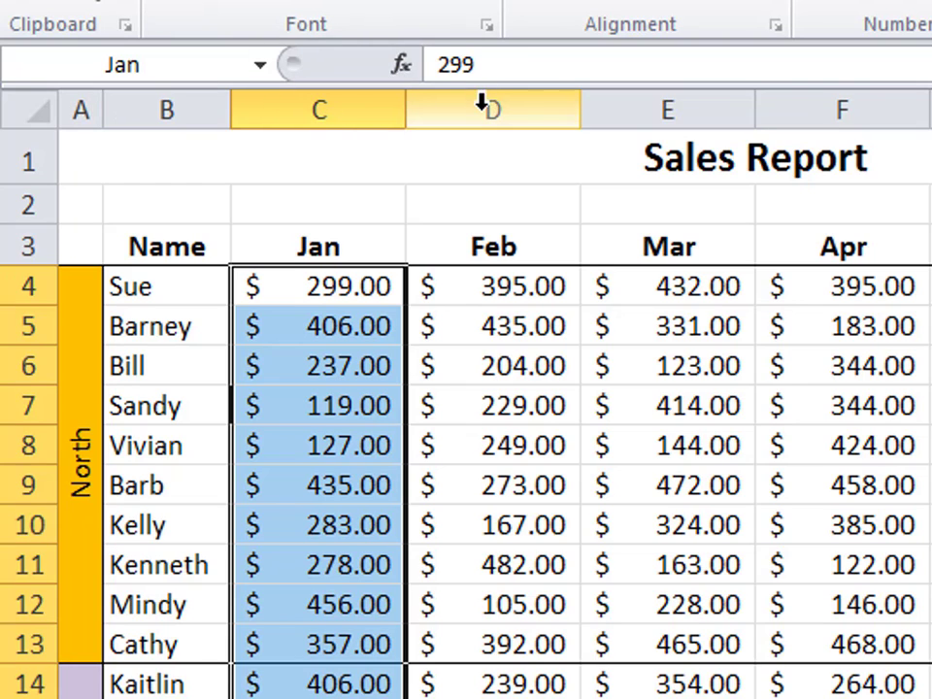
pyautogui.moveTo(481, 102); pyautogui.dragTo(854, 112)
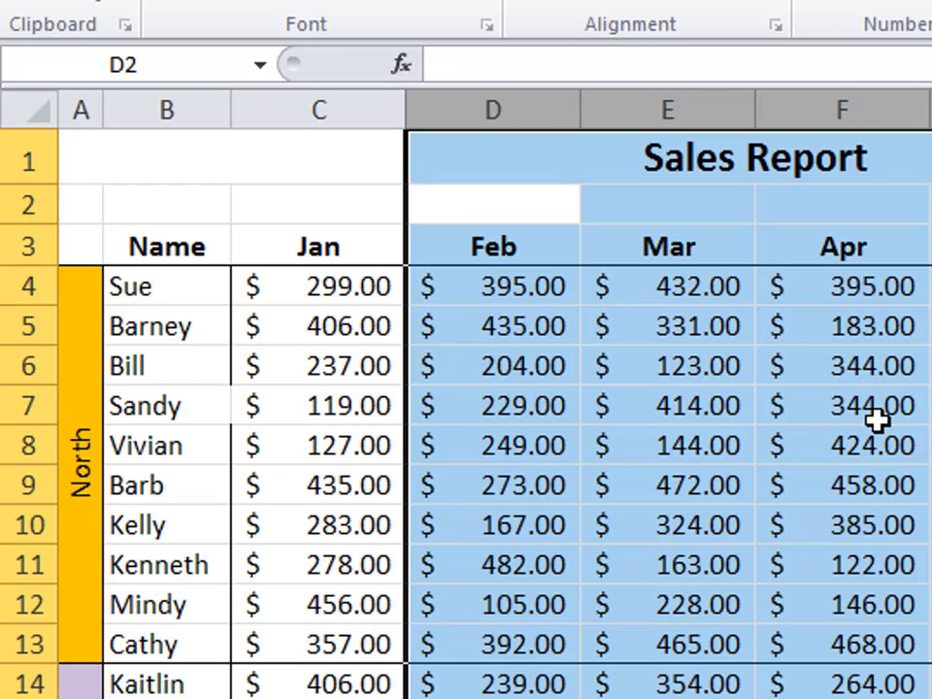
pyautogui.click(645, 697)
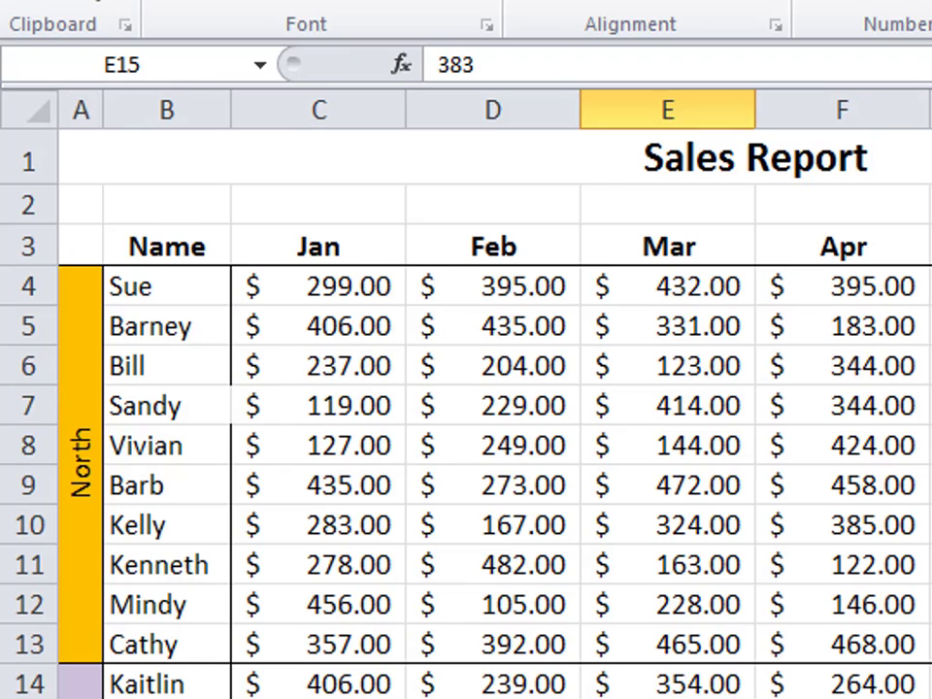
pyautogui.click(301, 286)
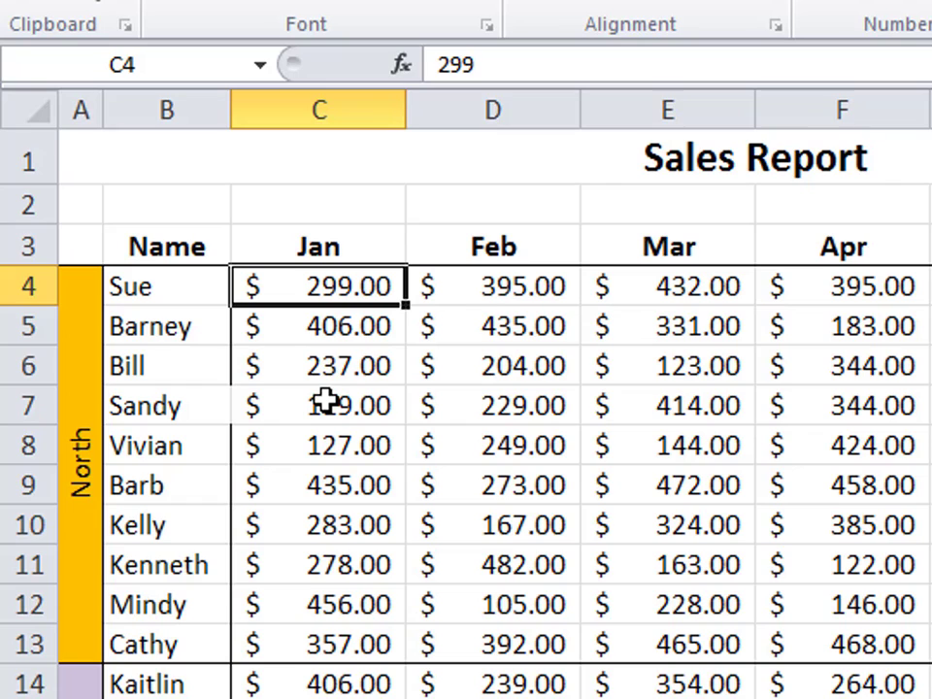
pyautogui.click(323, 354)
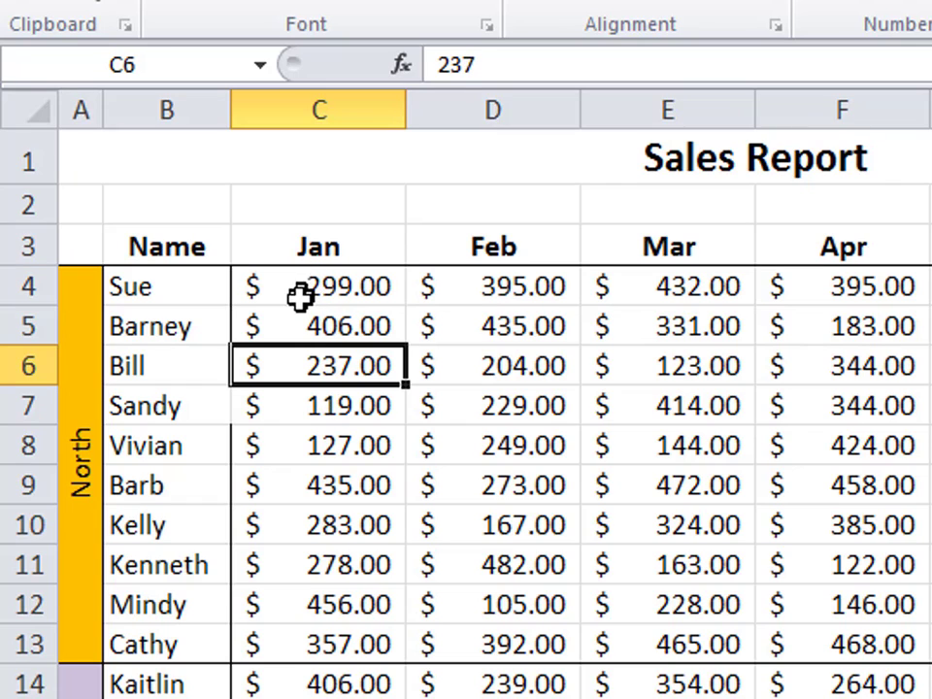
pyautogui.moveTo(302, 291); pyautogui.dragTo(329, 687)
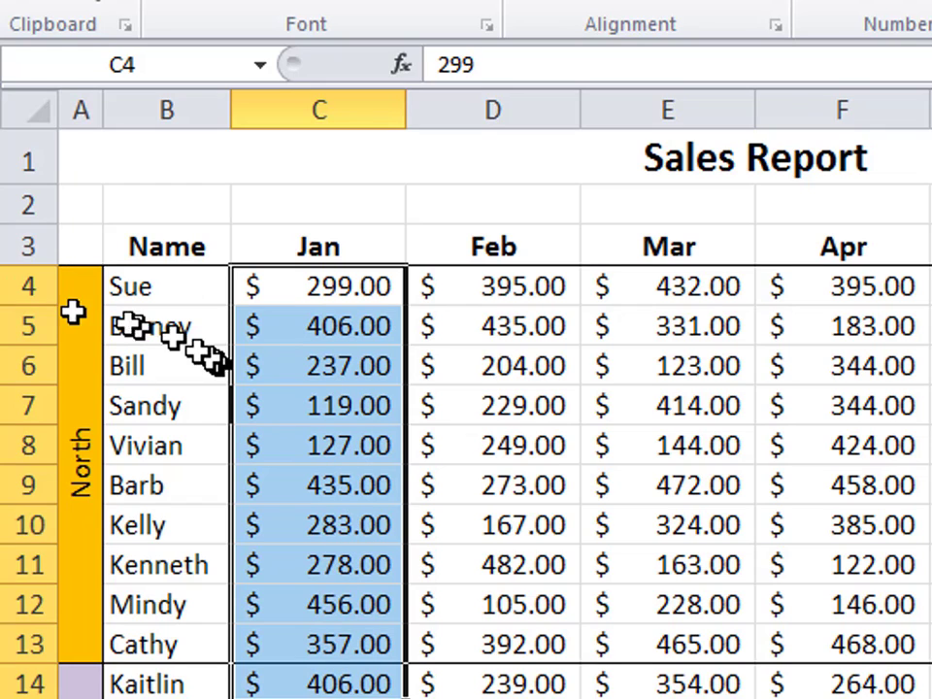
# Step: Select the Feb header with all its values and create a range name from the selection's top row
pyautogui.click(479, 250)
pyautogui.moveTo(478, 251); pyautogui.dragTo(507, 688)
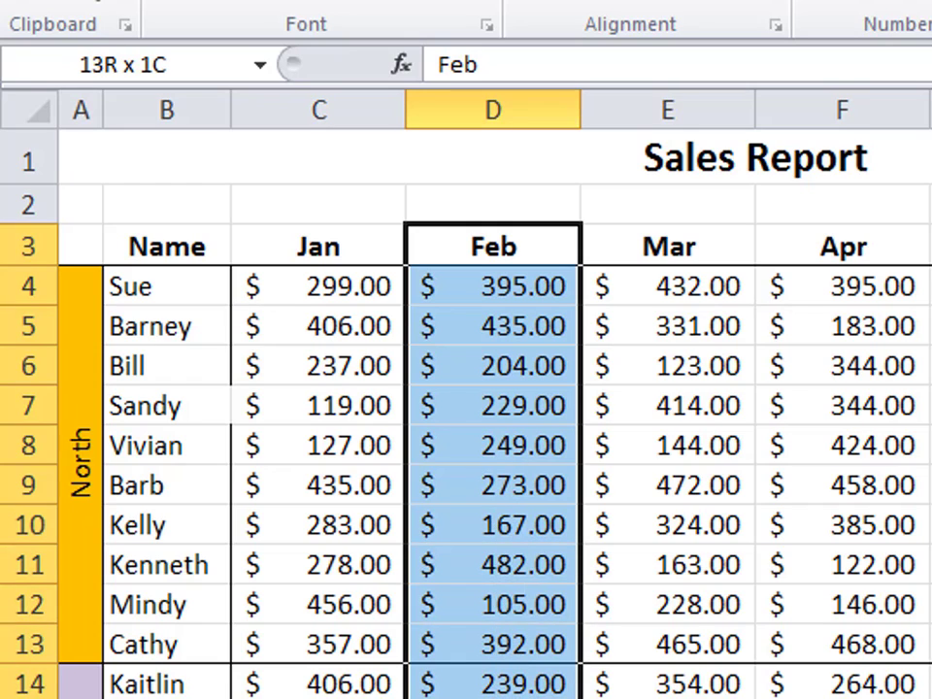
pyautogui.click(470, 325)
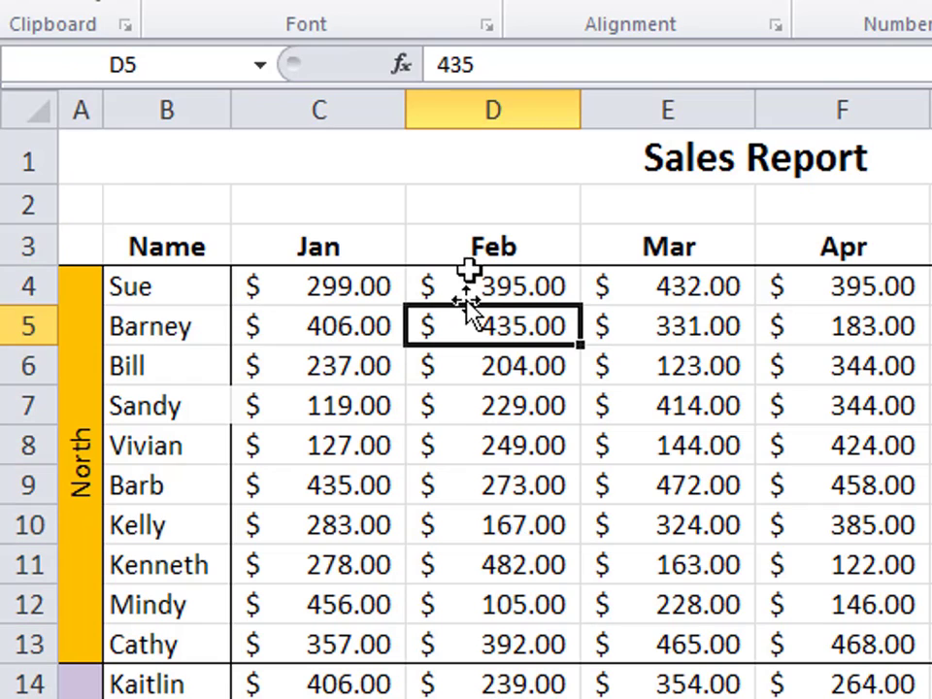
pyautogui.click(476, 243)
pyautogui.moveTo(476, 243); pyautogui.dragTo(502, 452)
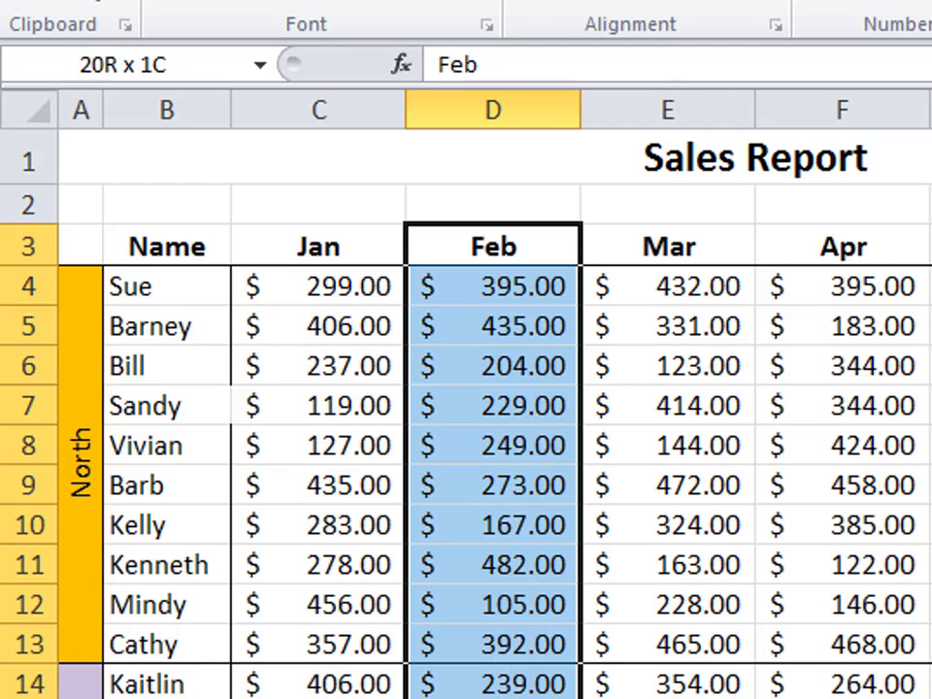
pyautogui.moveTo(493, 695); pyautogui.dragTo(494, 698)
pyautogui.scroll(8, 493, 413)
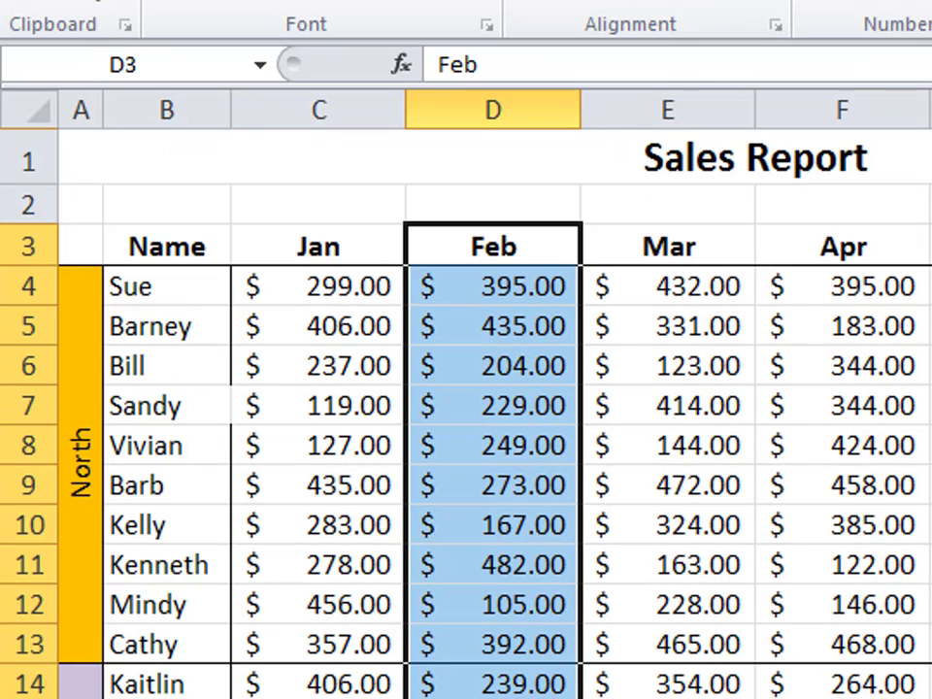
pyautogui.click(349, 73)
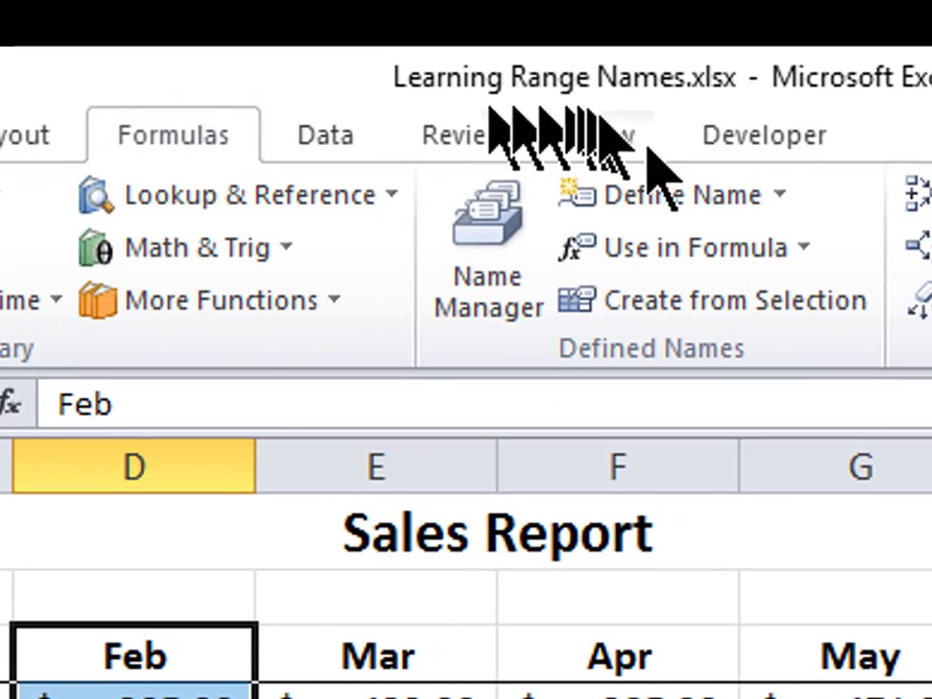
pyautogui.click(758, 303)
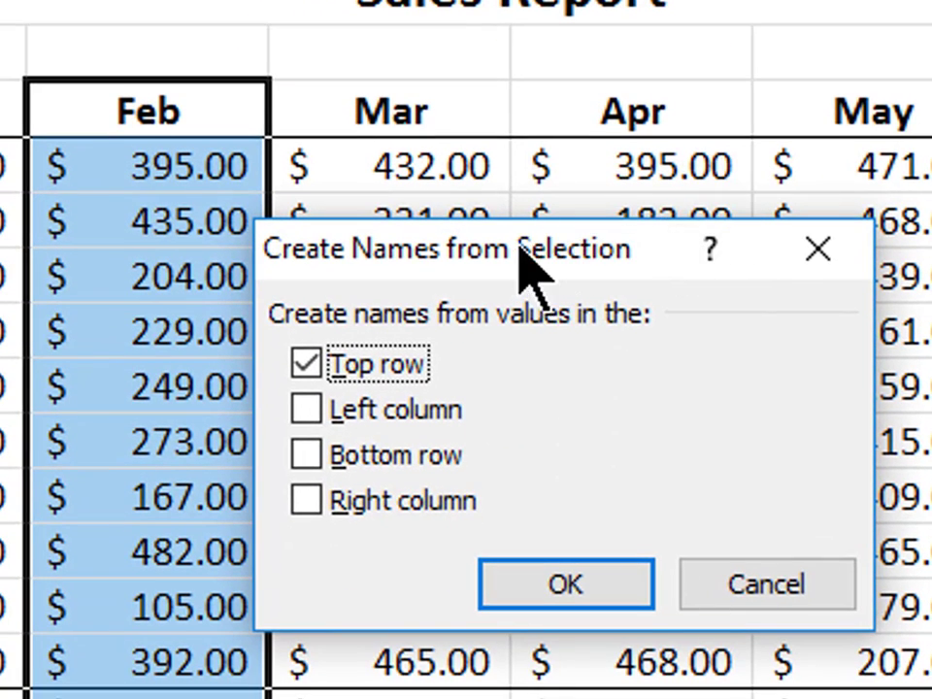
pyautogui.moveTo(520, 238); pyautogui.dragTo(560, 83)
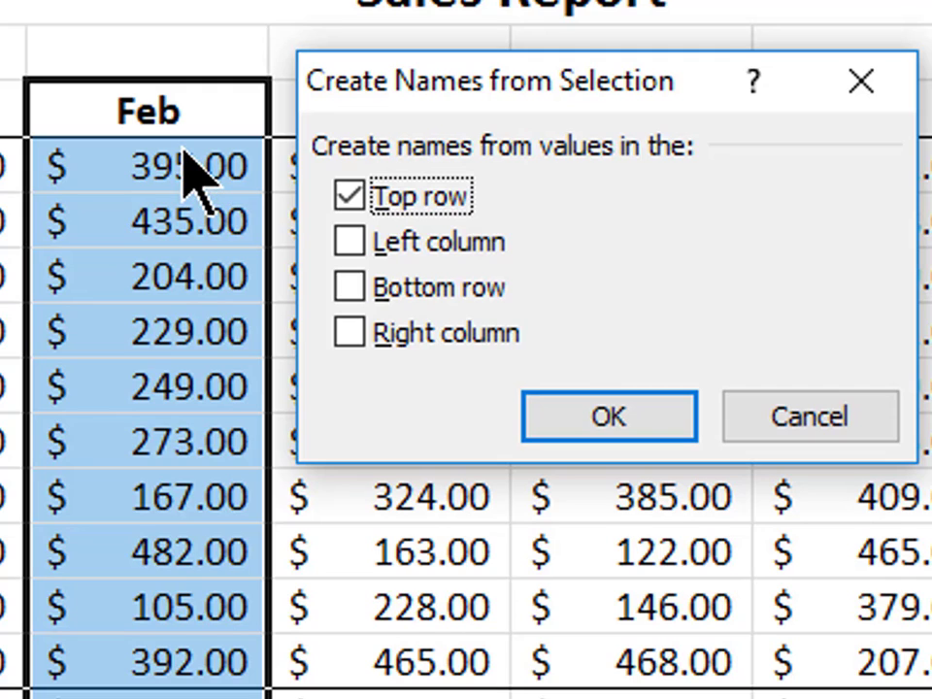
pyautogui.click(602, 417)
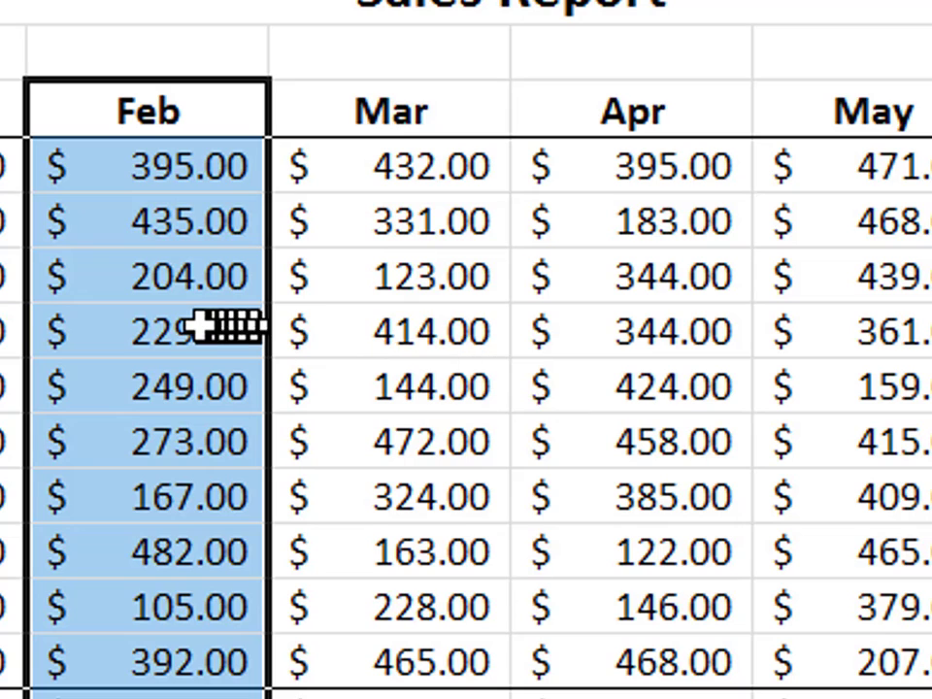
# Step: Jump to the named range Feb to check which cells it covers
pyautogui.click(200, 328)
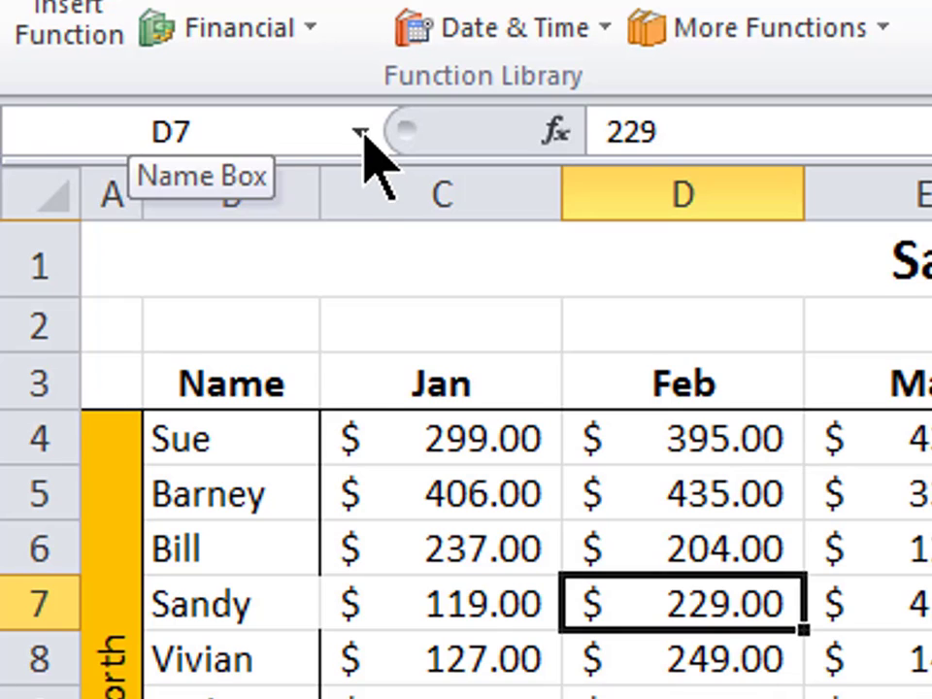
pyautogui.click(362, 133)
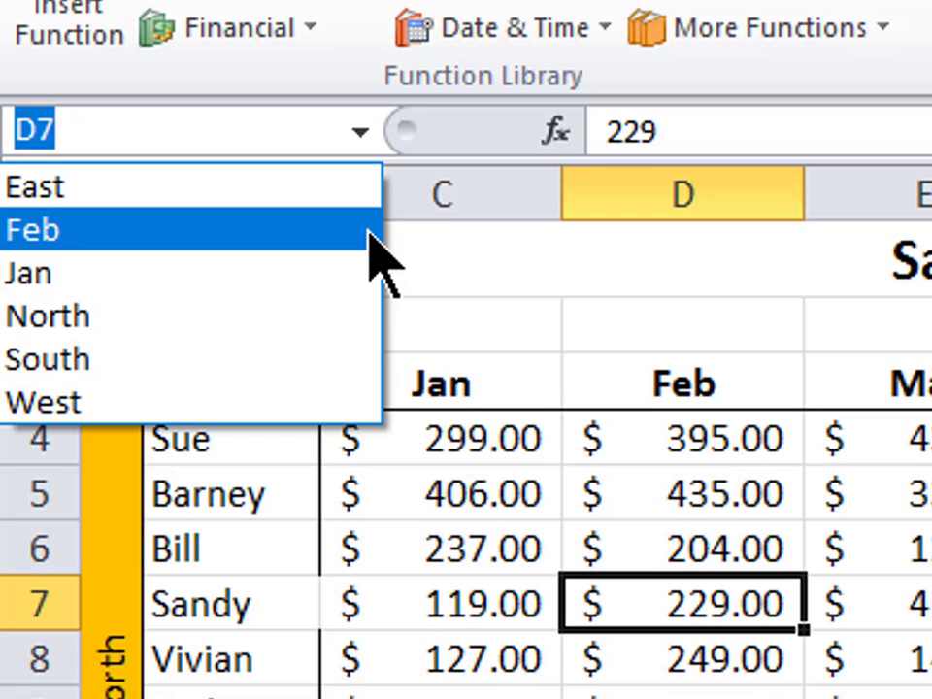
pyautogui.click(370, 233)
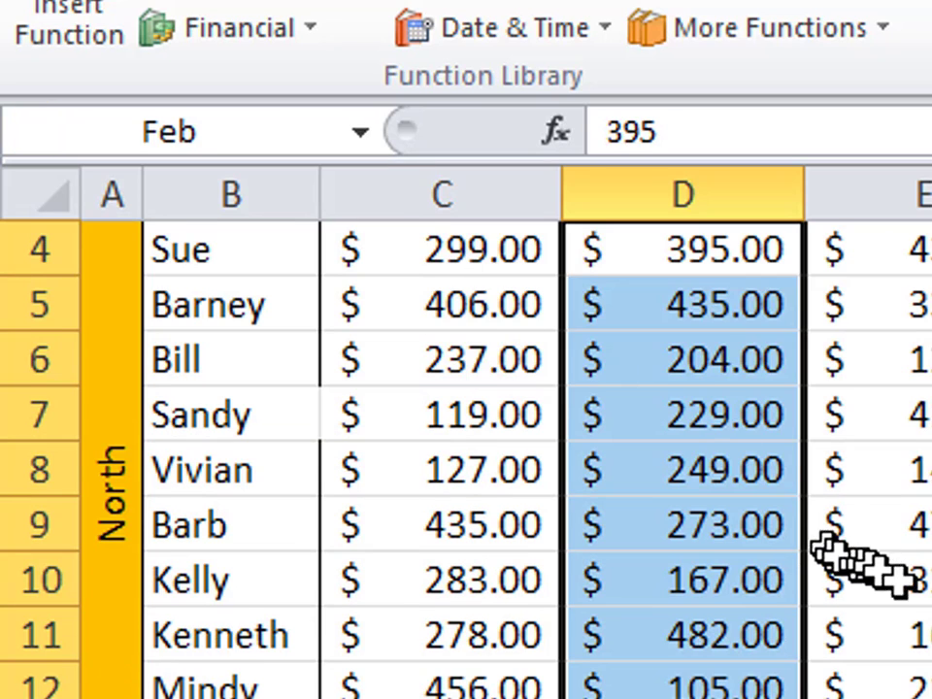
pyautogui.scroll(1, 853, 562)
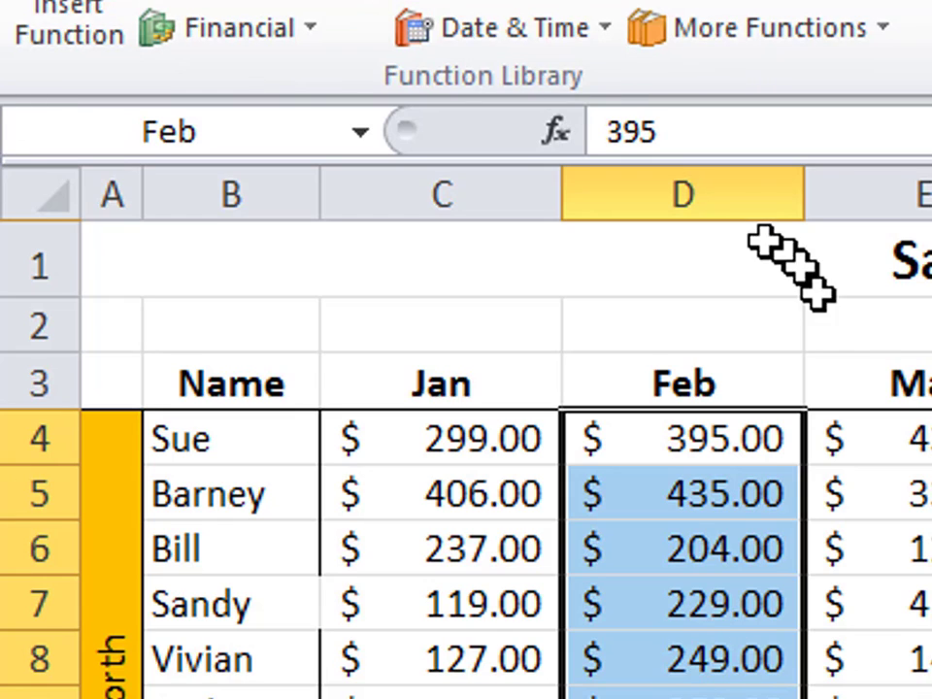
# Step: Select the Mar header with all its values and create a range name from the selection's top row
pyautogui.click(917, 384)
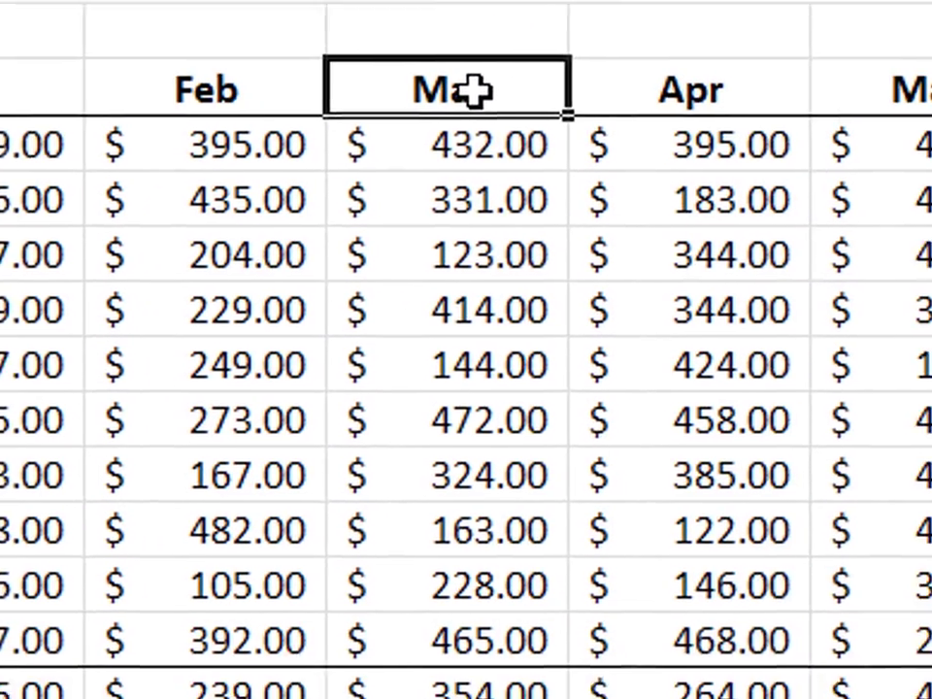
pyautogui.moveTo(475, 89); pyautogui.dragTo(488, 698)
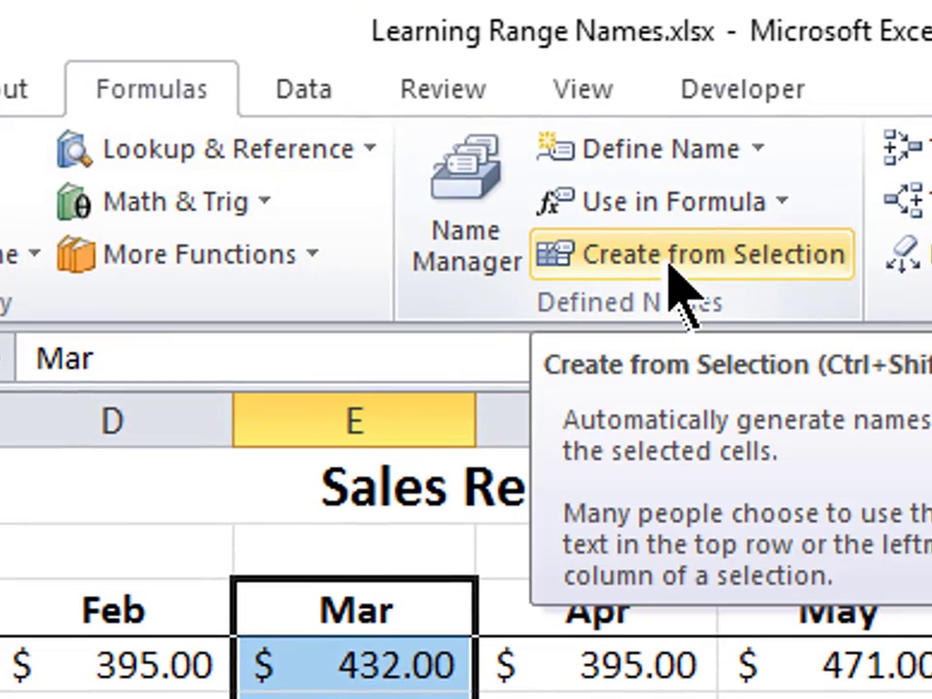
pyautogui.click(669, 266)
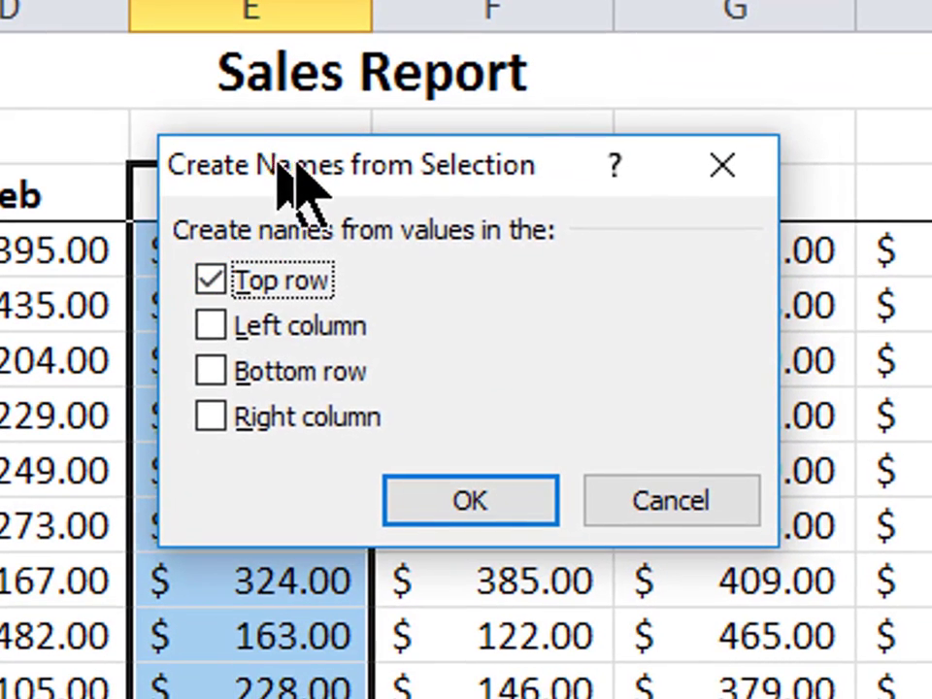
pyautogui.moveTo(291, 175); pyautogui.dragTo(521, 180)
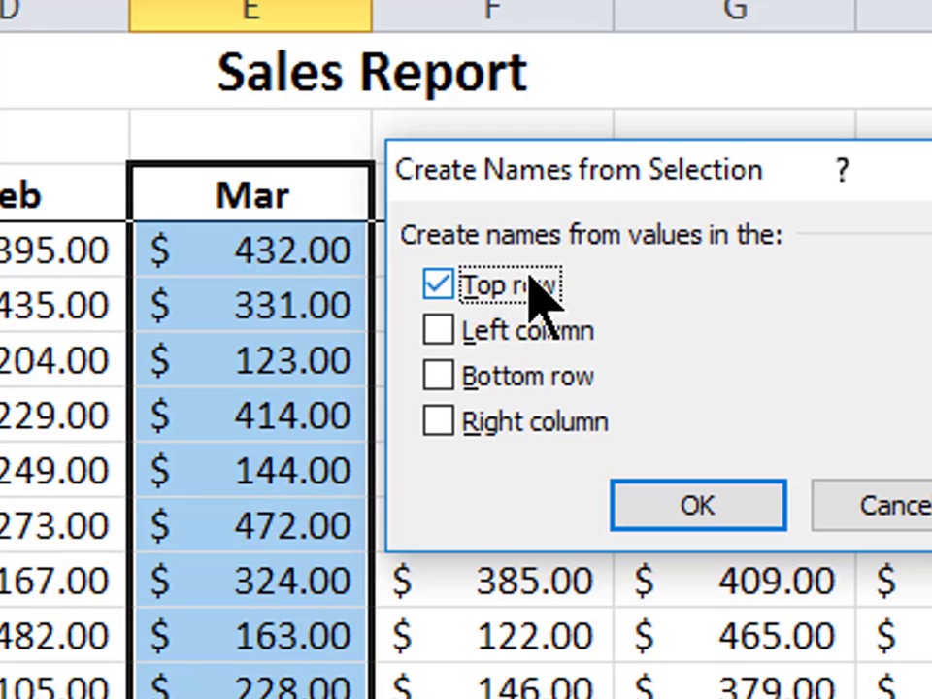
pyautogui.click(685, 513)
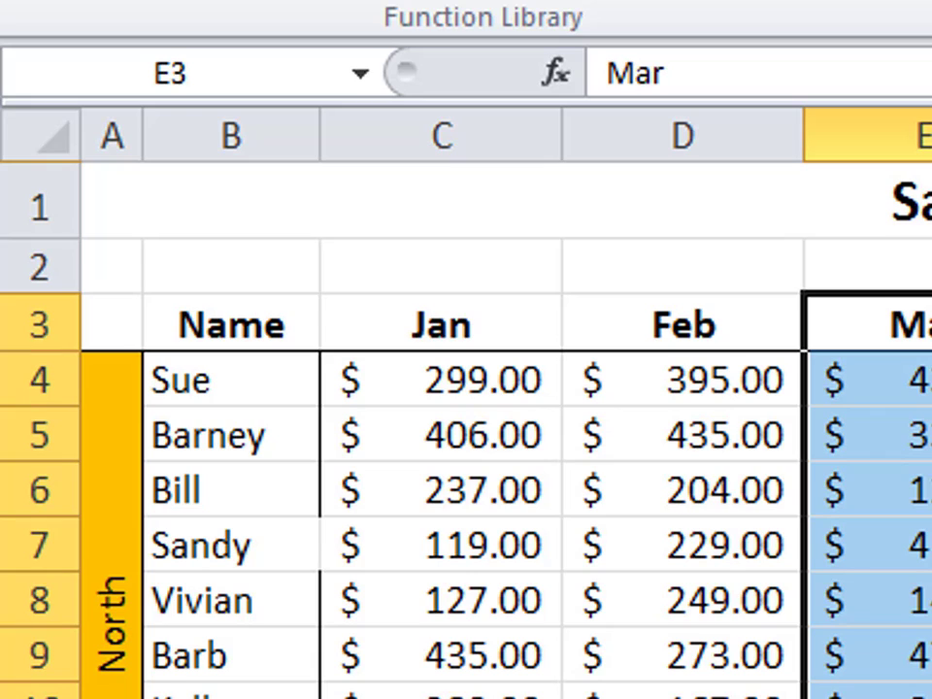
# Step: Jump to the named range Mar to check which cells it covers
pyautogui.click(931, 544)
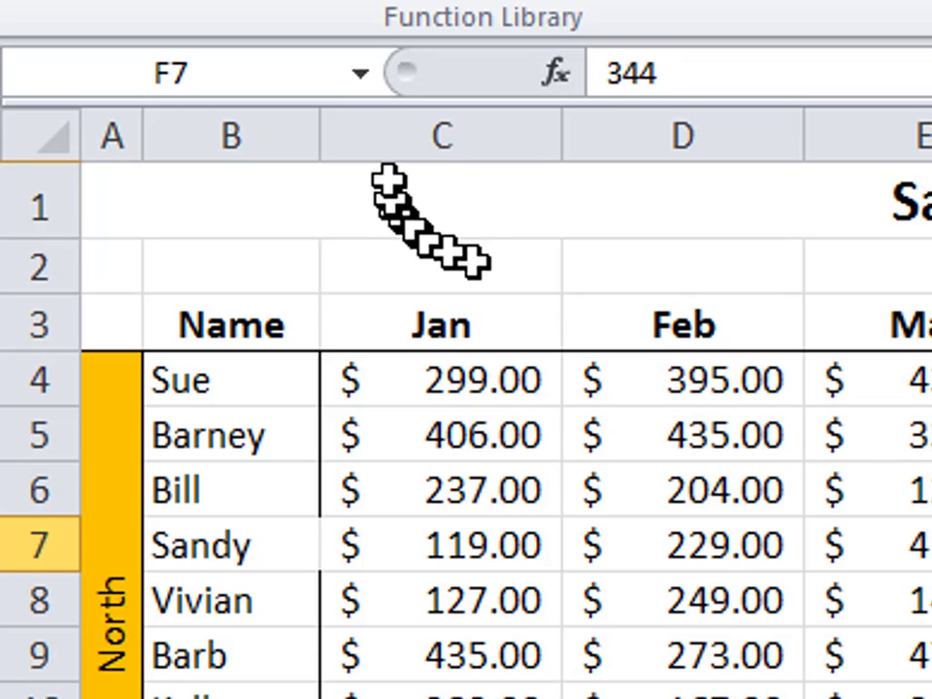
pyautogui.click(361, 74)
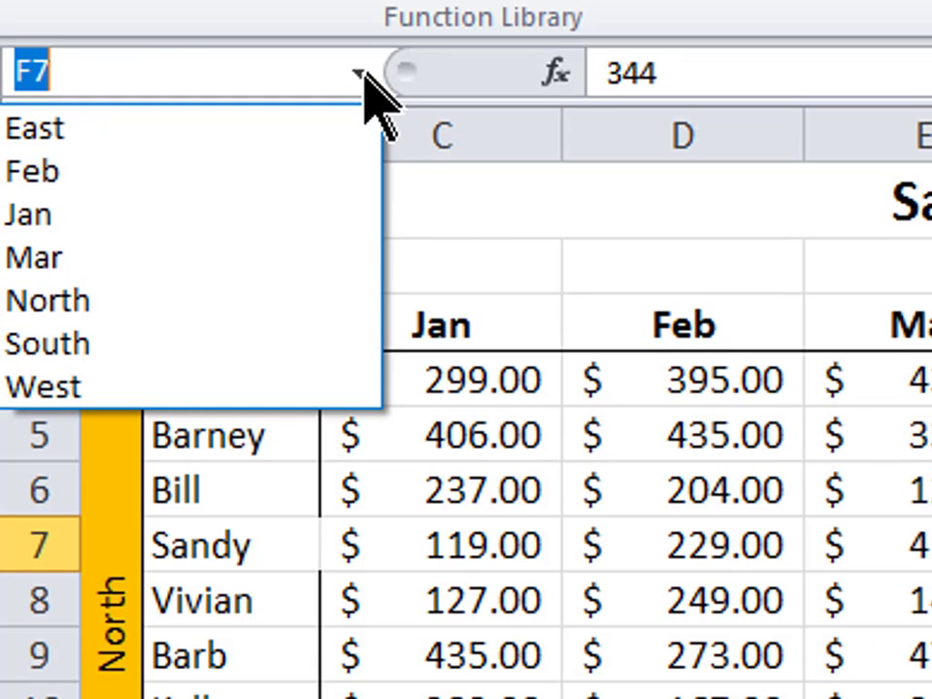
pyautogui.click(299, 270)
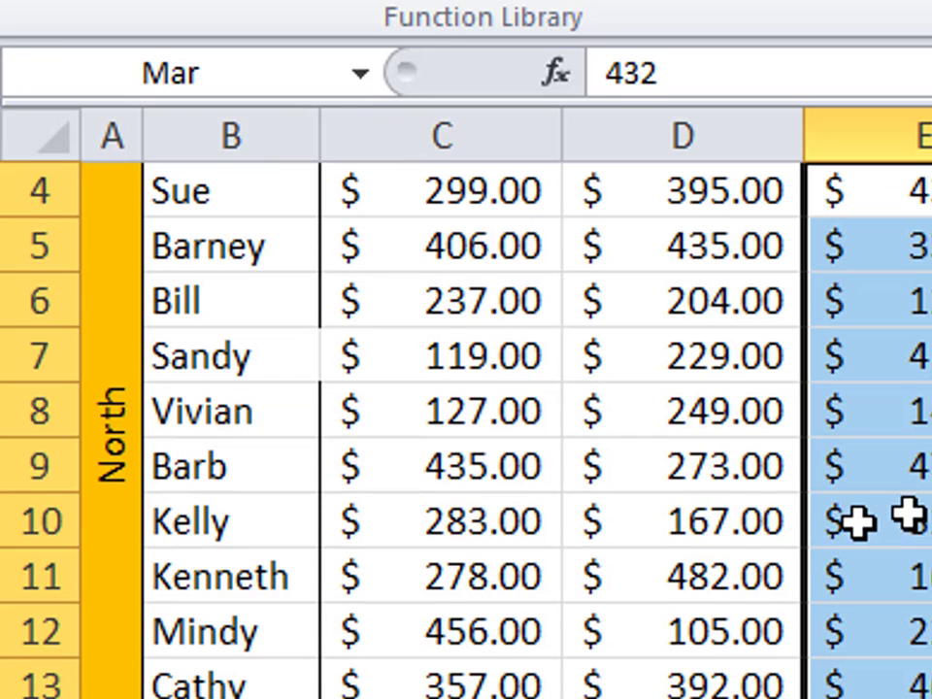
pyautogui.scroll(1, 466, 428)
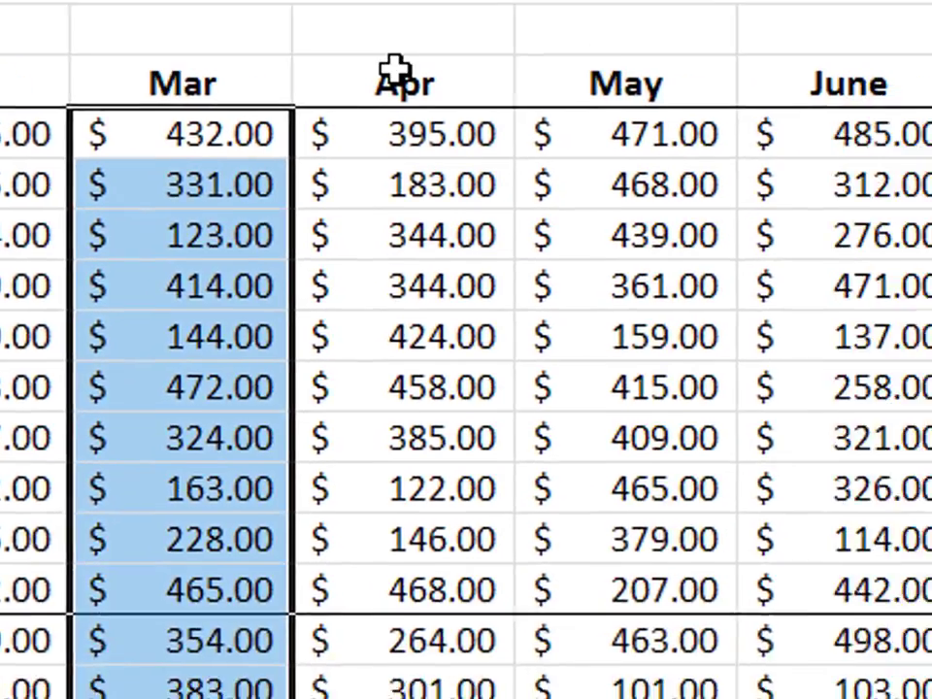
# Step: Select the Apr, May, June and Total columns with their headers and create range names from the selection's top row
pyautogui.click(729, 93)
pyautogui.moveTo(136, 53); pyautogui.dragTo(738, 40)
pyautogui.moveTo(782, 118); pyautogui.dragTo(767, 512)
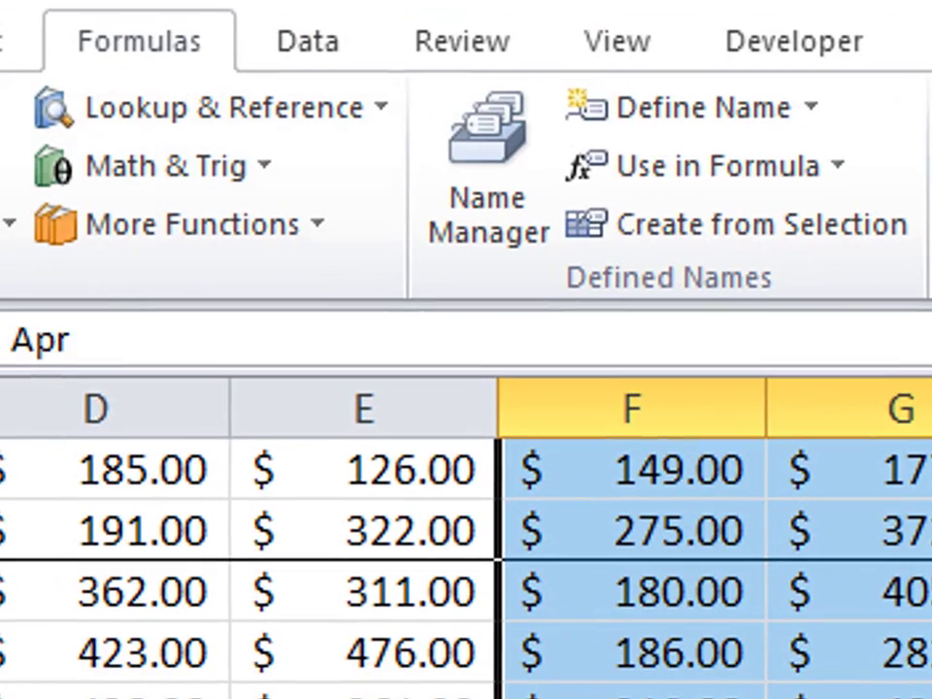
pyautogui.click(729, 231)
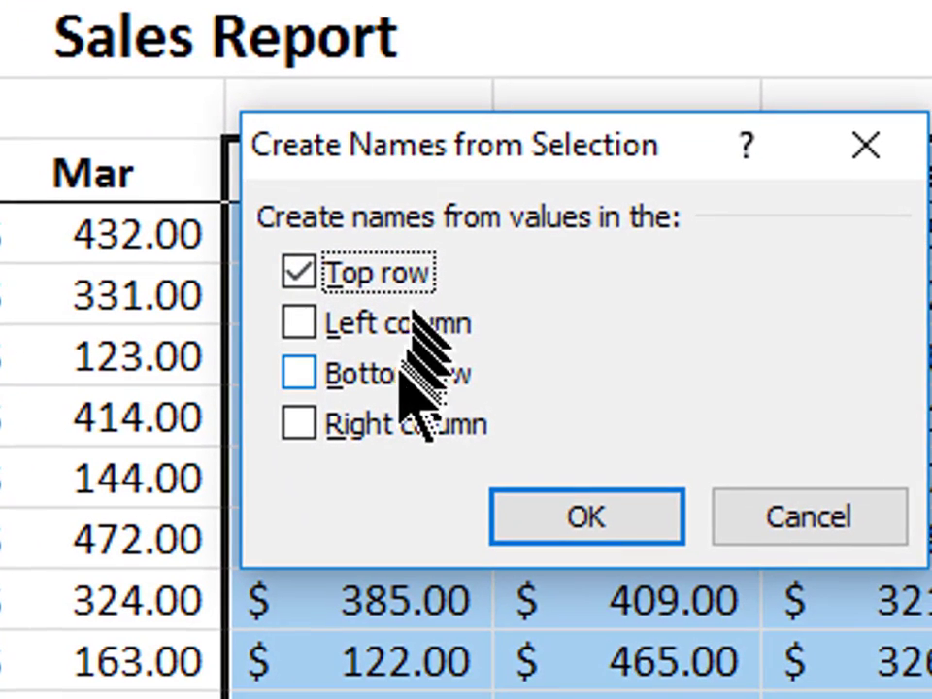
pyautogui.moveTo(427, 173); pyautogui.dragTo(442, 257)
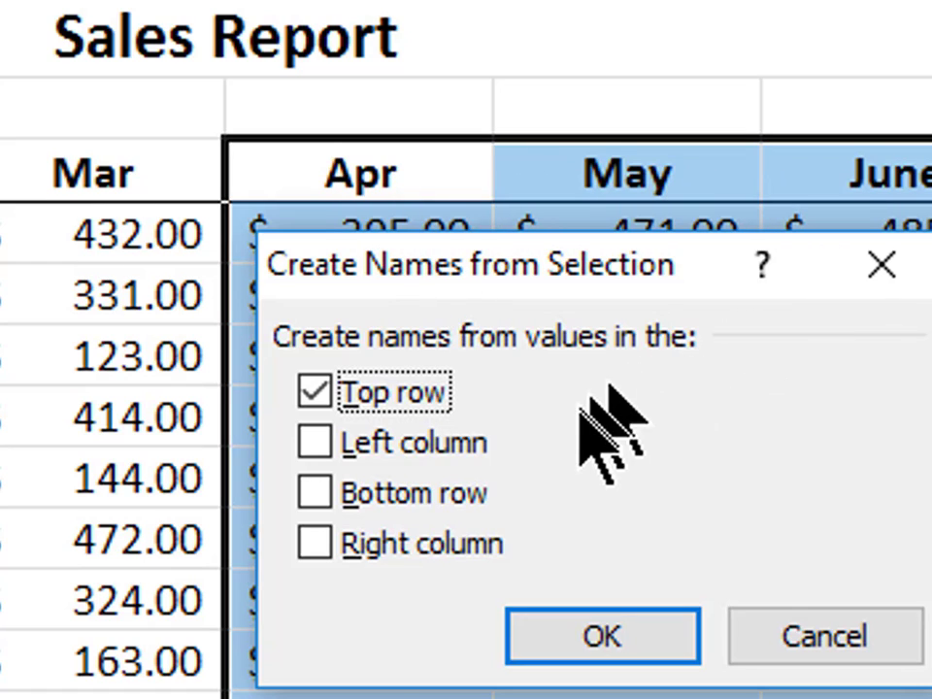
pyautogui.click(554, 653)
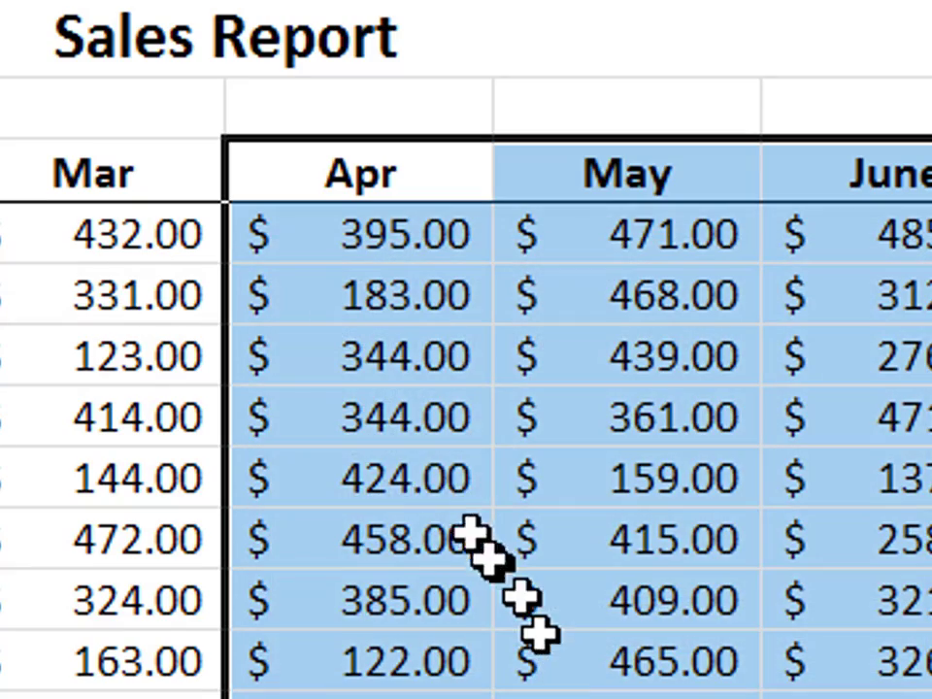
# Step: Look through the workbook's list of defined names to check that every month and the Total column are included
pyautogui.click(419, 478)
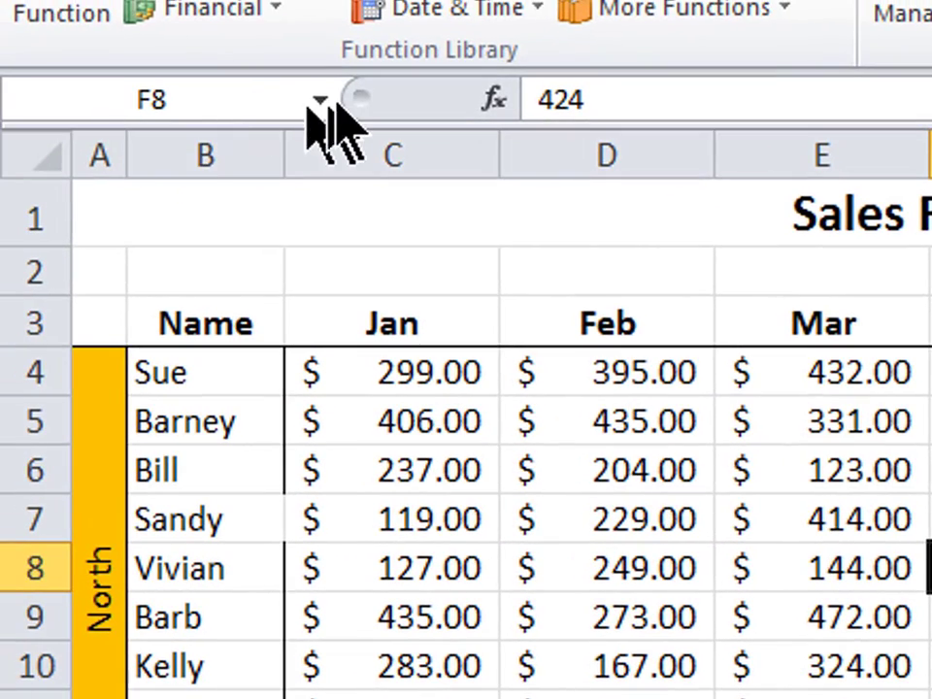
pyautogui.click(320, 100)
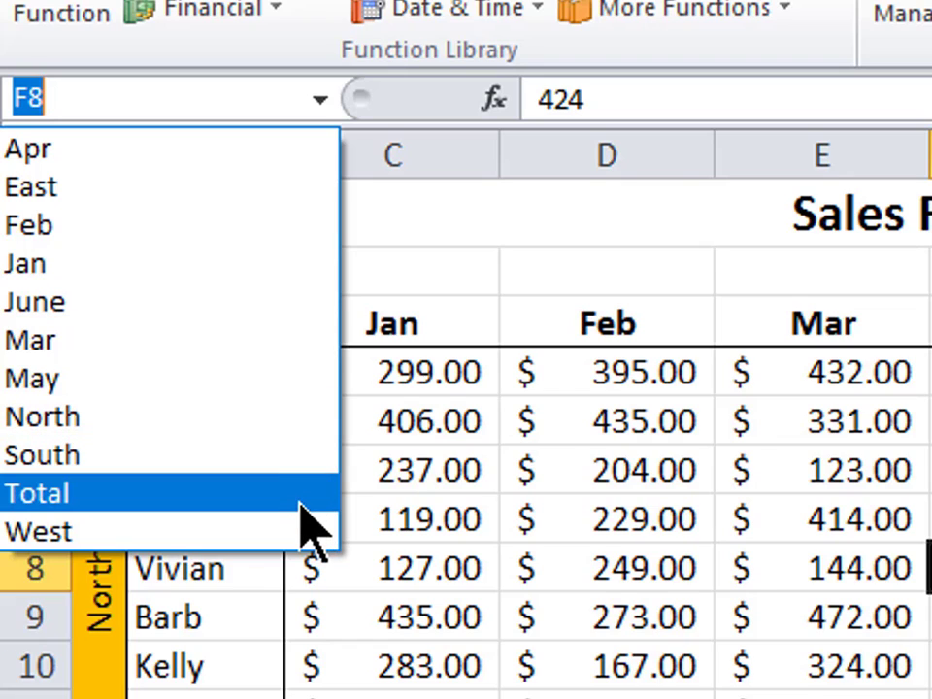
pyautogui.click(874, 444)
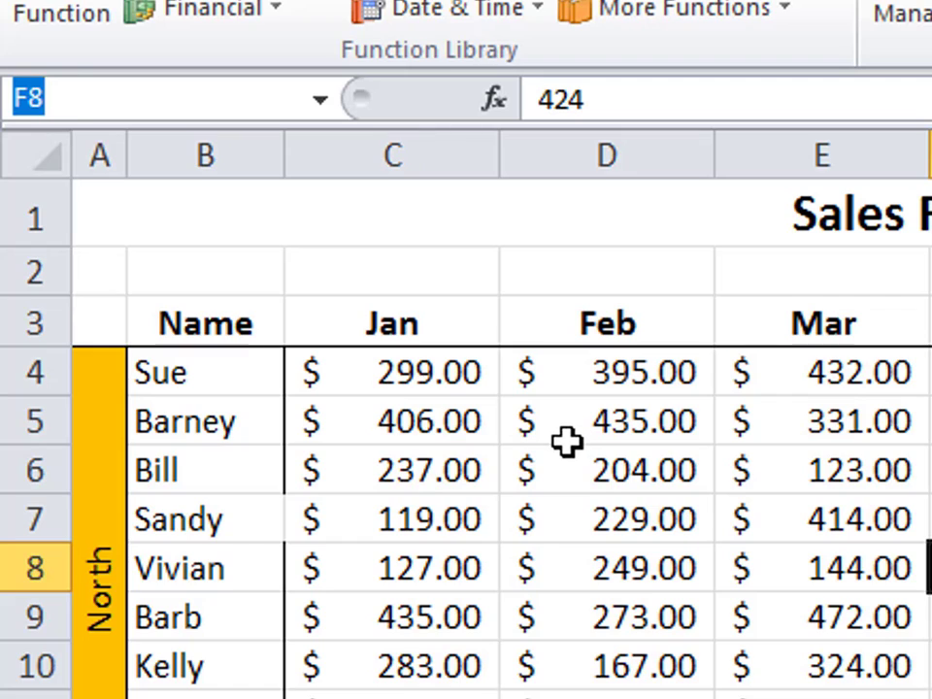
pyautogui.click(670, 568)
# Step: Insert an AutoSum in the Jan cell of the TOTALS row and replace its range with the name Jan
pyautogui.scroll(-6, 674, 567)
pyautogui.scroll(-7, 670, 565)
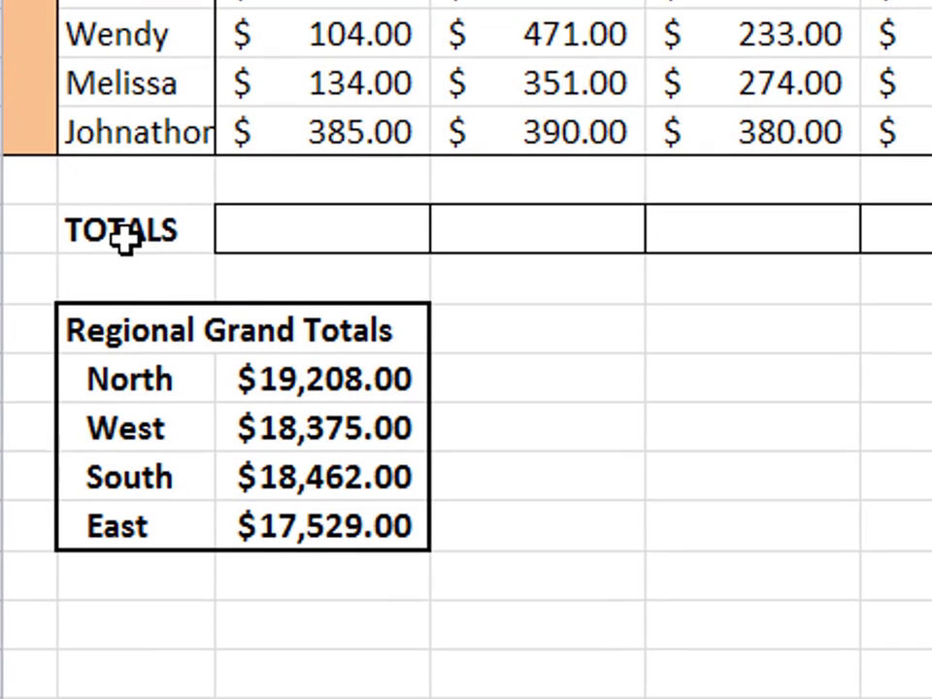
pyautogui.moveTo(192, 442); pyautogui.dragTo(862, 426)
pyautogui.moveTo(796, 218); pyautogui.dragTo(928, 230)
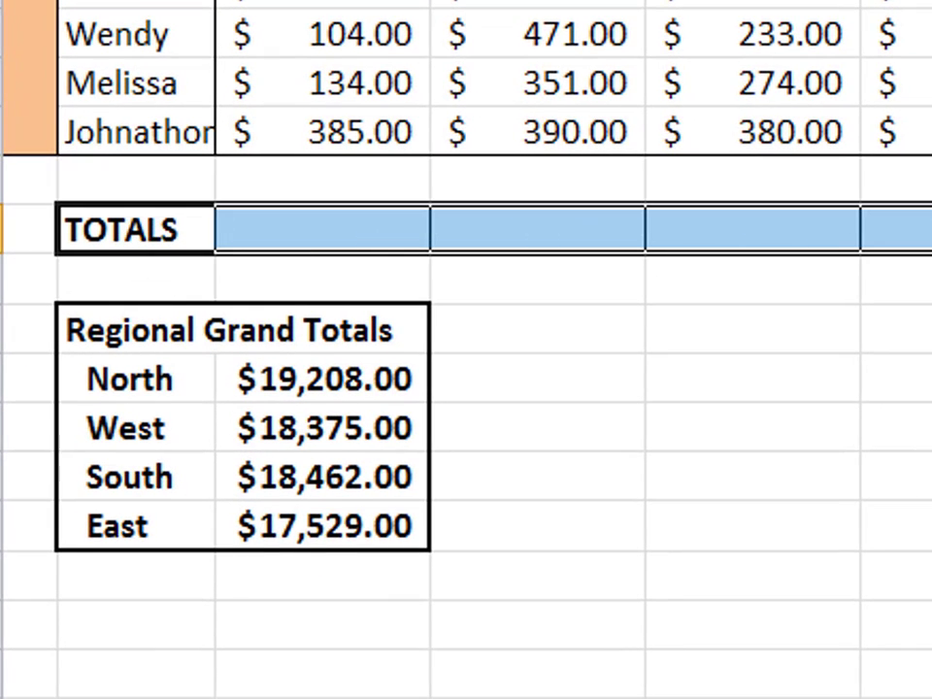
pyautogui.click(324, 233)
pyautogui.click(574, 233)
pyautogui.click(777, 227)
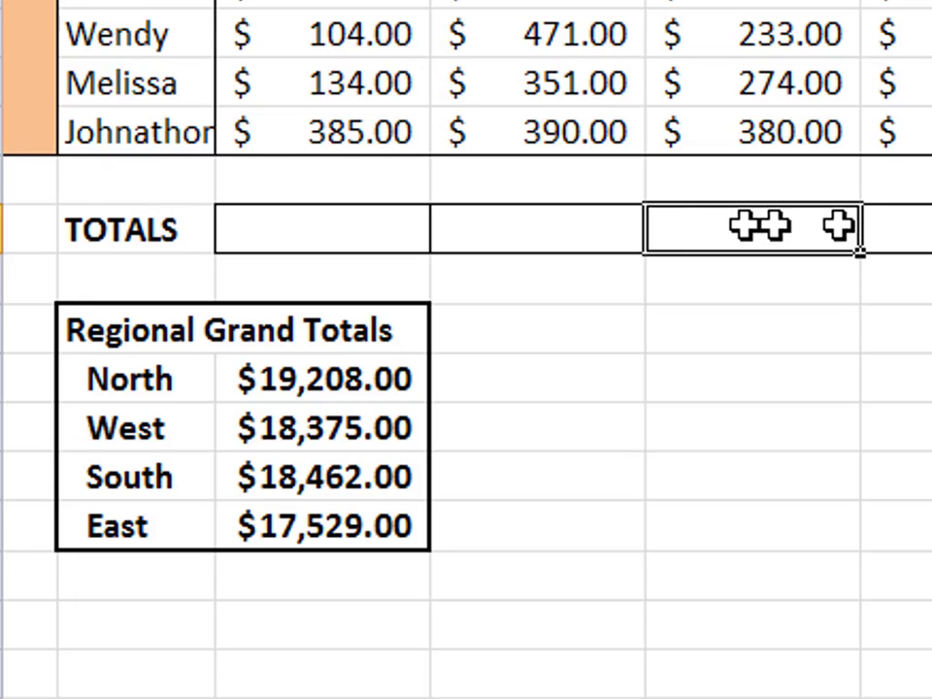
pyautogui.click(343, 222)
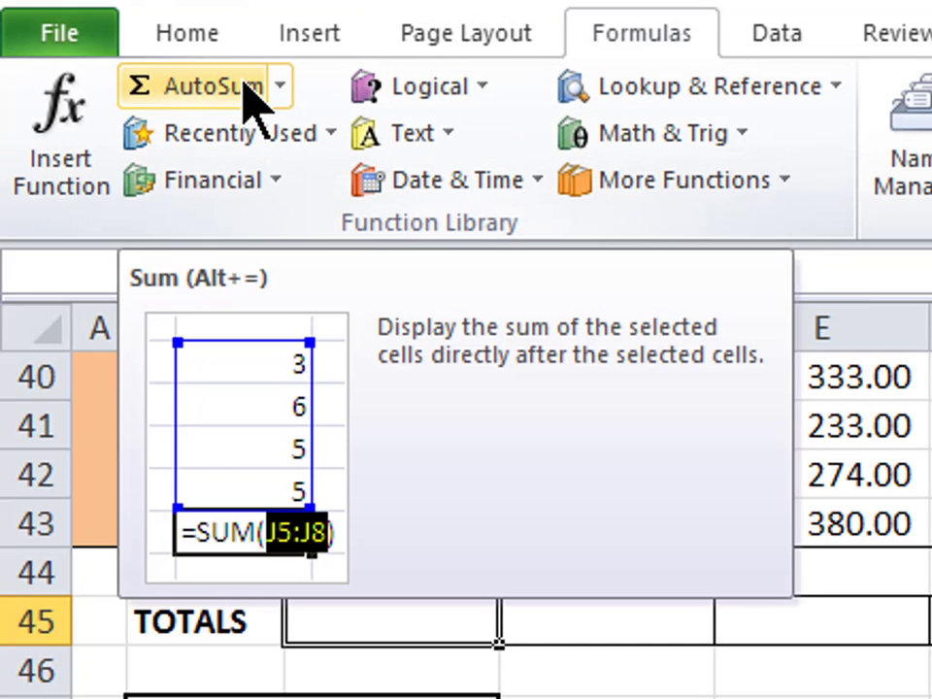
pyautogui.click(244, 89)
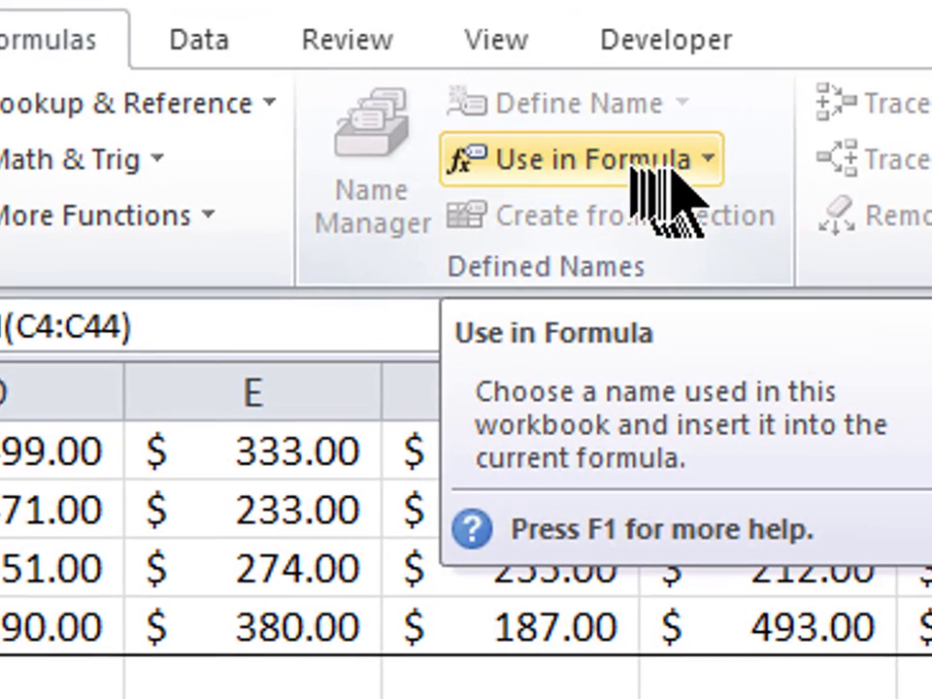
pyautogui.click(679, 165)
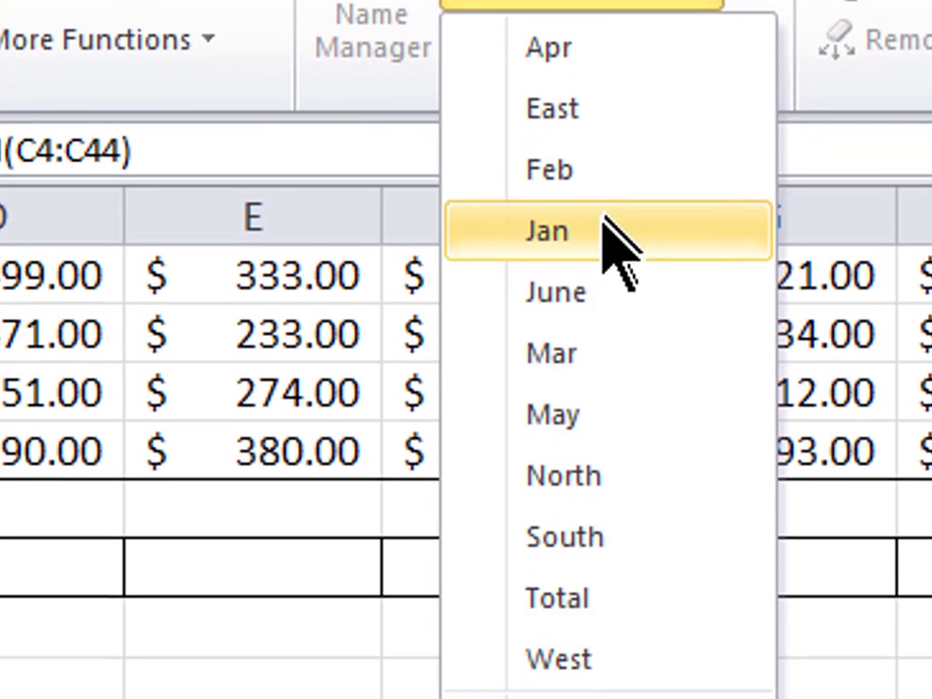
pyautogui.click(602, 231)
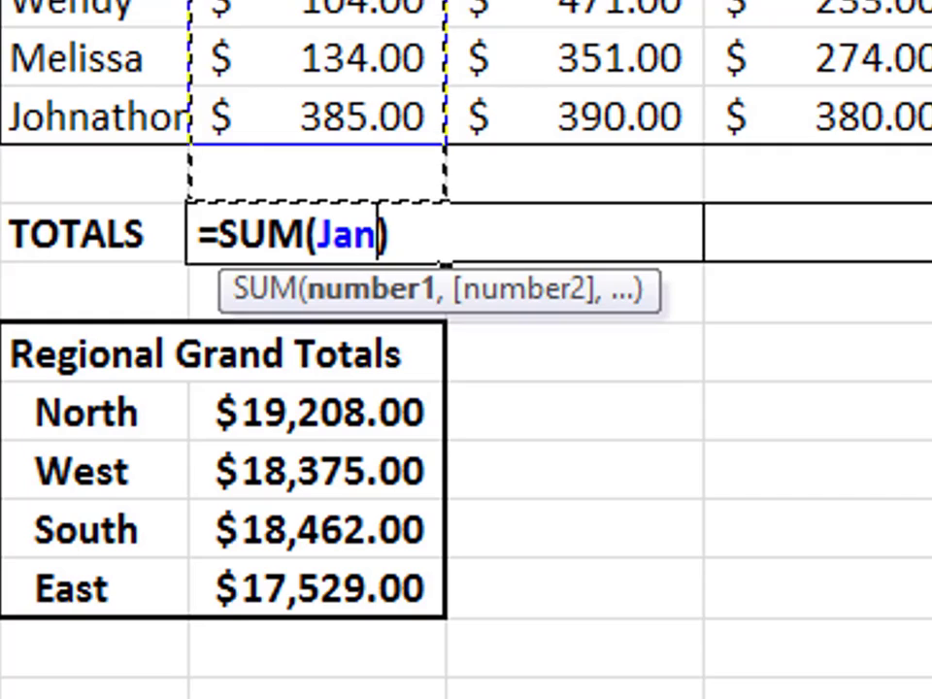
pyautogui.press('Return')
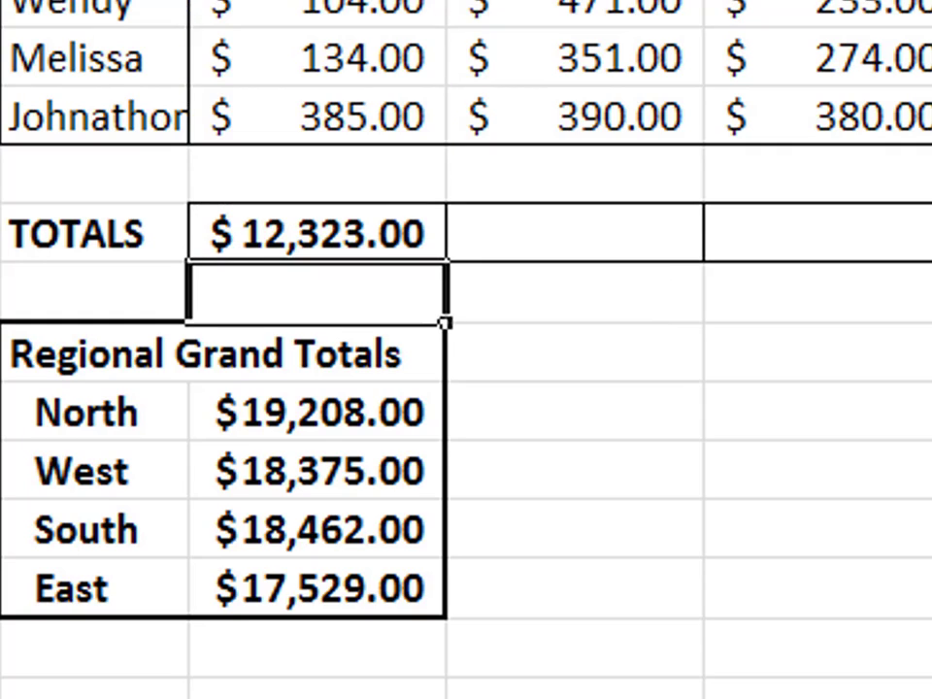
# Step: Try to fill the Jan total formula across the TOTALS row and inspect the copy in the Feb cell
pyautogui.click(384, 225)
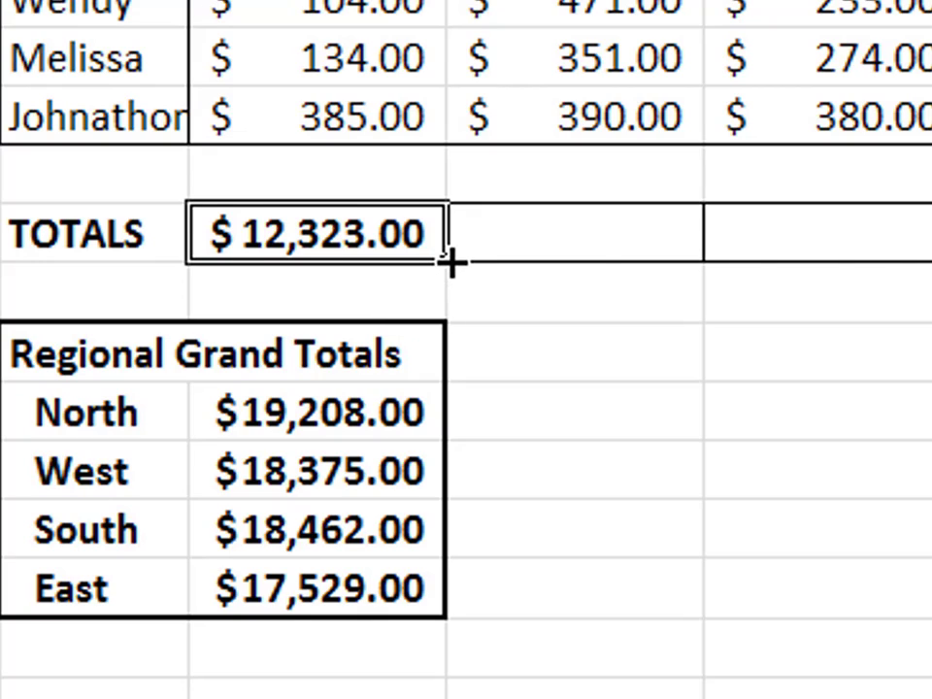
pyautogui.moveTo(453, 262); pyautogui.dragTo(927, 251)
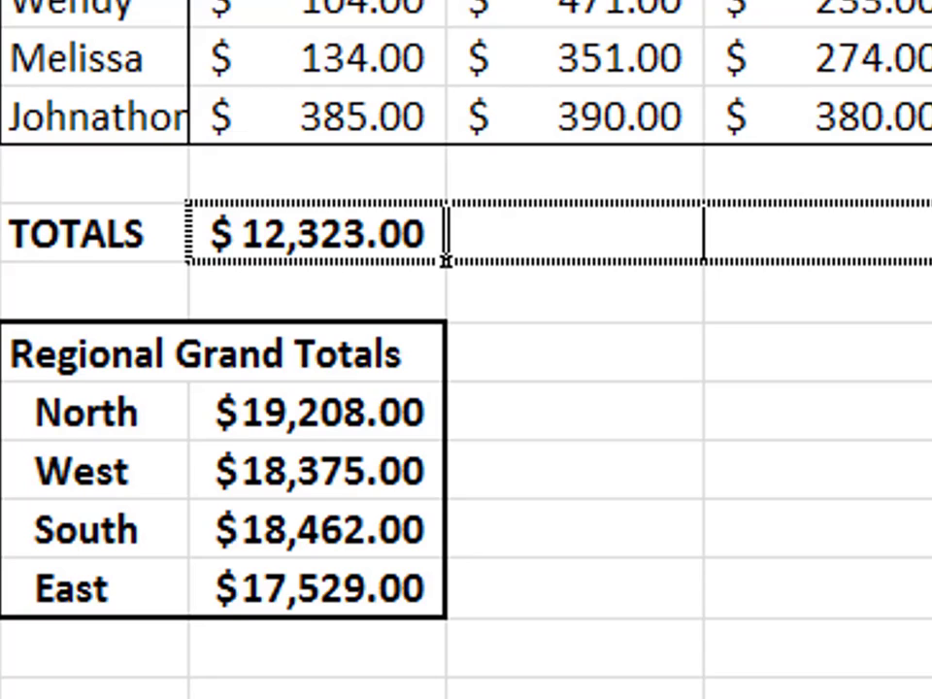
pyautogui.moveTo(928, 251); pyautogui.dragTo(927, 250)
pyautogui.click(604, 234)
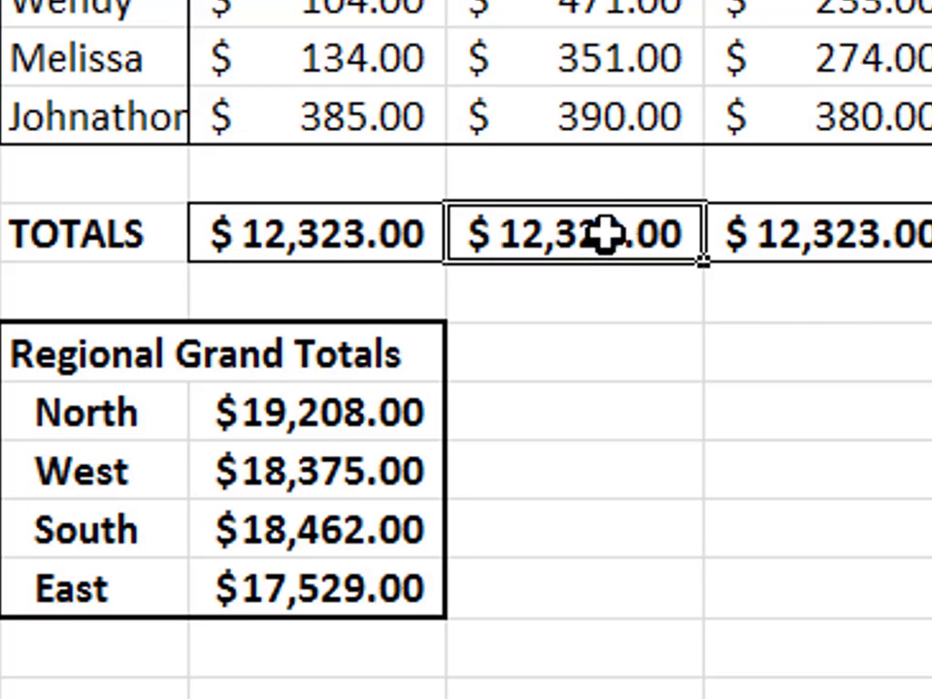
pyautogui.doubleClick(604, 234)
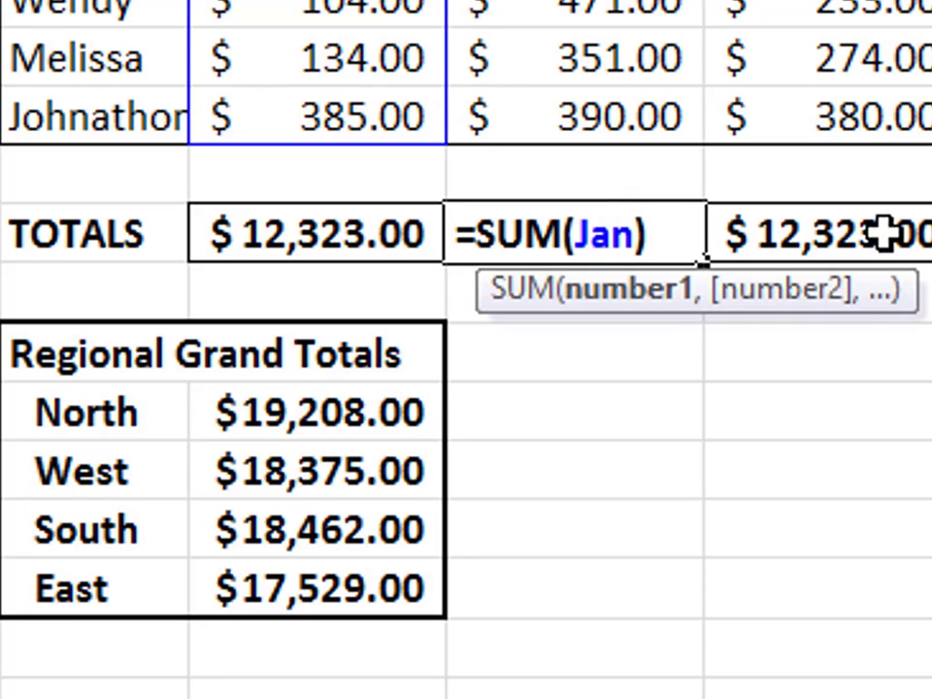
pyautogui.press('Escape')
# Step: Clear the copied formulas from the TOTALS row, starting at the Feb cell and keeping the Jan total
pyautogui.hotkey('shift', 'Right')
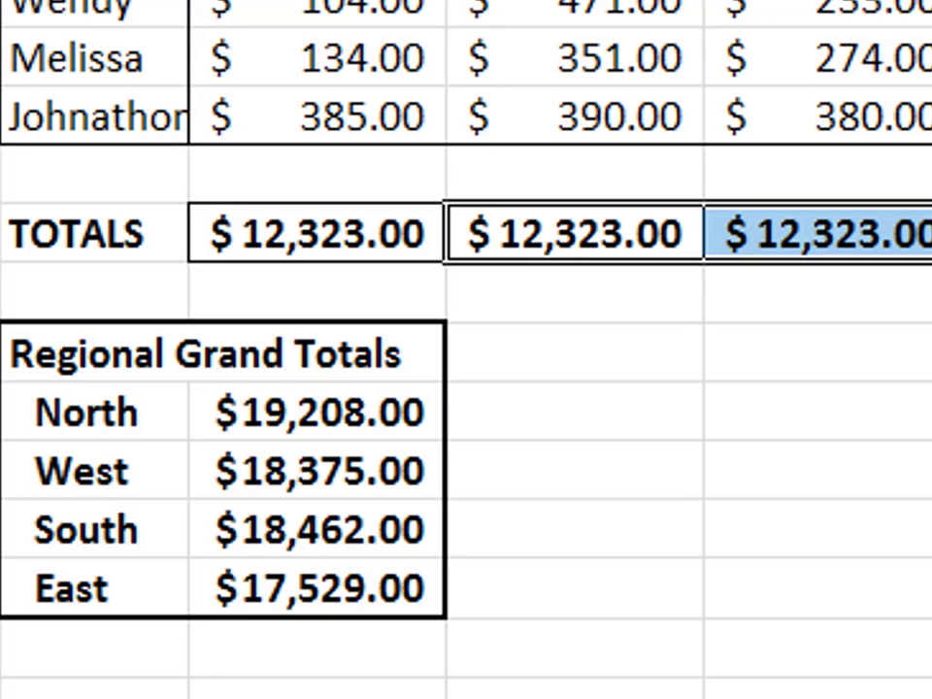
pyautogui.press('Delete')
pyautogui.hotkey('shift', 'Left')
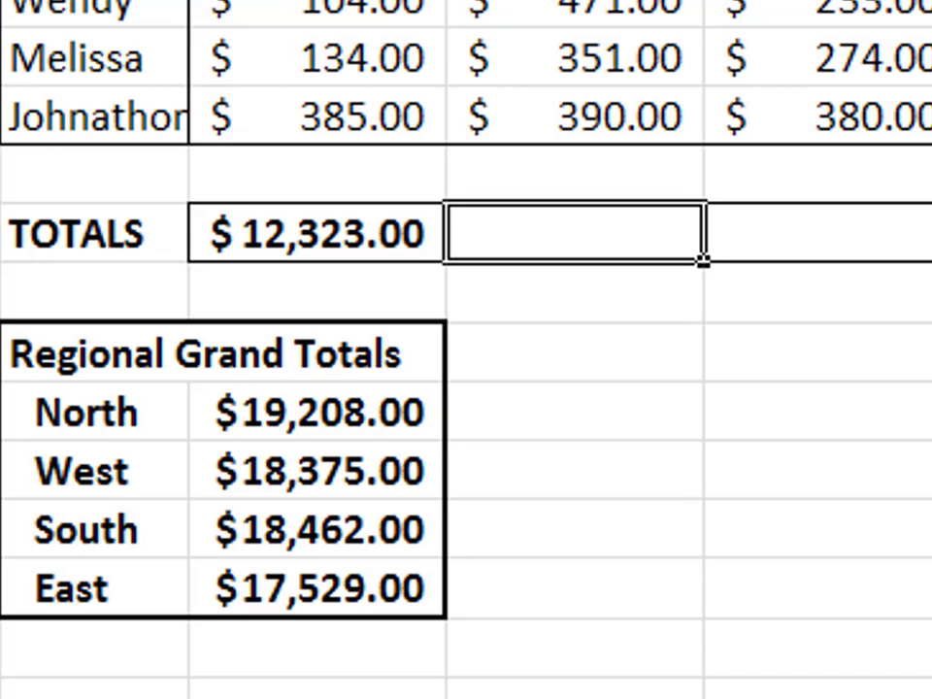
# Step: Enter a SUM formula that uses the named range Feb in the Feb cell of the TOTALS row
pyautogui.write('=sum')
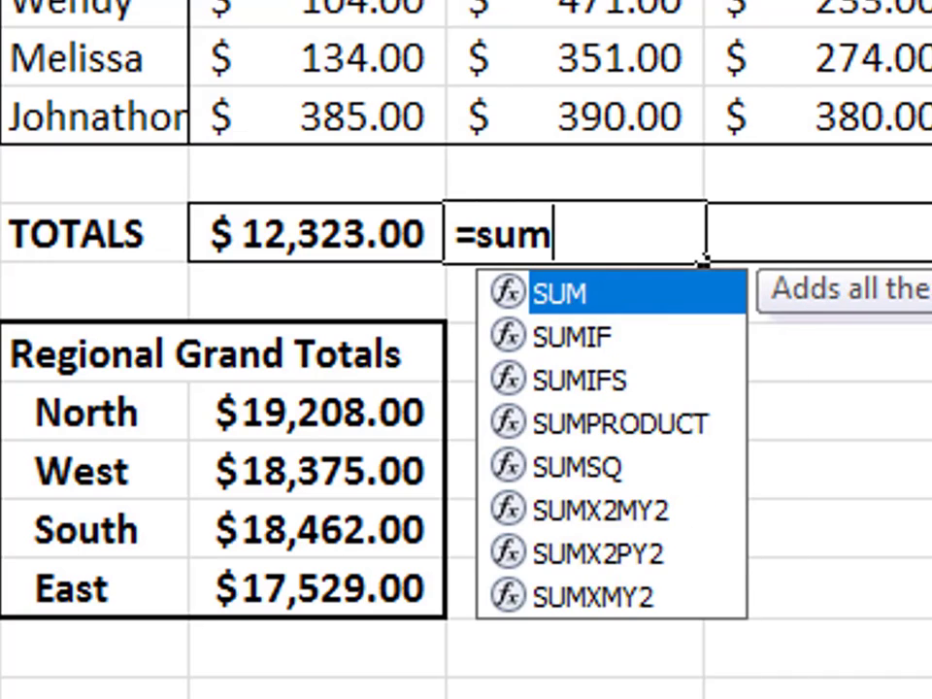
pyautogui.write('(feb')
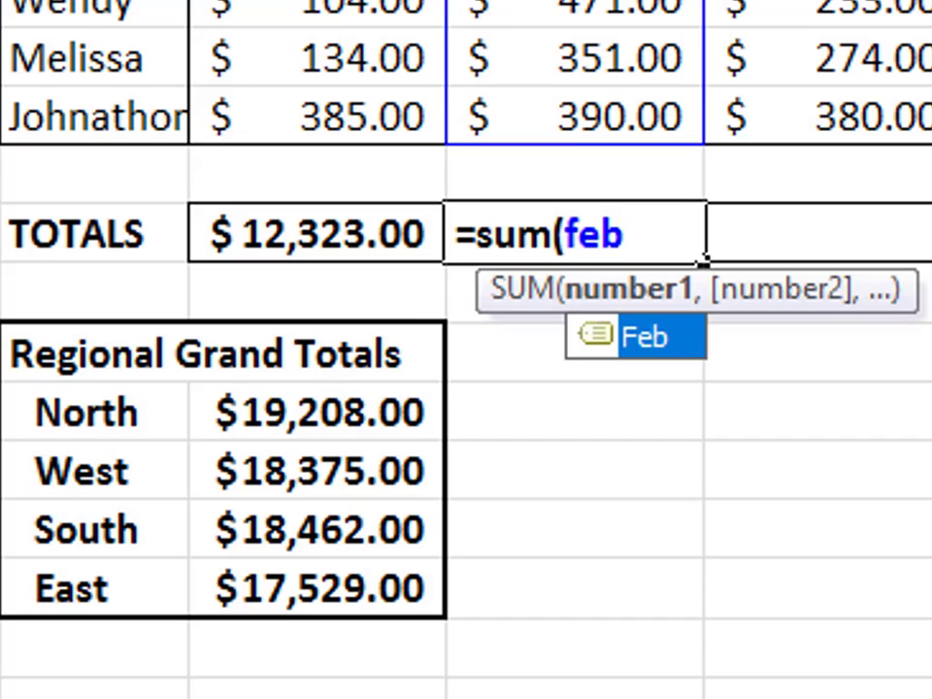
pyautogui.press('Return')
pyautogui.press('Up')
pyautogui.press('Right')
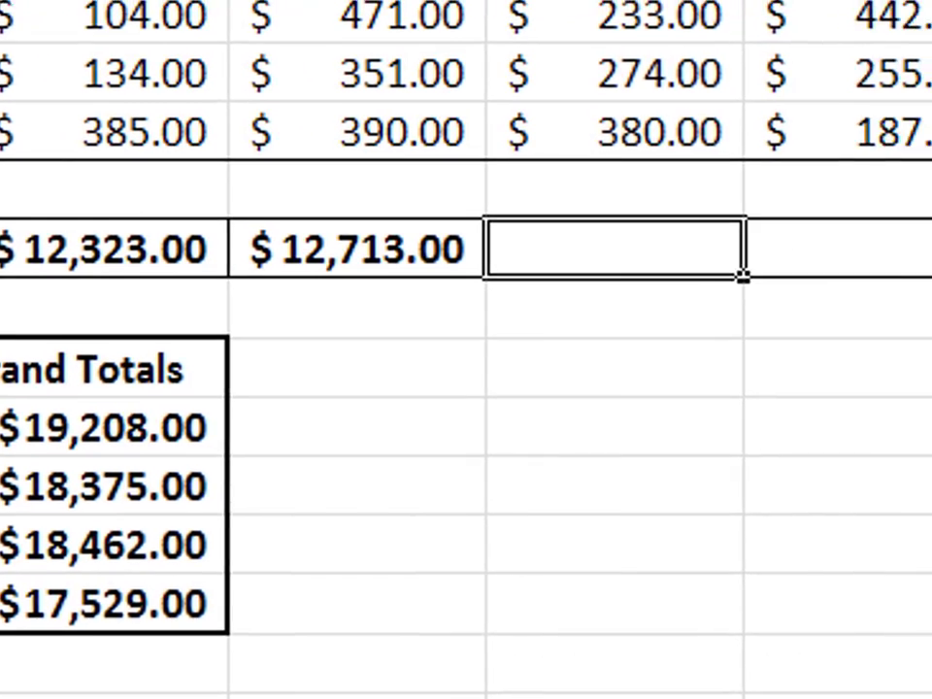
# Step: Enter SUM formulas that use the named ranges Mar and Apr in their cells of the TOTALS row
pyautogui.write('=sum(mar')
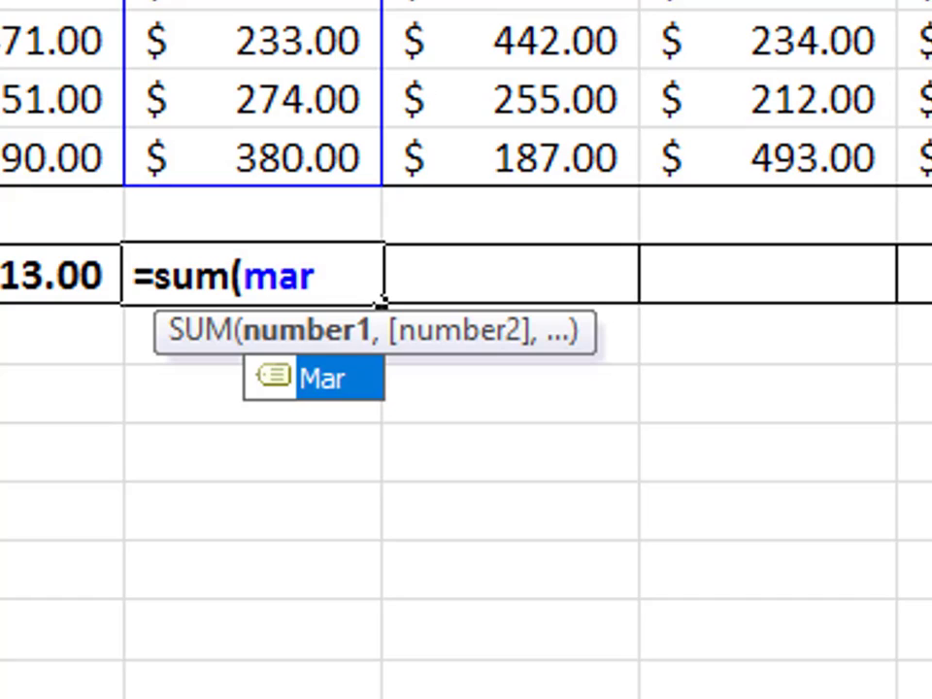
pyautogui.press('Tab')
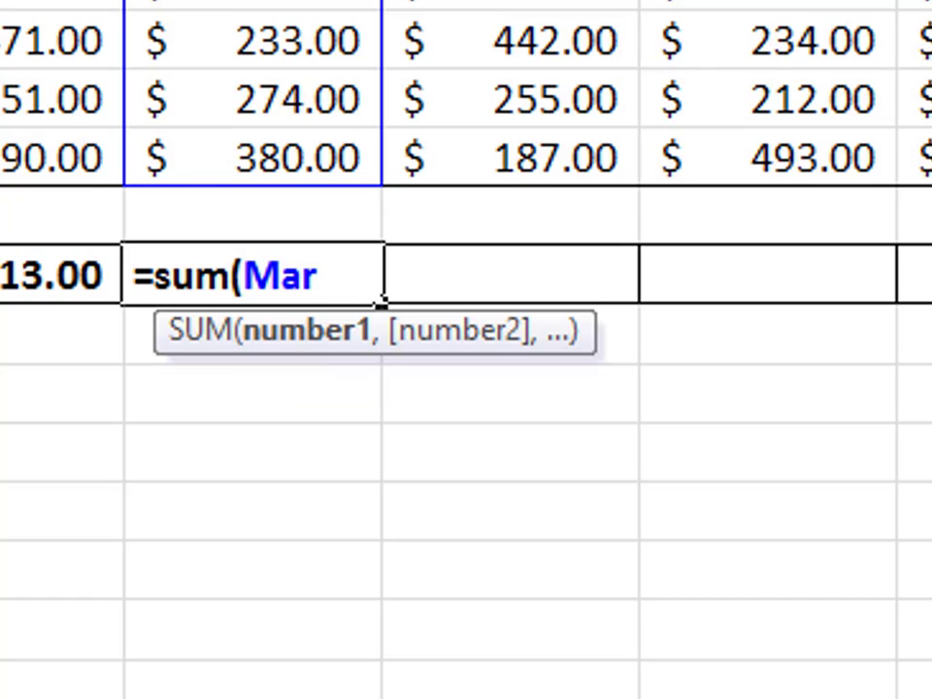
pyautogui.press('Tab')
pyautogui.write('=s')
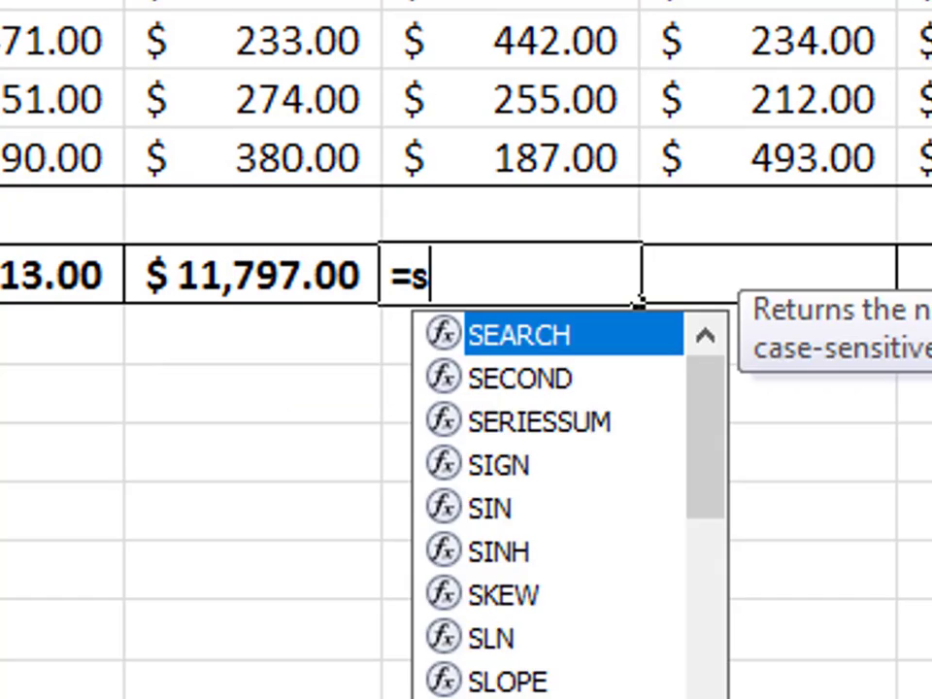
pyautogui.write('um(')
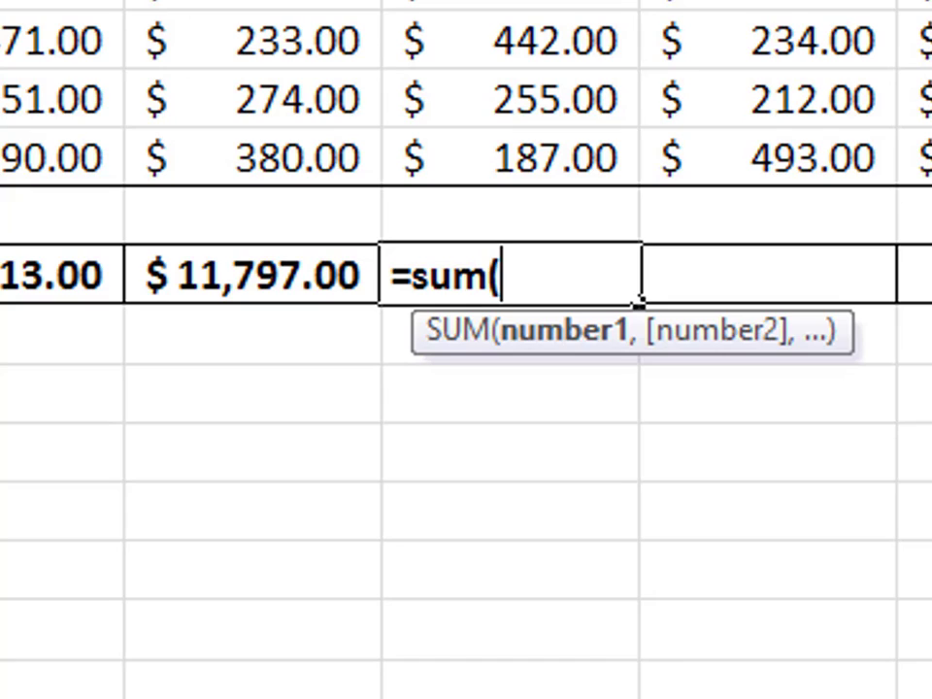
pyautogui.write('apr')
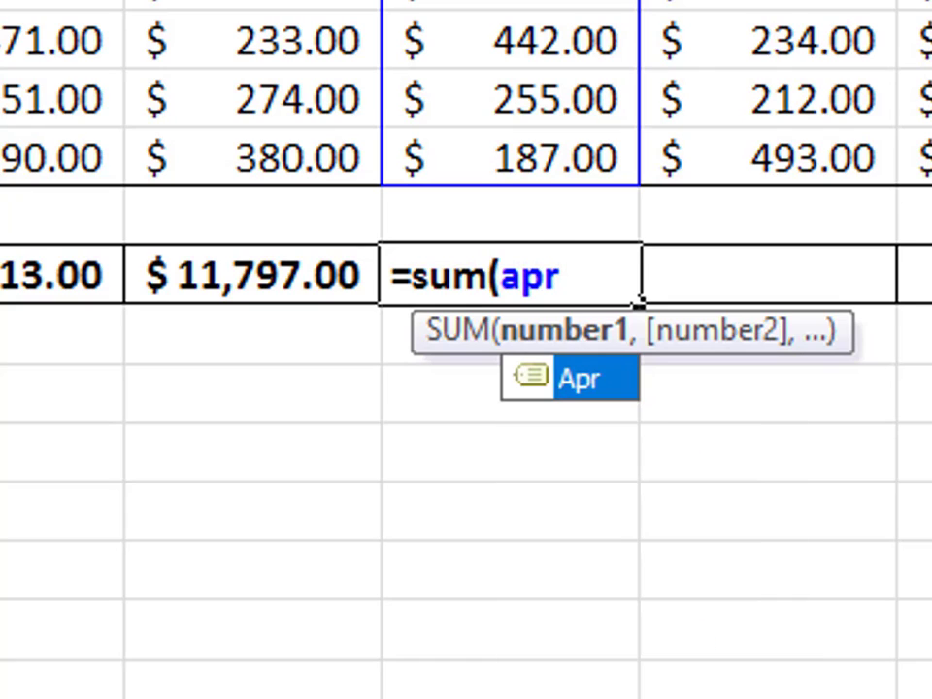
pyautogui.press('Tab')
pyautogui.press('Tab')
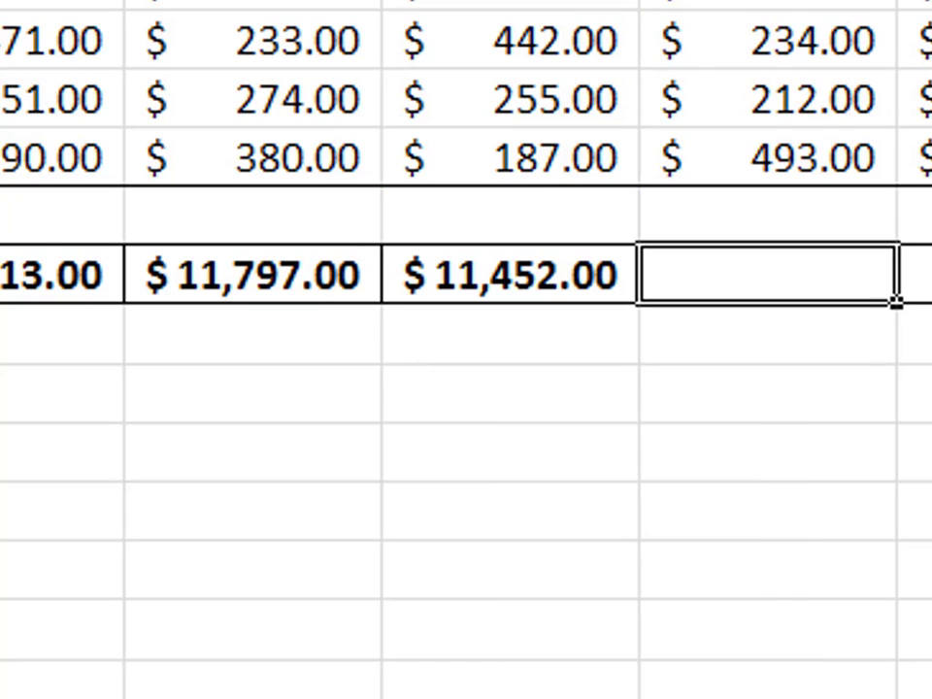
# Step: Enter SUM formulas that use the named ranges May and June in their cells of the TOTALS row
pyautogui.write('=sum(may')
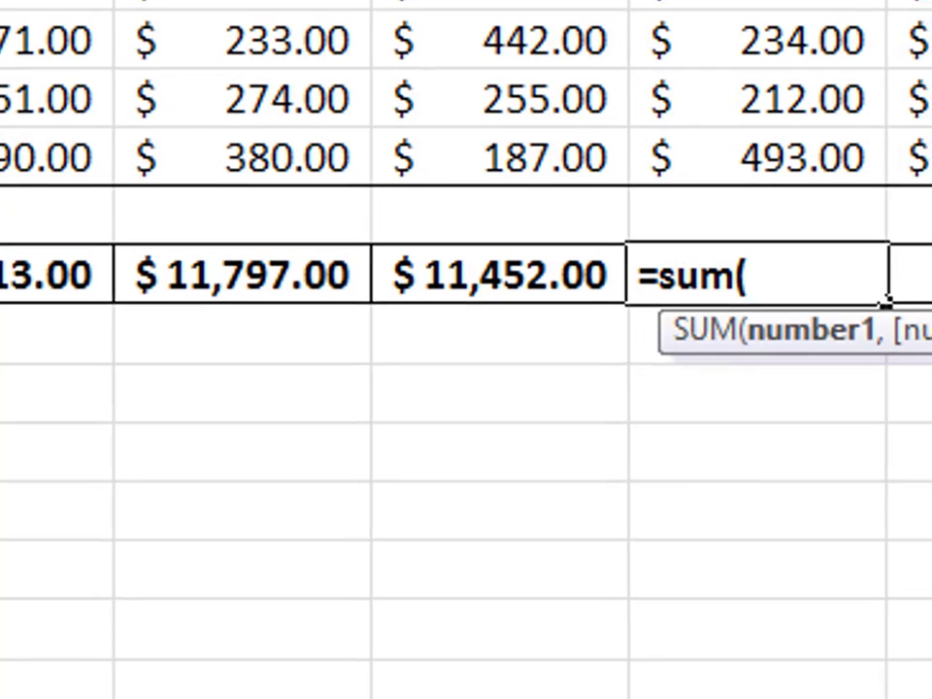
pyautogui.press('Tab')
pyautogui.press('Tab')
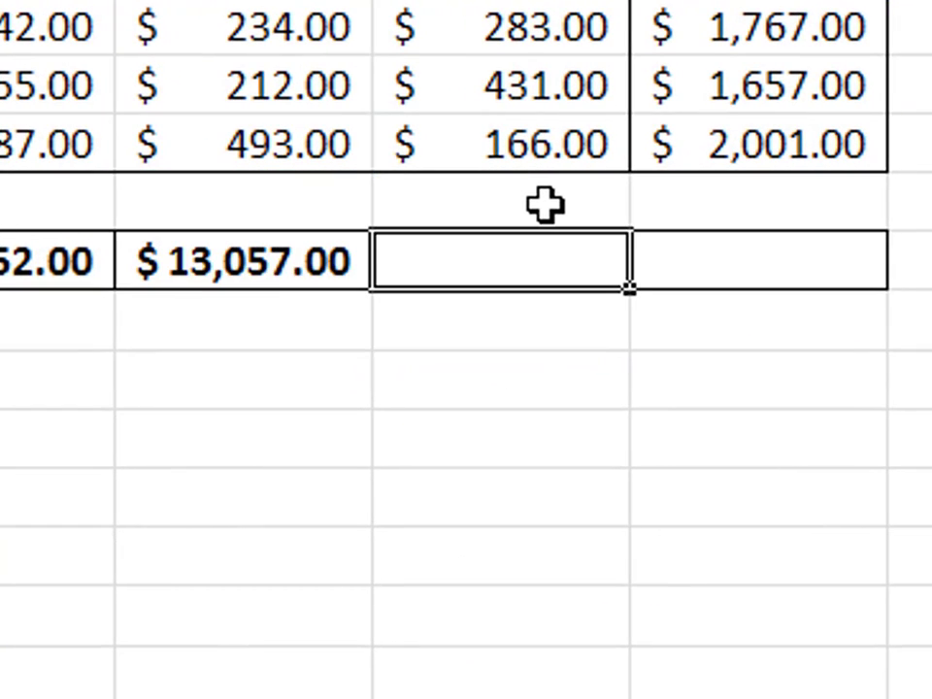
pyautogui.write('=sum(June')
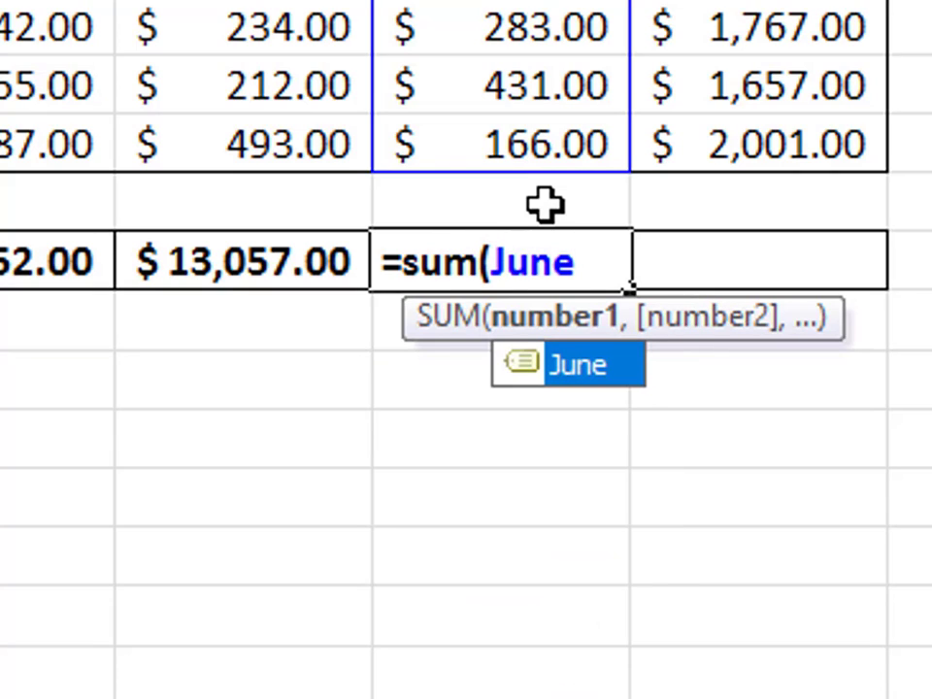
pyautogui.press('Tab')
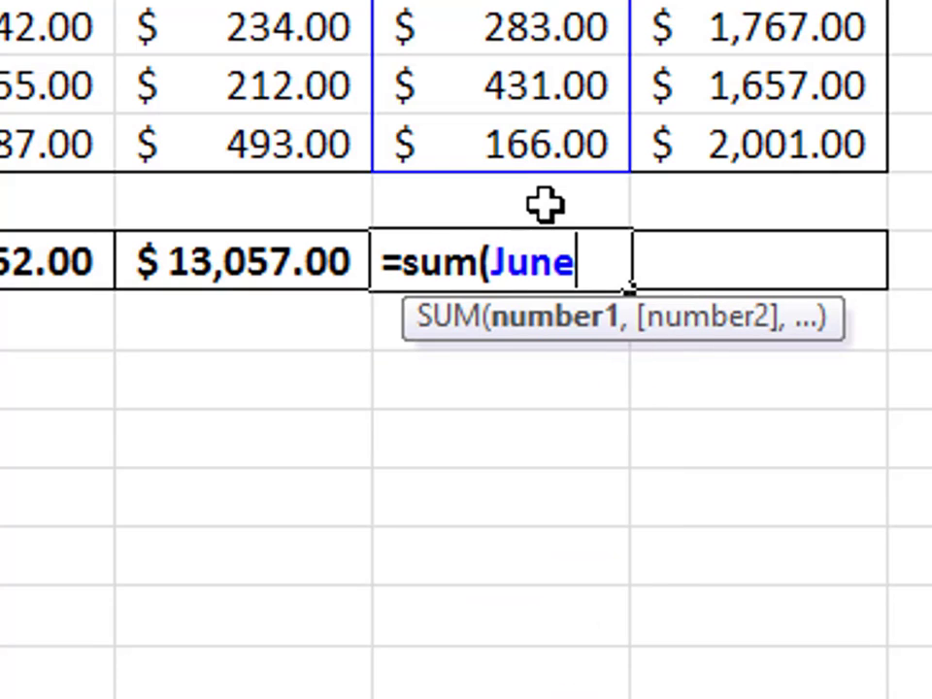
pyautogui.press('Tab')
# Step: Enter a SUM formula that uses the named range Total in the Total cell of the TOTALS row
pyautogui.write('=sum(tota')
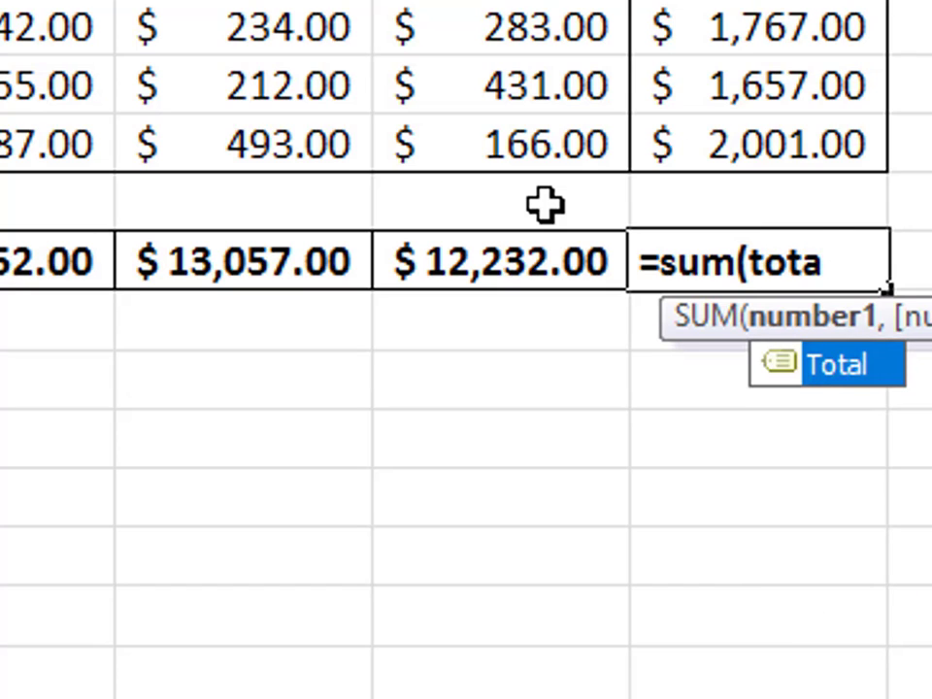
pyautogui.press('Tab')
pyautogui.press('Tab')
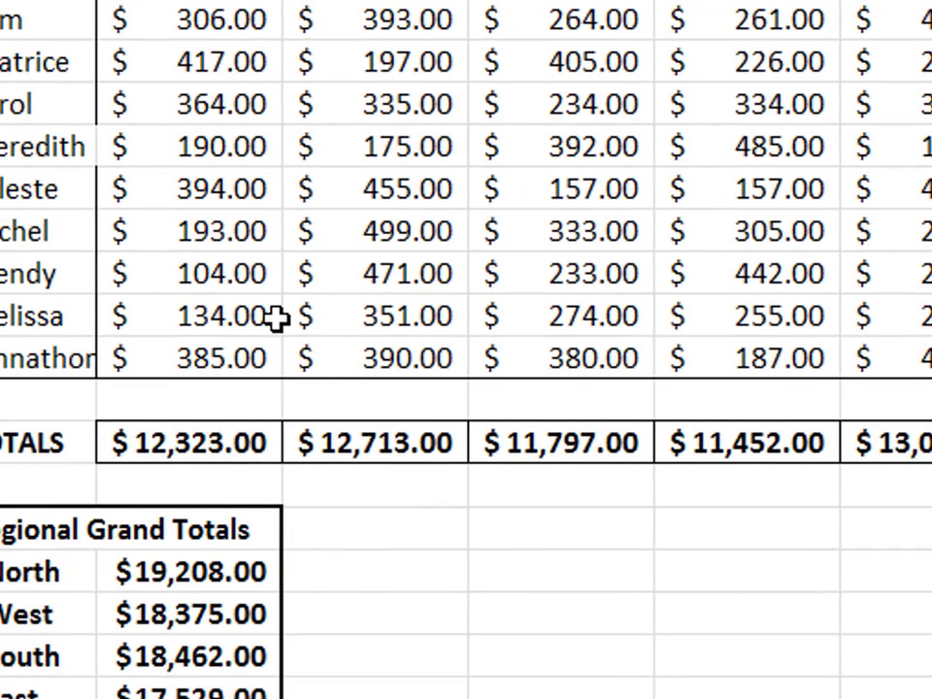
# Step: Name the 8% commission cell J2 Rate
pyautogui.scroll(1, 278, 318)
pyautogui.click(549, 573)
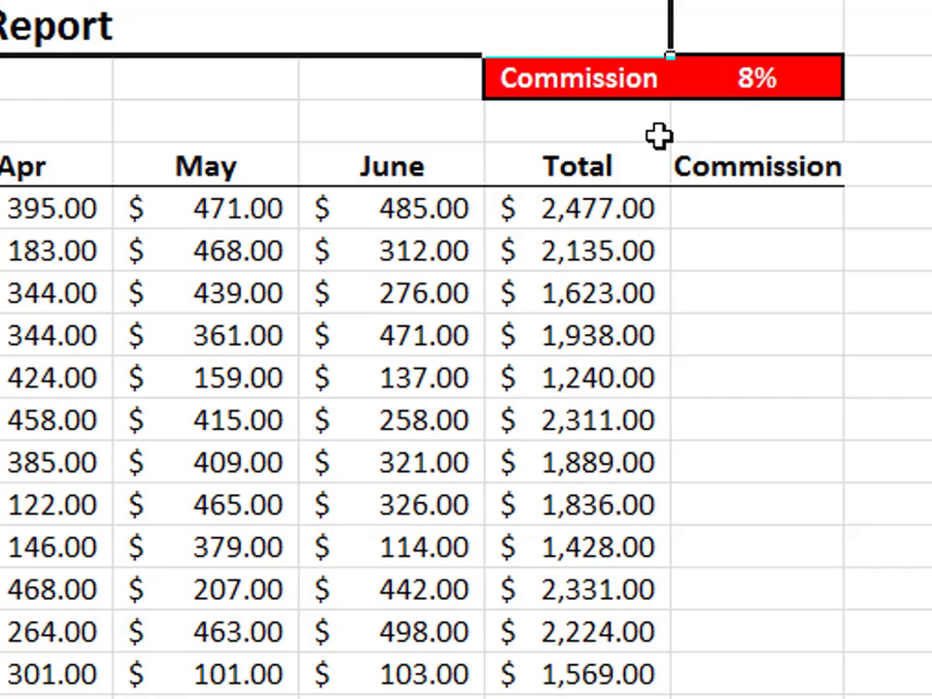
pyautogui.click(626, 82)
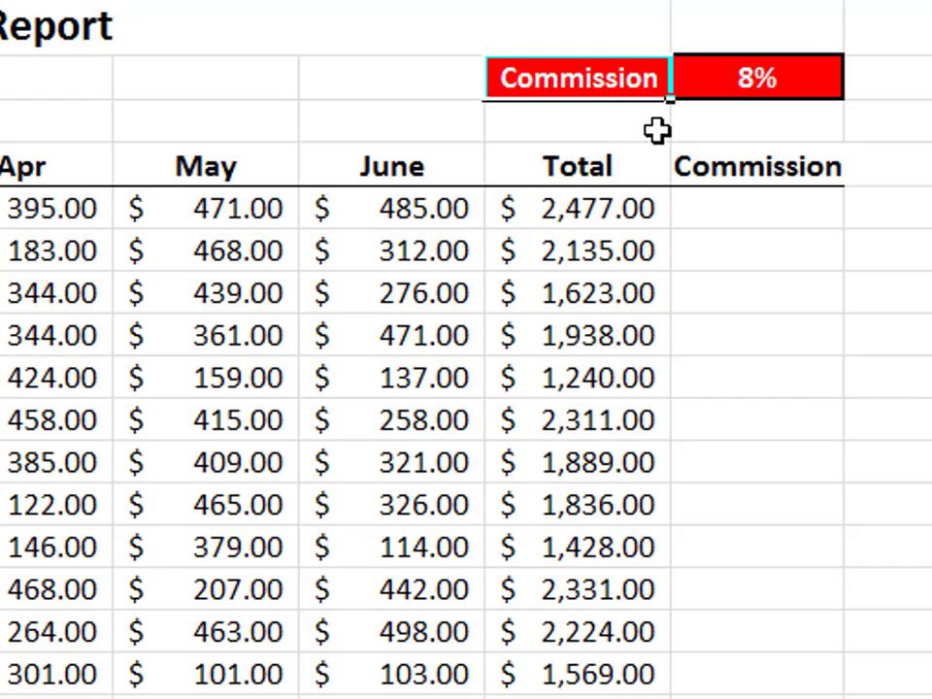
pyautogui.moveTo(743, 160); pyautogui.dragTo(787, 694)
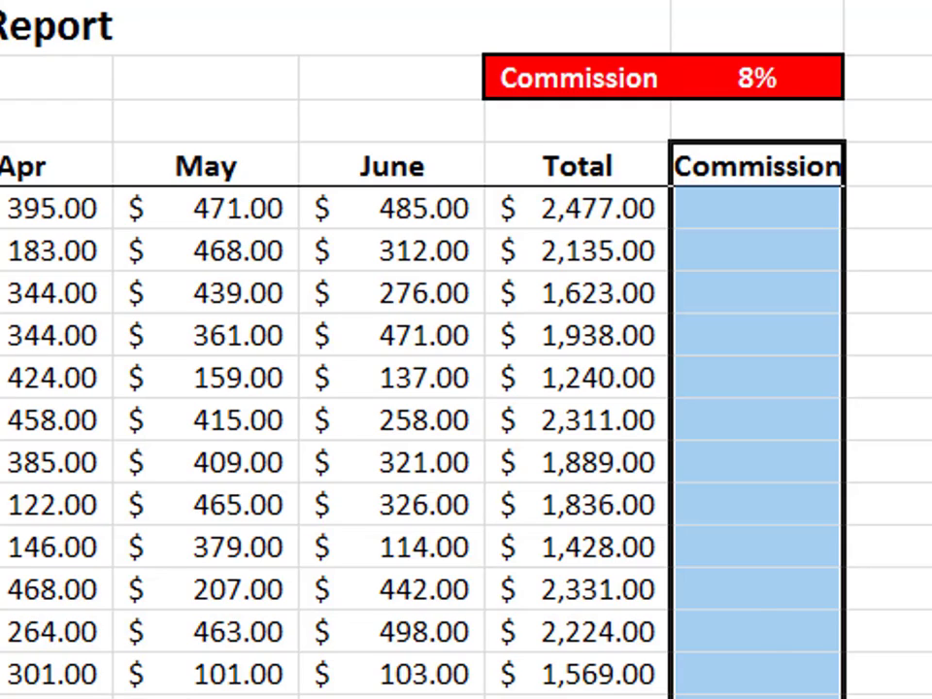
pyautogui.click(744, 77)
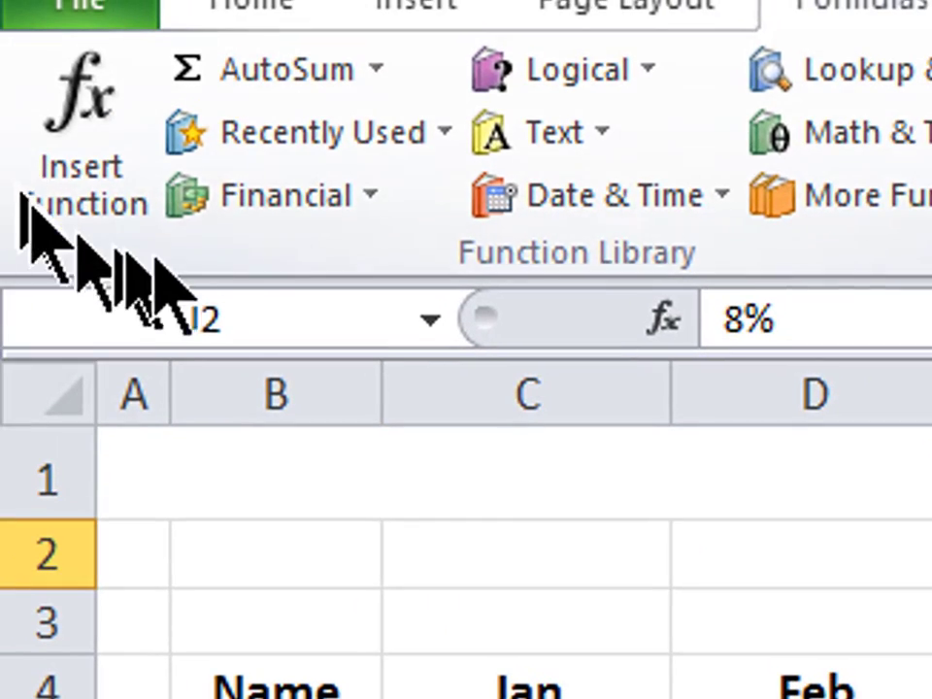
pyautogui.click(292, 305)
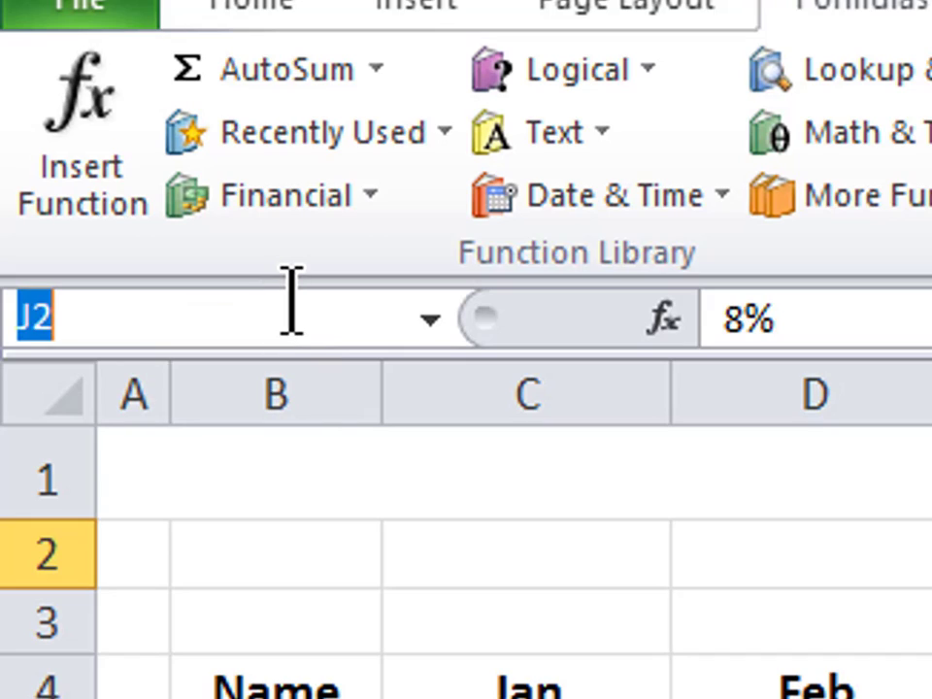
pyautogui.write('Rate')
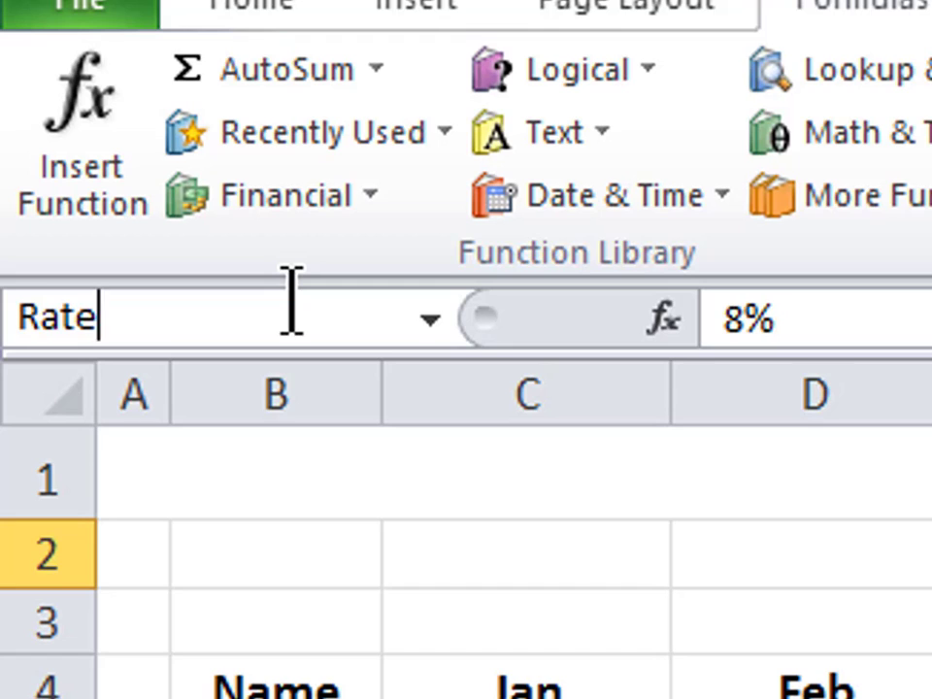
pyautogui.press('Return')
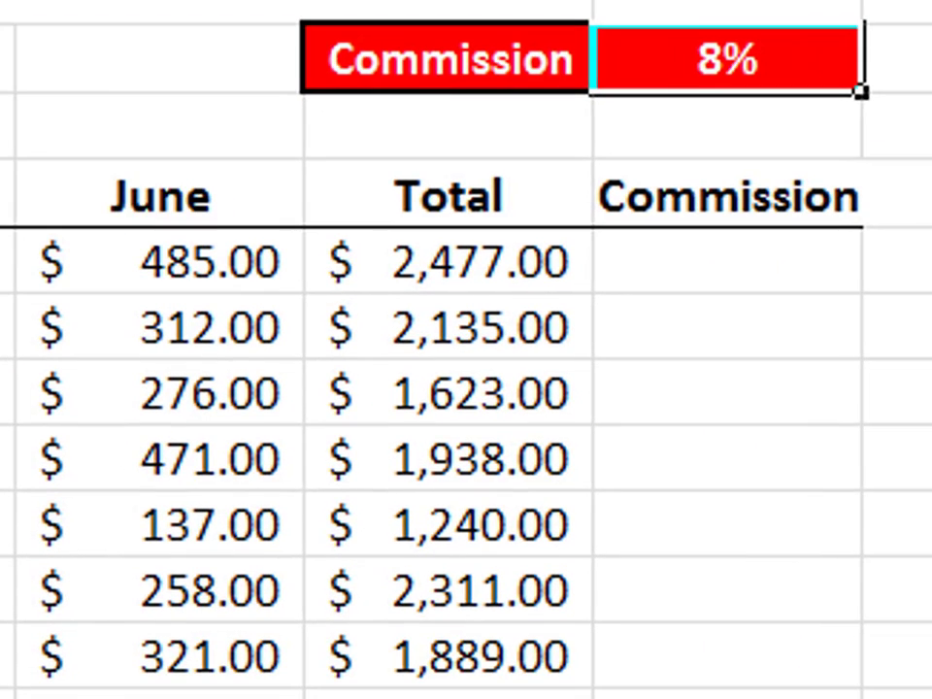
# Step: Enter the formula =I5*Rate in the first cell of the Commission column and fill it down the column
pyautogui.click(719, 270)
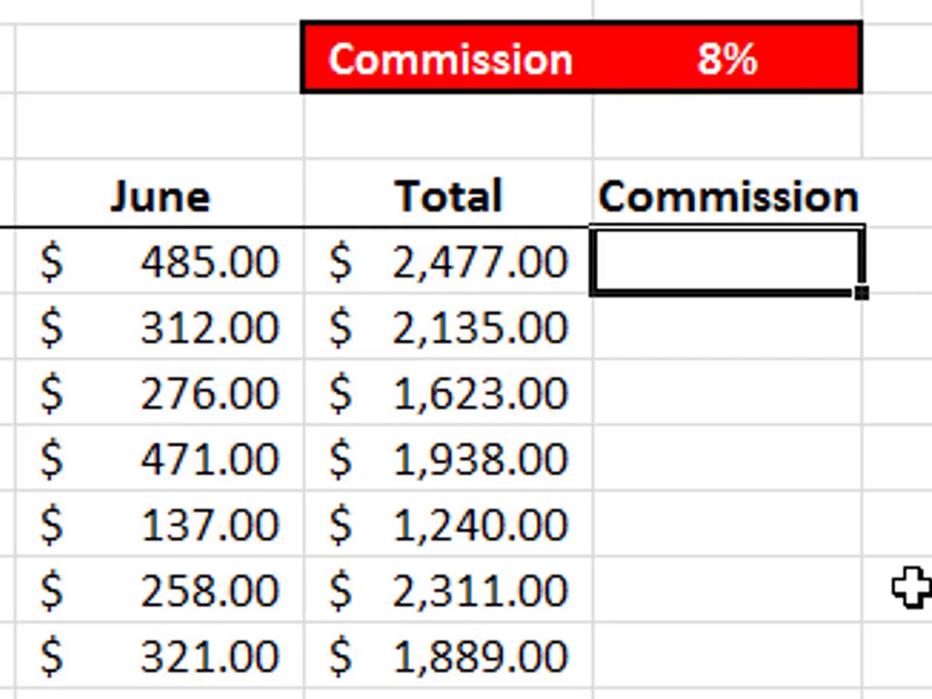
pyautogui.write('=')
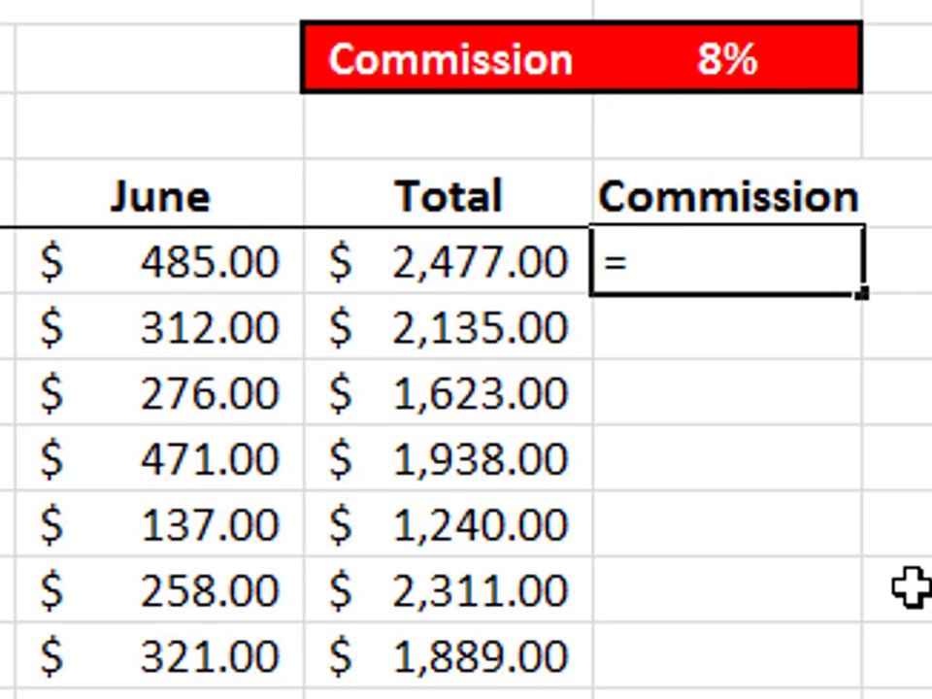
pyautogui.press('Left')
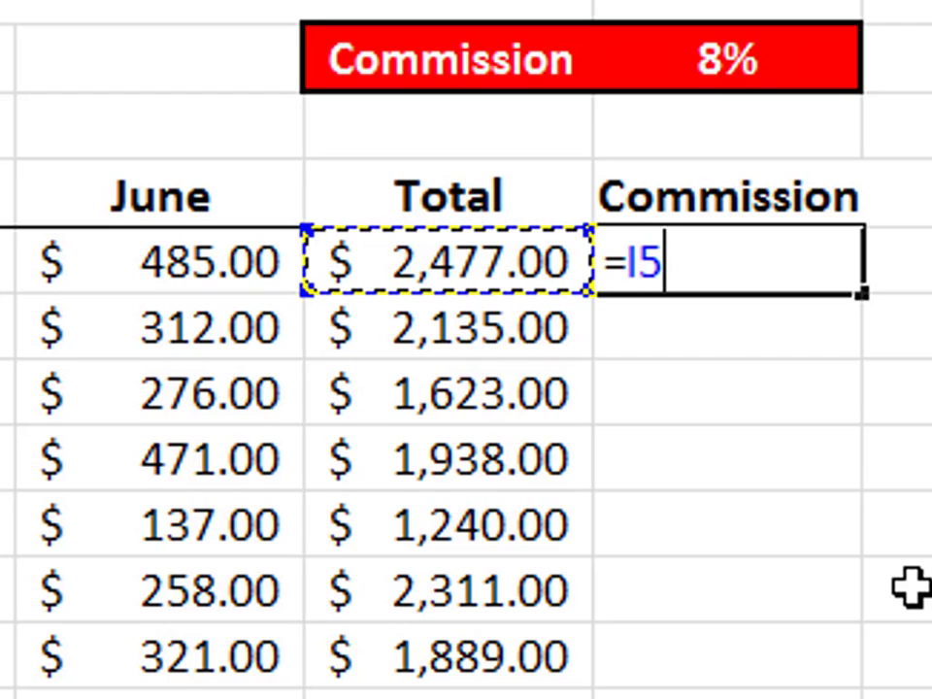
pyautogui.write('*')
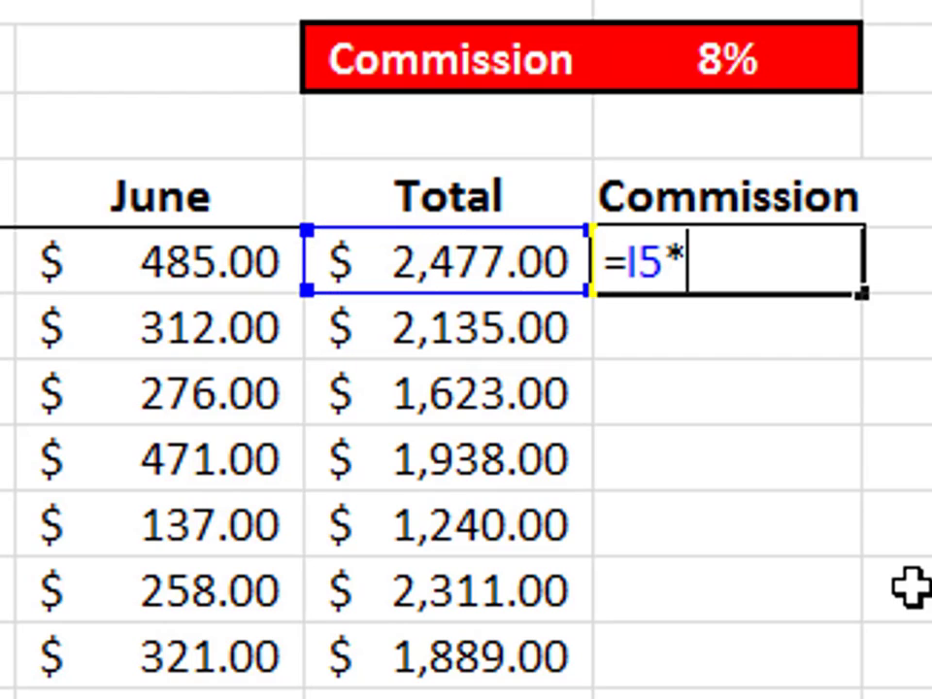
pyautogui.write('Rate')
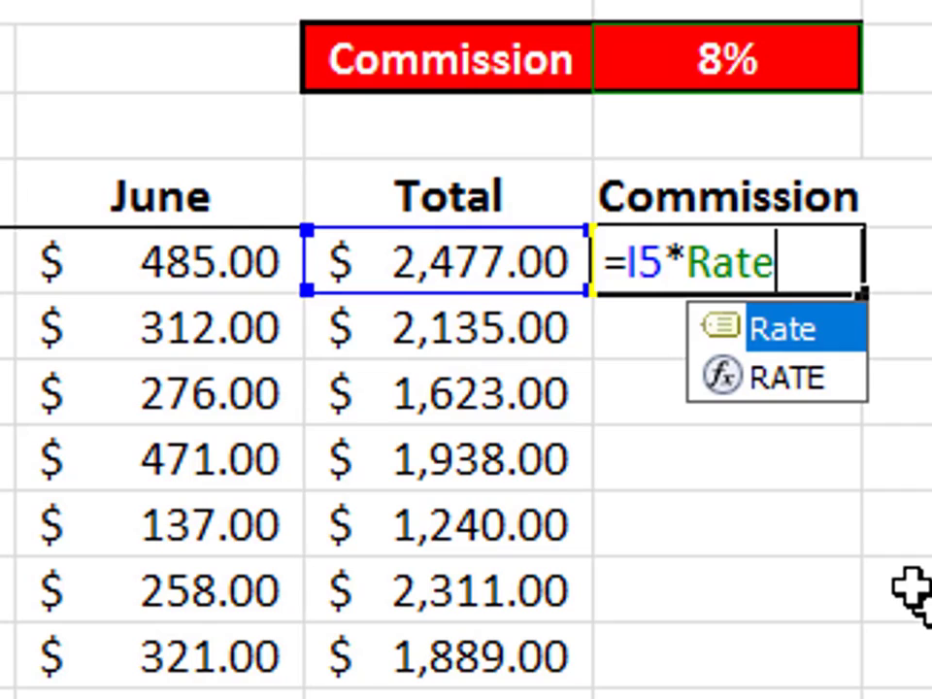
pyautogui.press('Return')
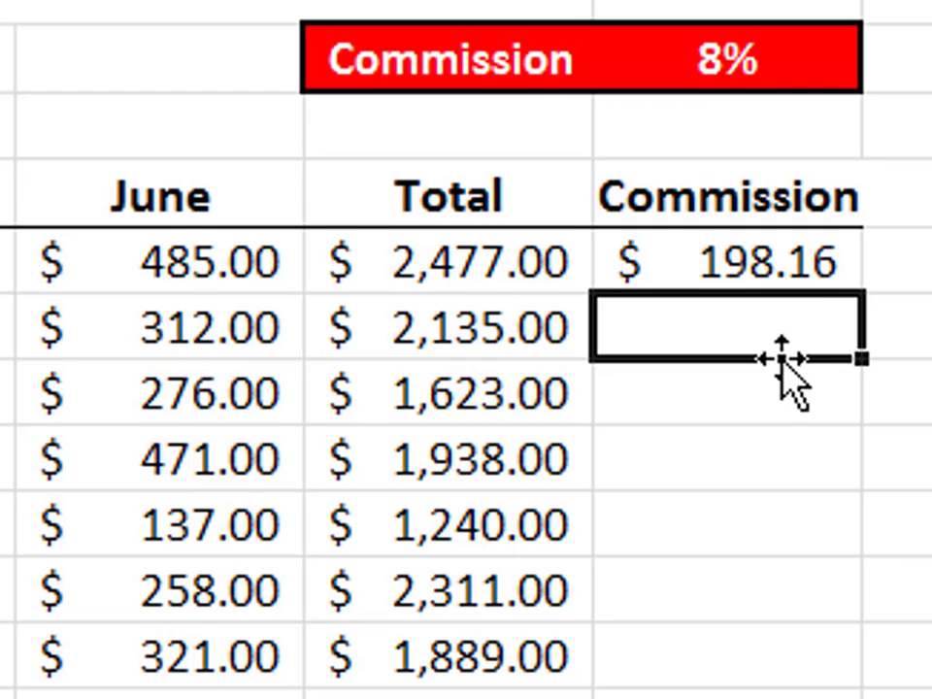
pyautogui.click(816, 253)
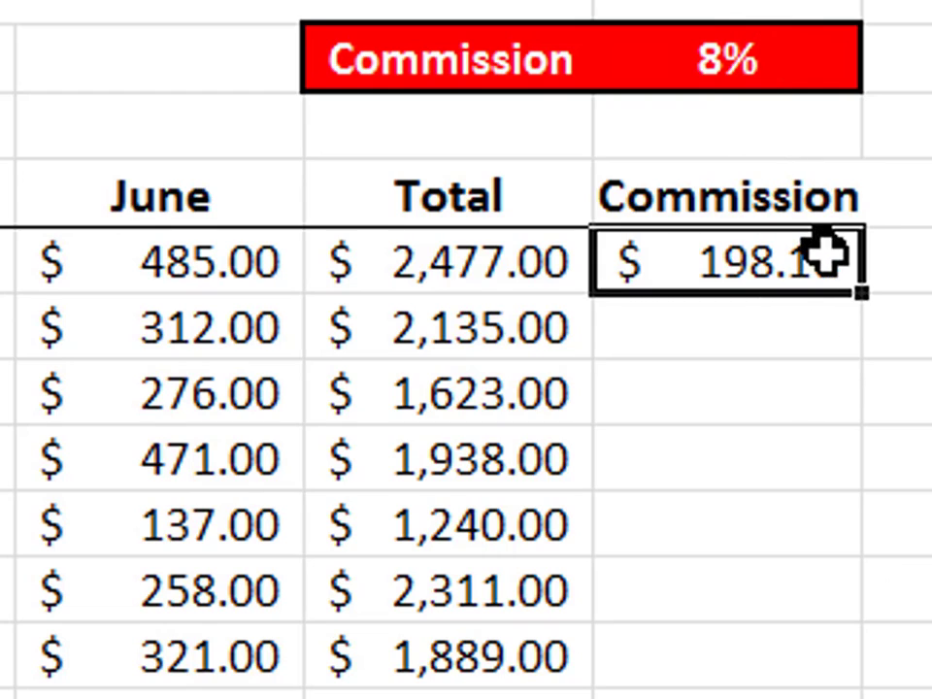
pyautogui.doubleClick(862, 296)
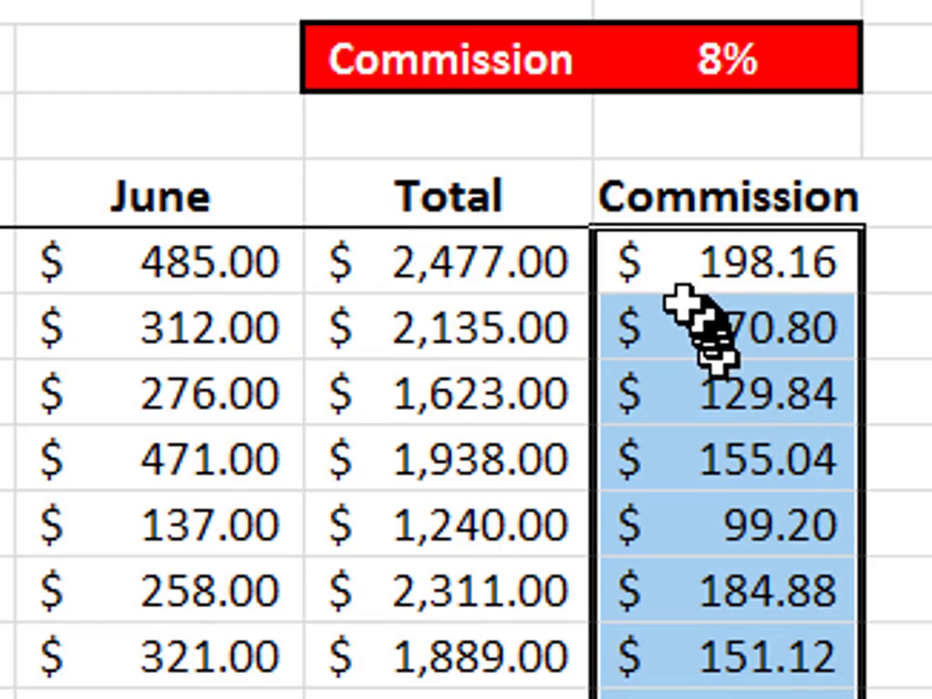
# Step: Inspect the copied formula in Commission cell J12 and the cells it refers to
pyautogui.moveTo(645, 271); pyautogui.dragTo(641, 698)
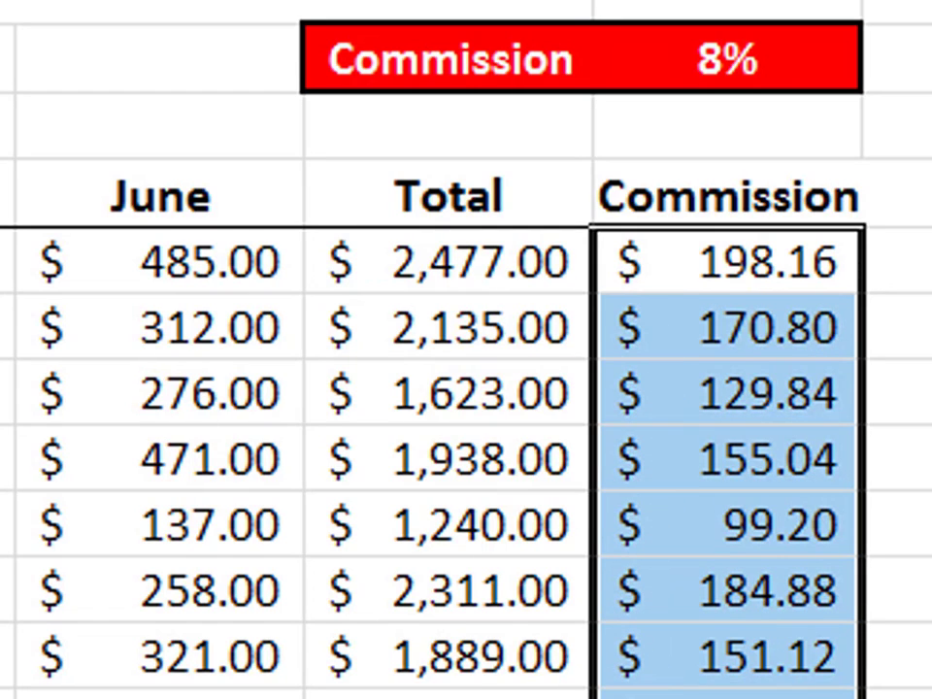
pyautogui.click(680, 696)
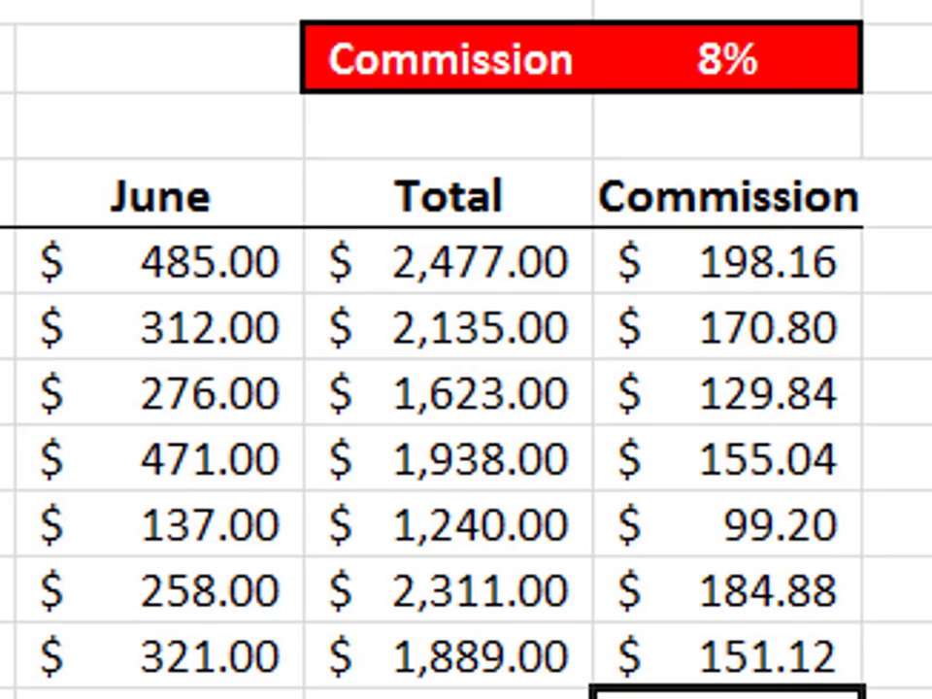
pyautogui.doubleClick(798, 694)
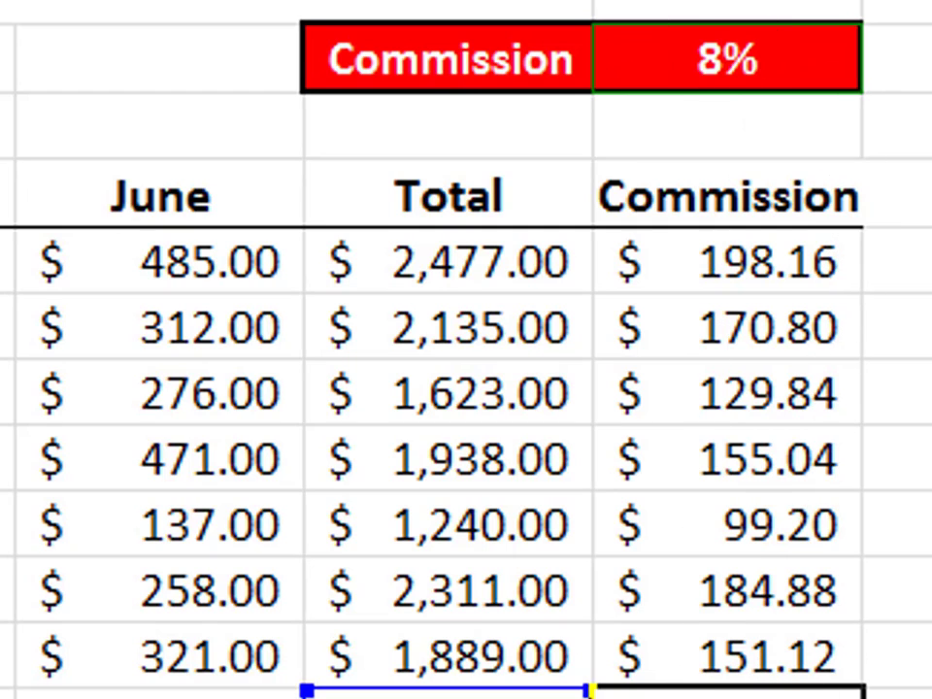
pyautogui.press('Return')
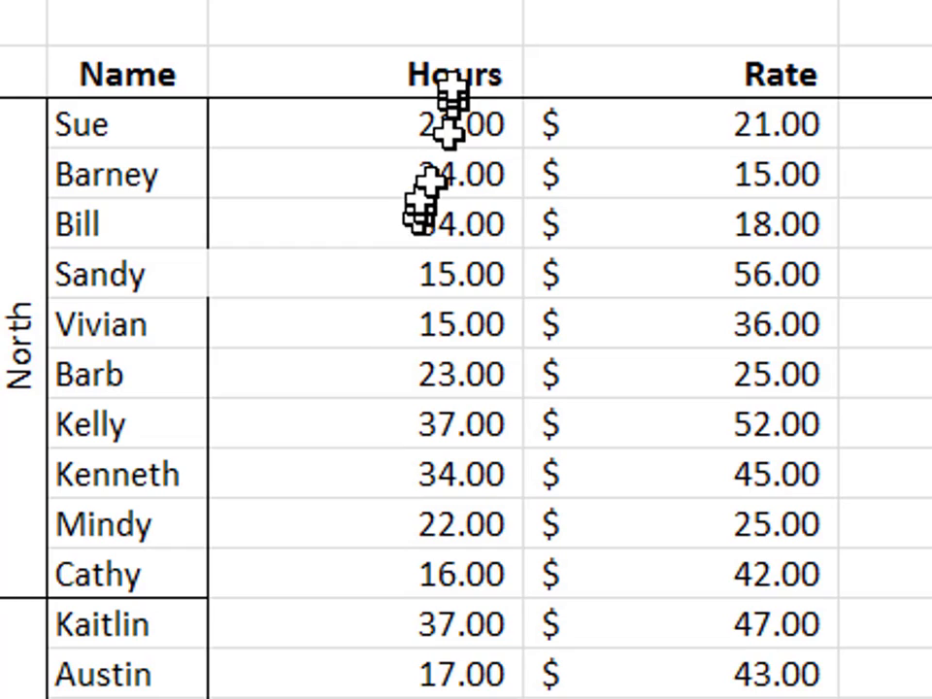
# Step: On the Payroll Report sheet, name the range of hours values C5:C44 Huors
pyautogui.moveTo(450, 78); pyautogui.dragTo(456, 684)
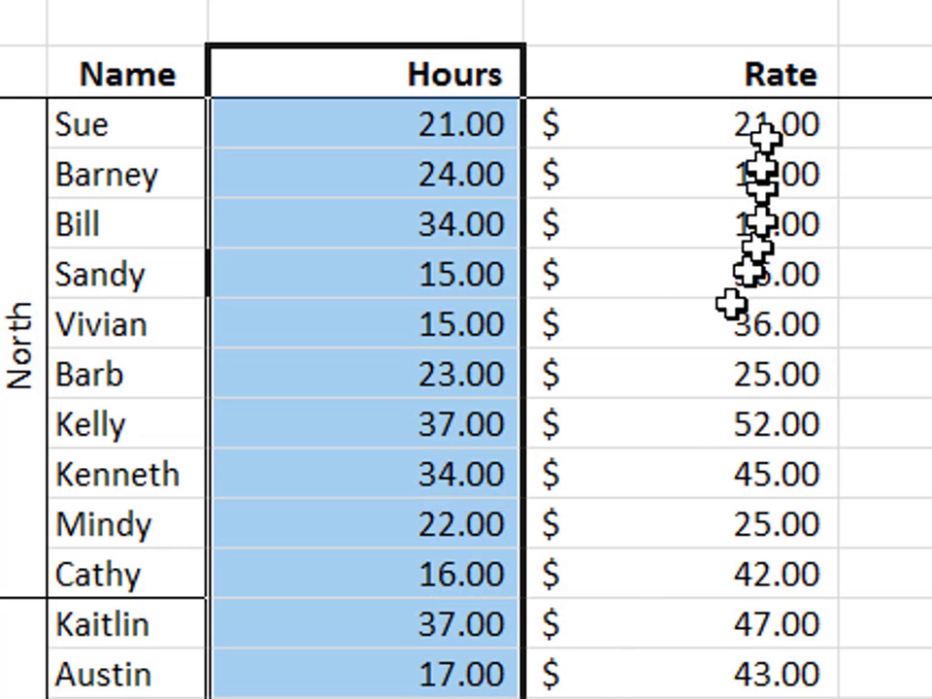
pyautogui.moveTo(730, 73); pyautogui.dragTo(685, 694)
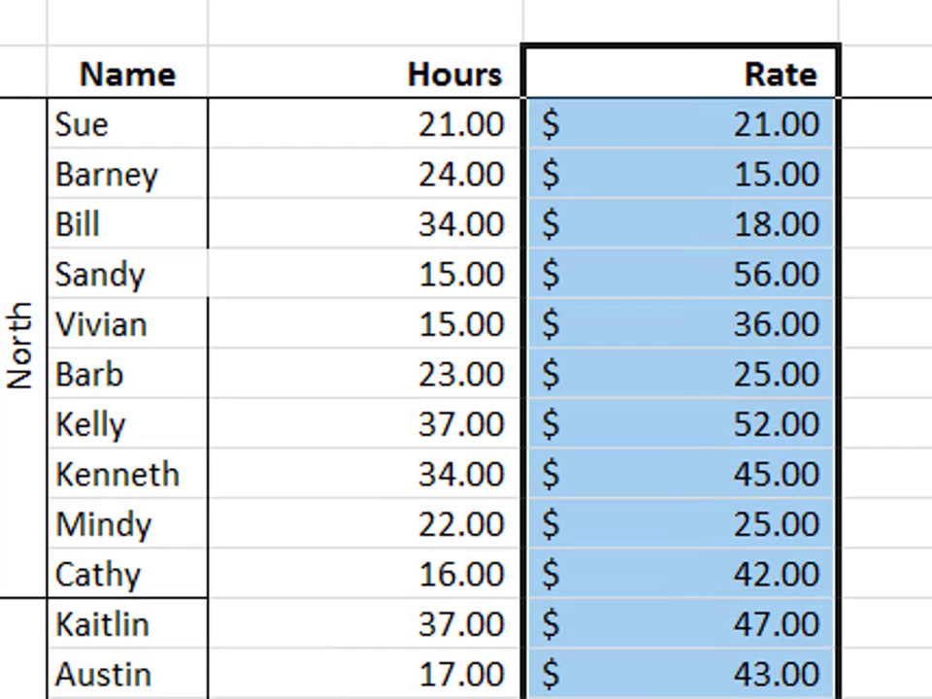
pyautogui.click(373, 72)
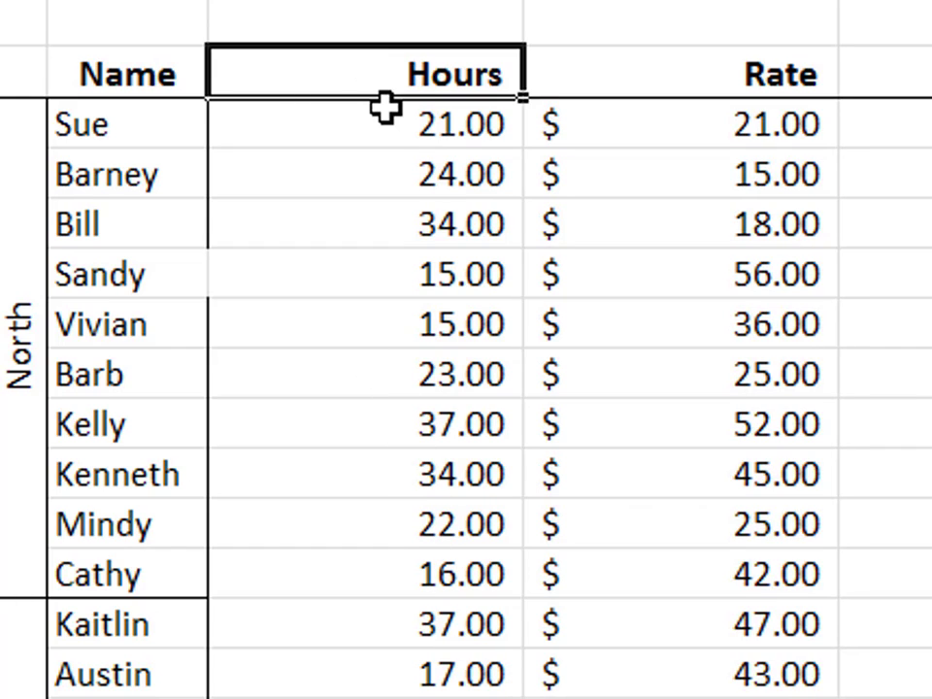
pyautogui.moveTo(385, 114); pyautogui.dragTo(354, 2)
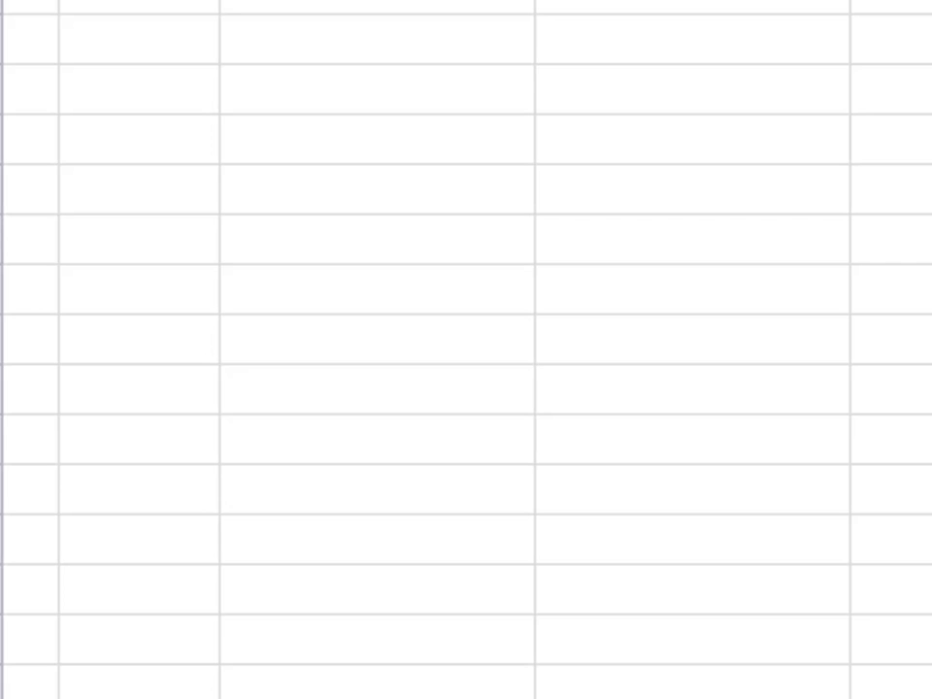
pyautogui.moveTo(354, 2); pyautogui.dragTo(370, 467)
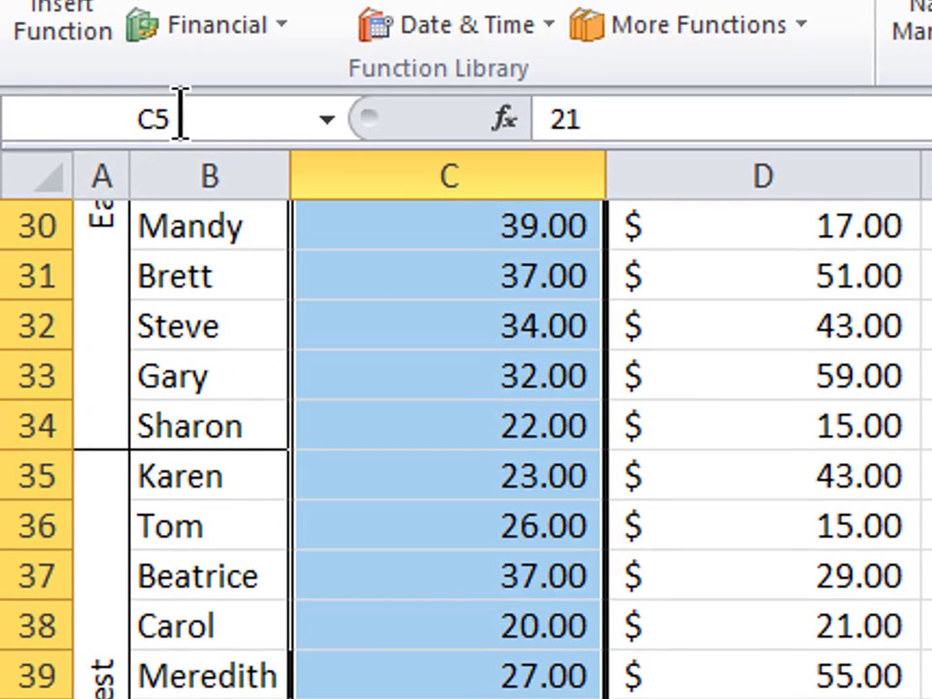
pyautogui.click(178, 118)
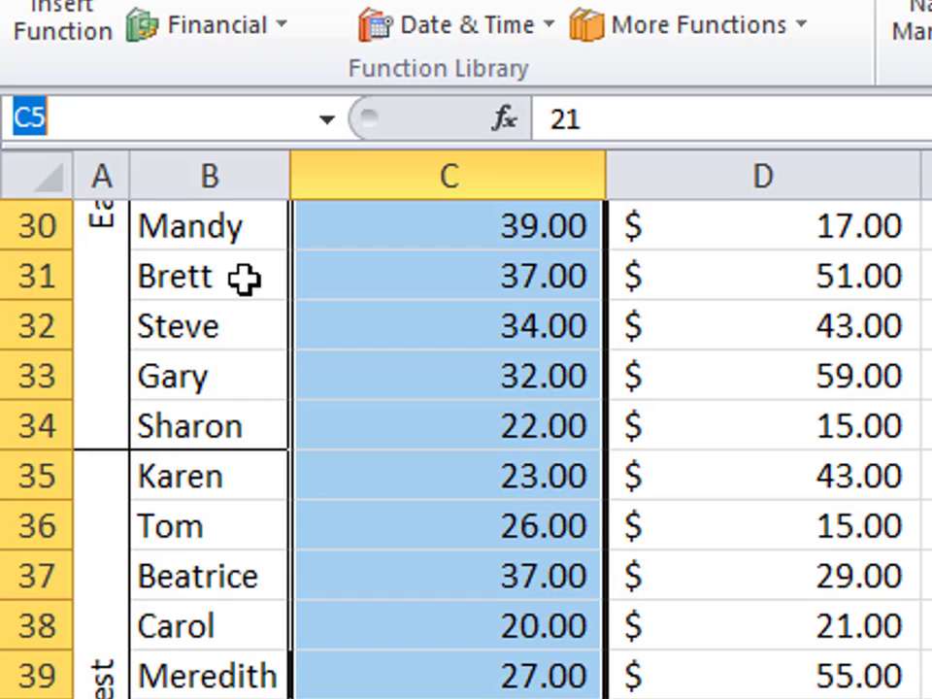
pyautogui.write('Huors')
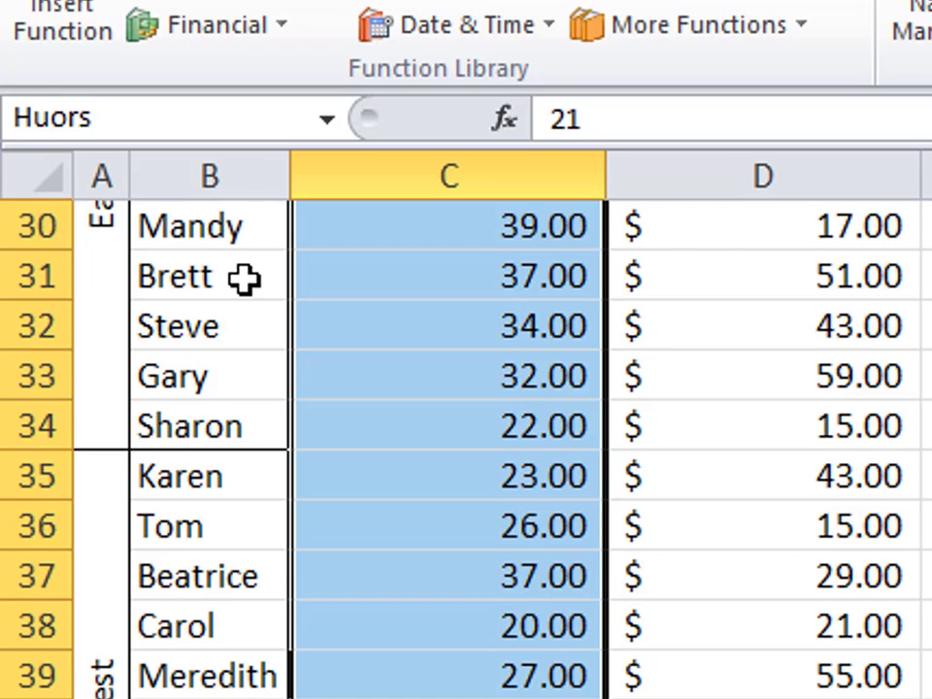
pyautogui.press('Return')
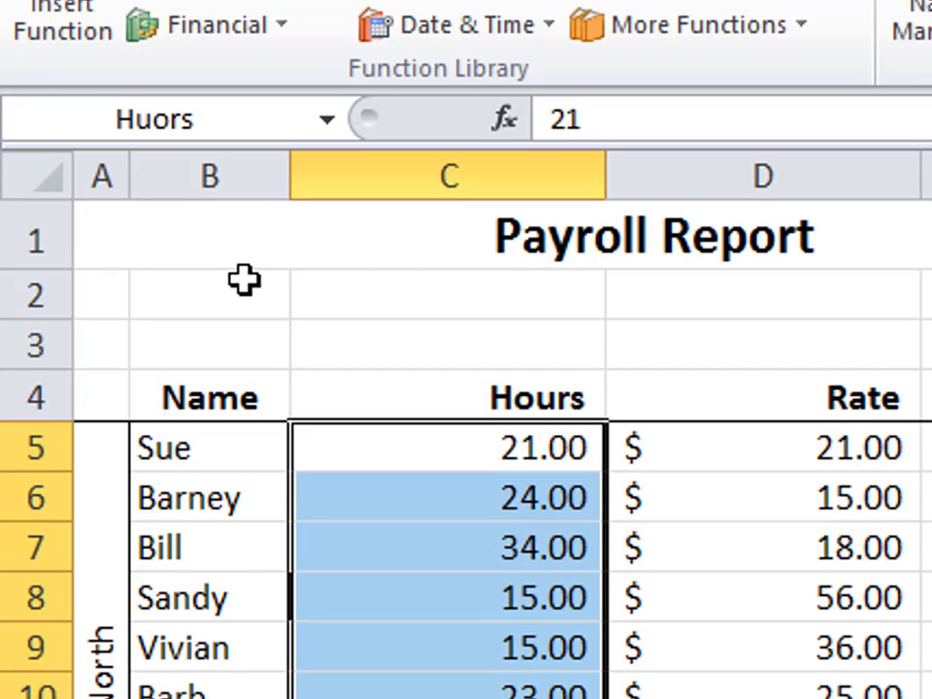
# Step: Enter the formula =sum(Hours) in cell C46 below the hours and open the list of defined names
pyautogui.scroll(-11, 29, 347)
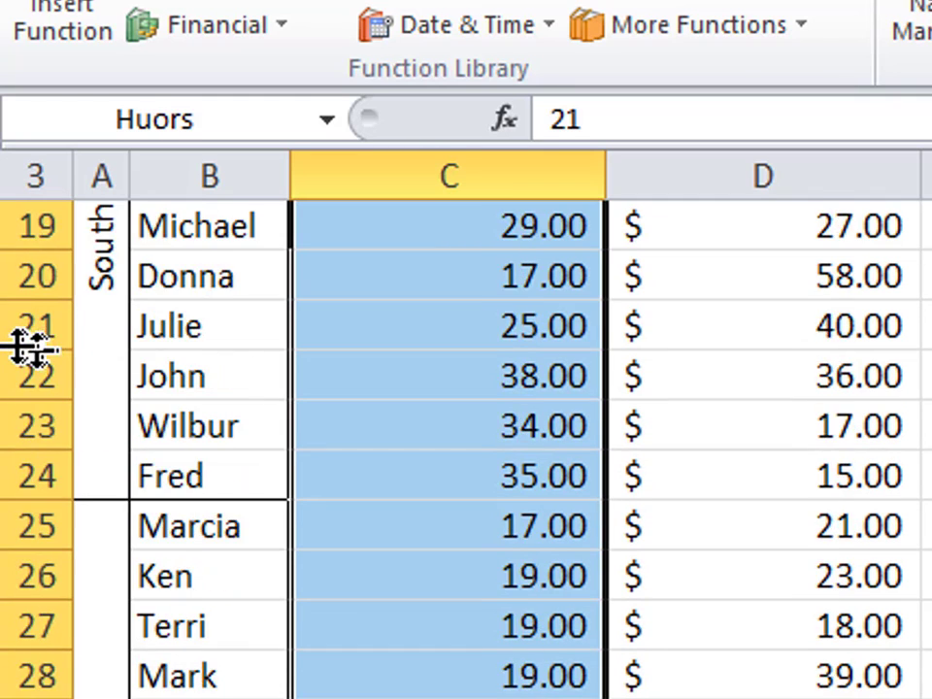
pyautogui.scroll(-1, 5, 456)
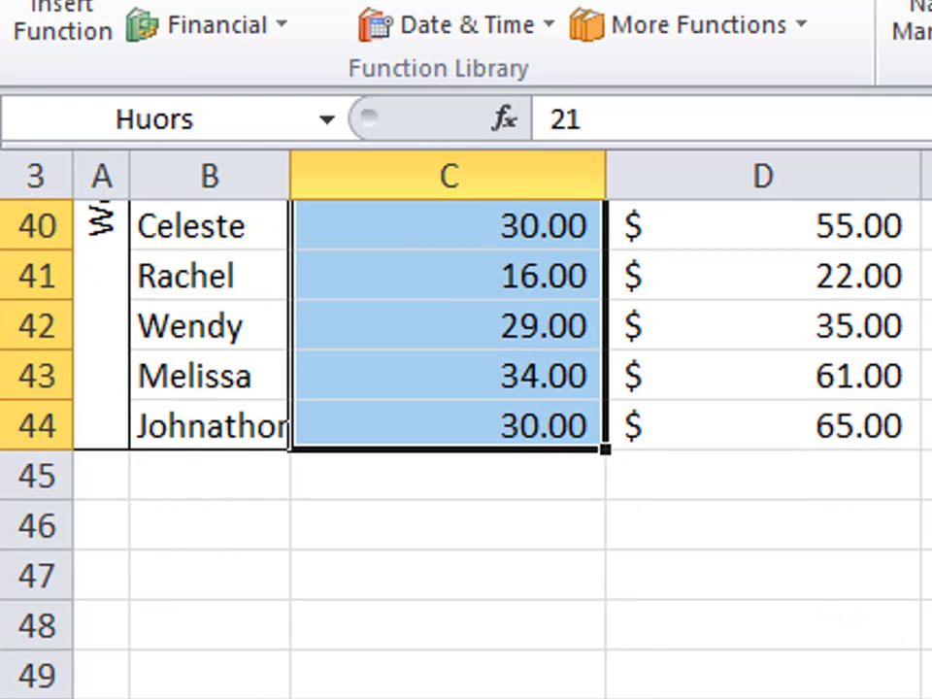
pyautogui.click(437, 537)
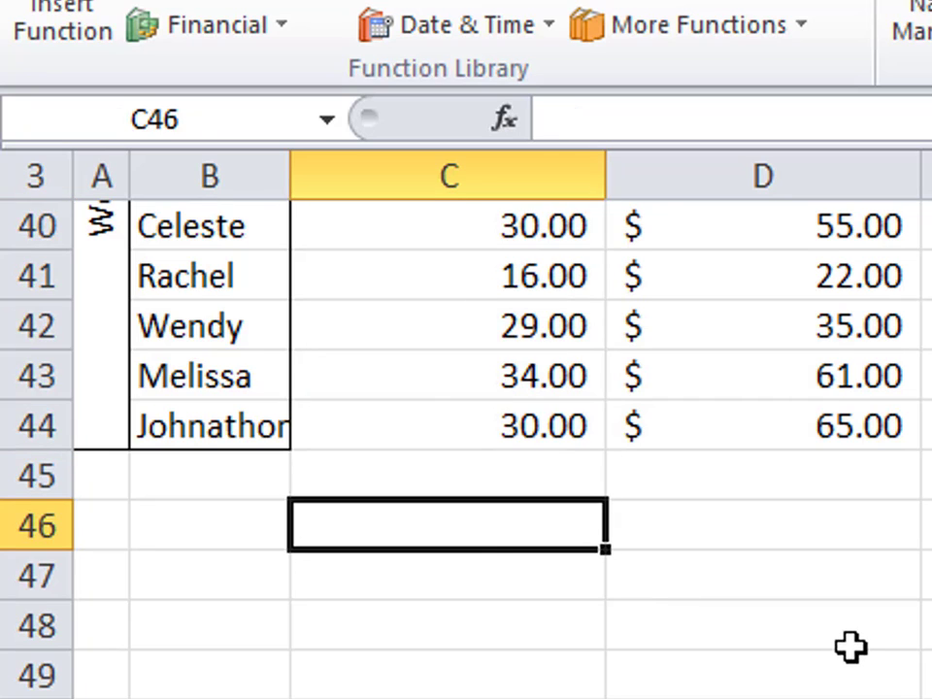
pyautogui.write('=sum(Hours)')
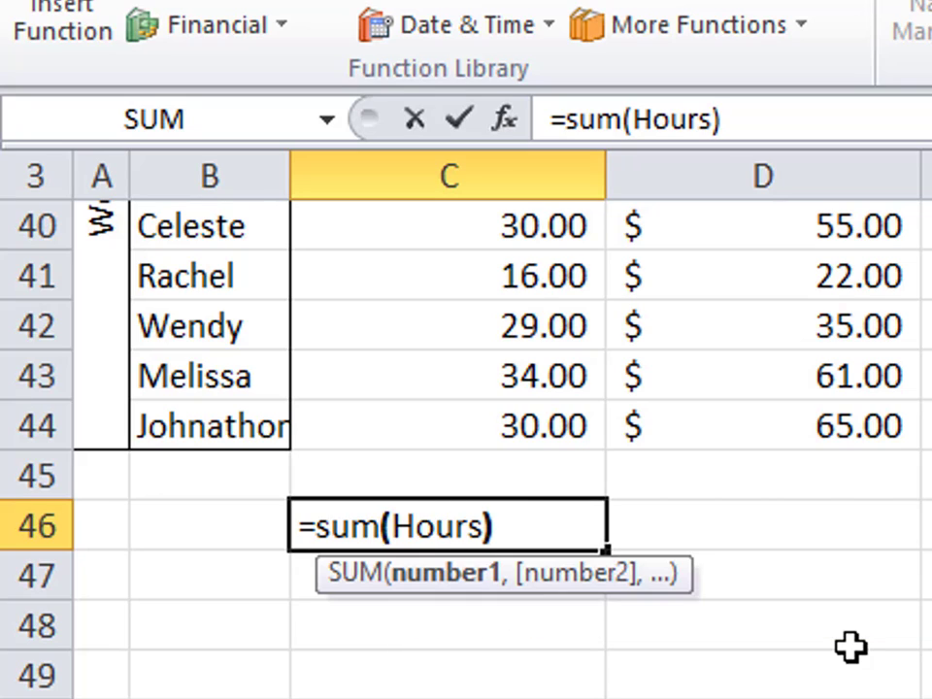
pyautogui.press('Return')
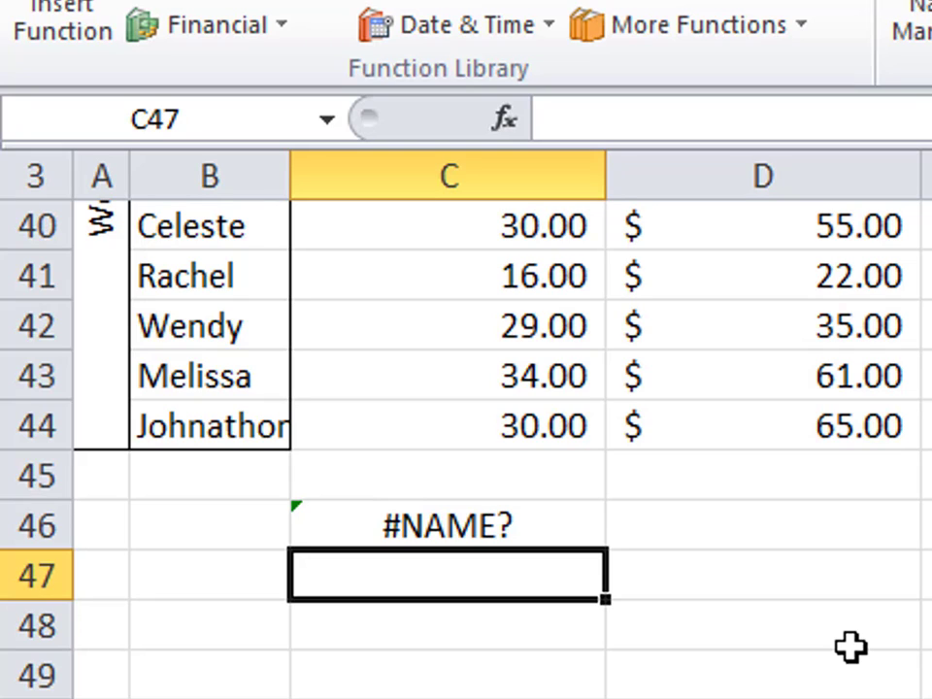
pyautogui.click(327, 121)
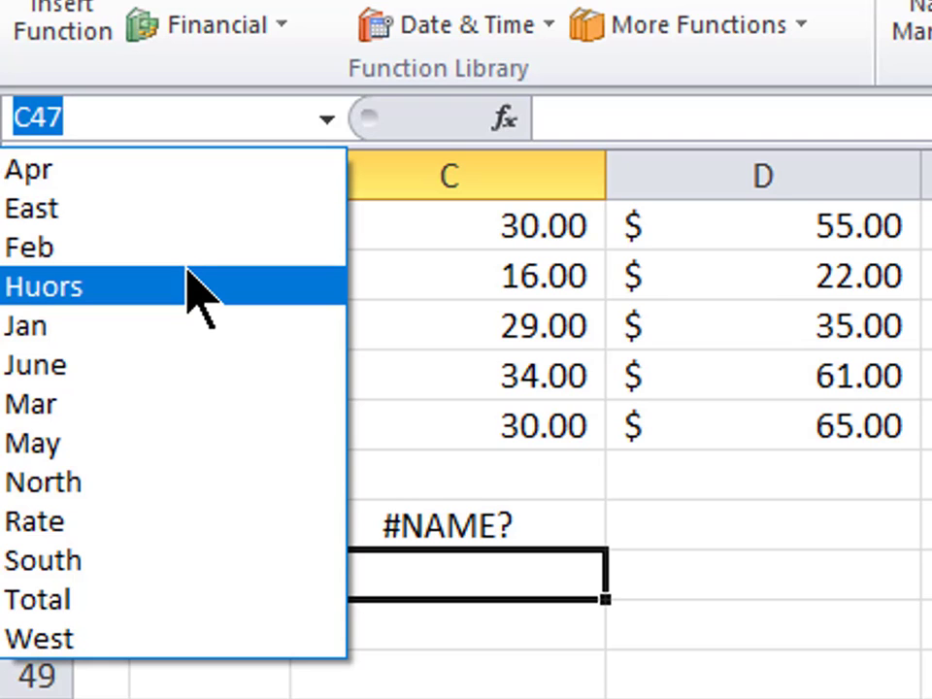
# Step: Rename the defined name Huors to Hours, keeping its reference to the Payroll hours range, and check the sum below the hours
pyautogui.click(524, 216)
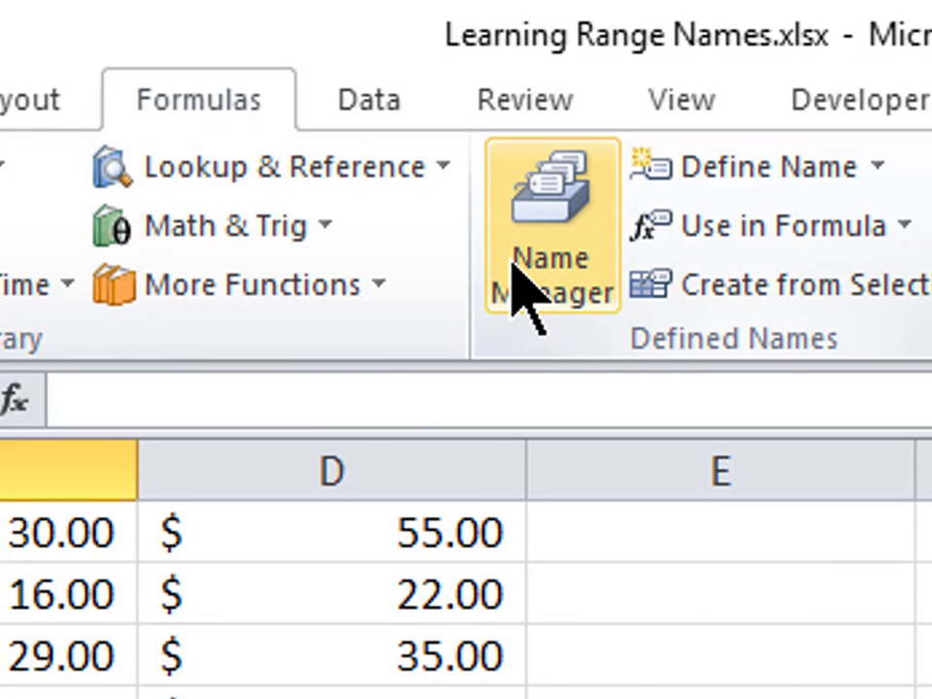
pyautogui.click(516, 261)
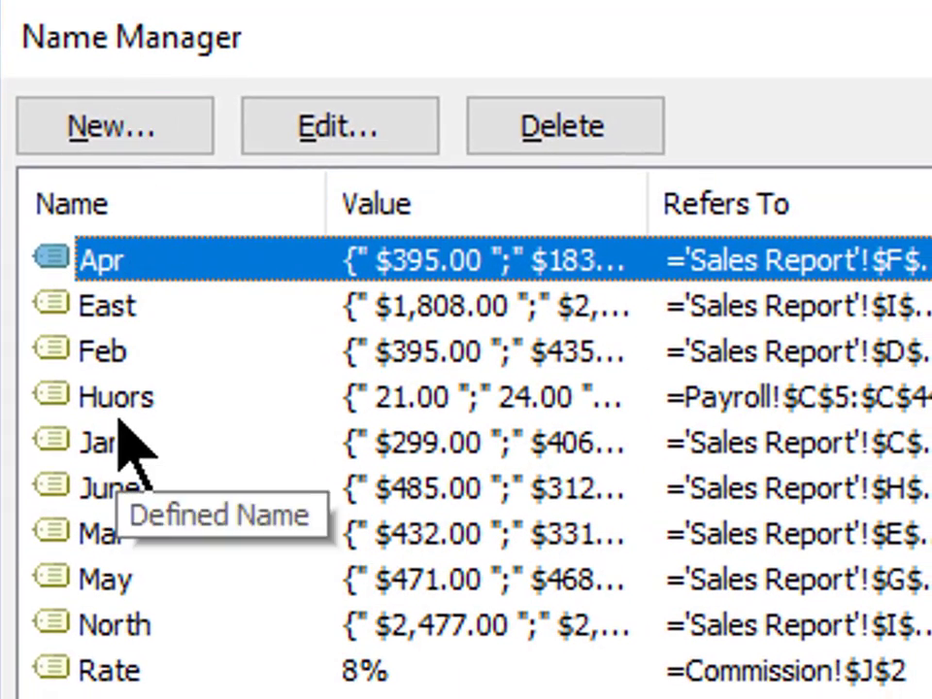
pyautogui.click(146, 400)
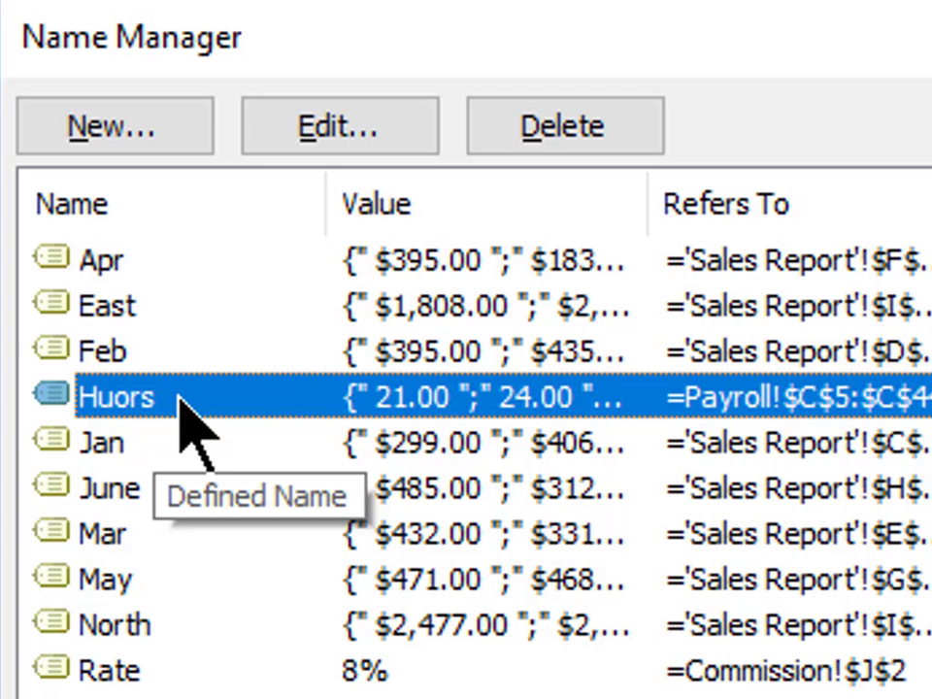
pyautogui.click(357, 125)
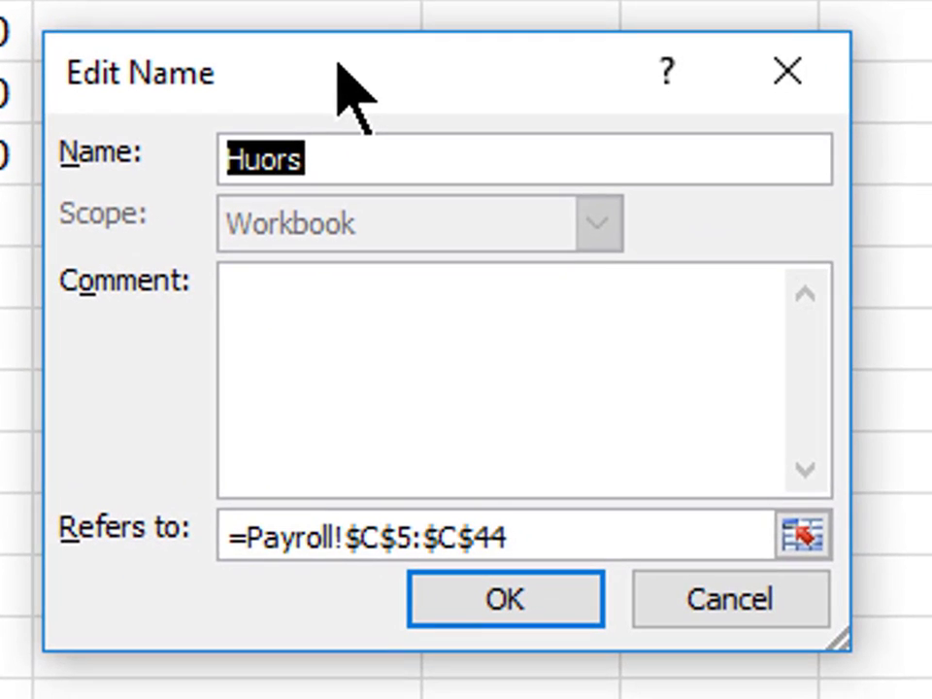
pyautogui.write('Hours')
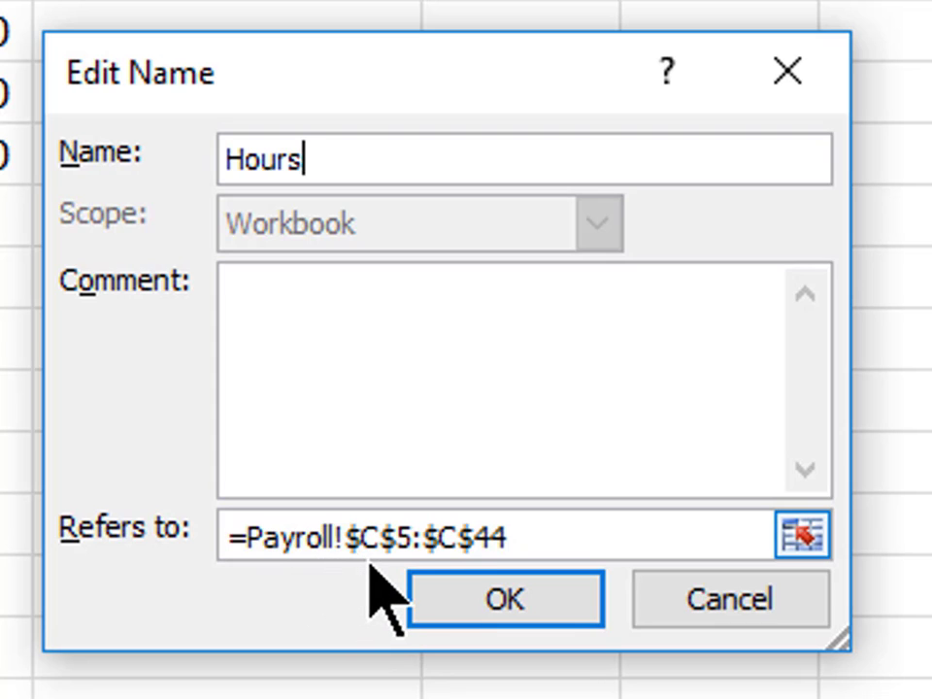
pyautogui.click(515, 603)
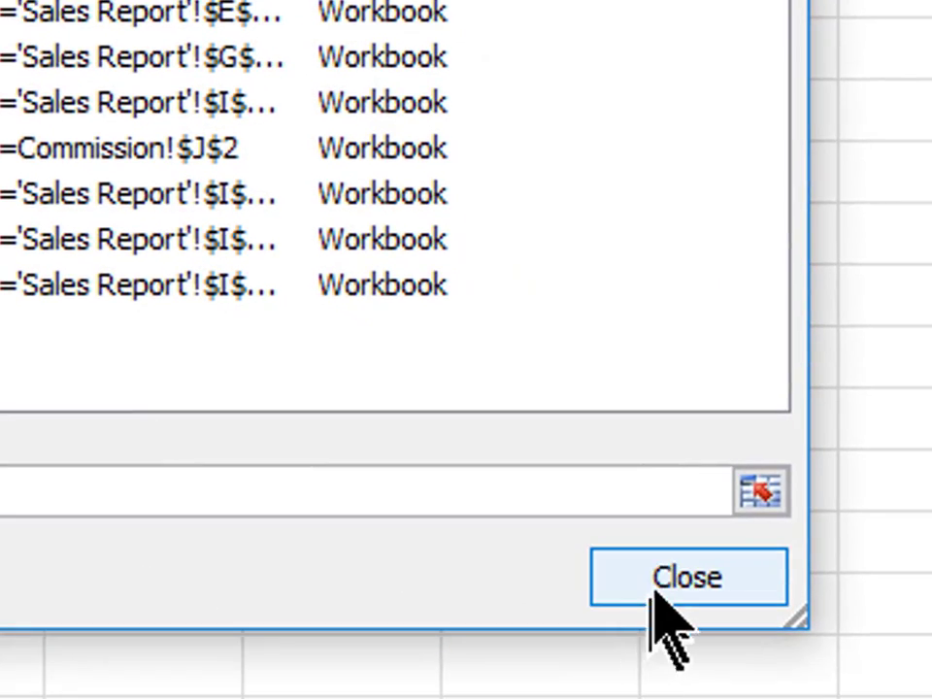
pyautogui.click(668, 595)
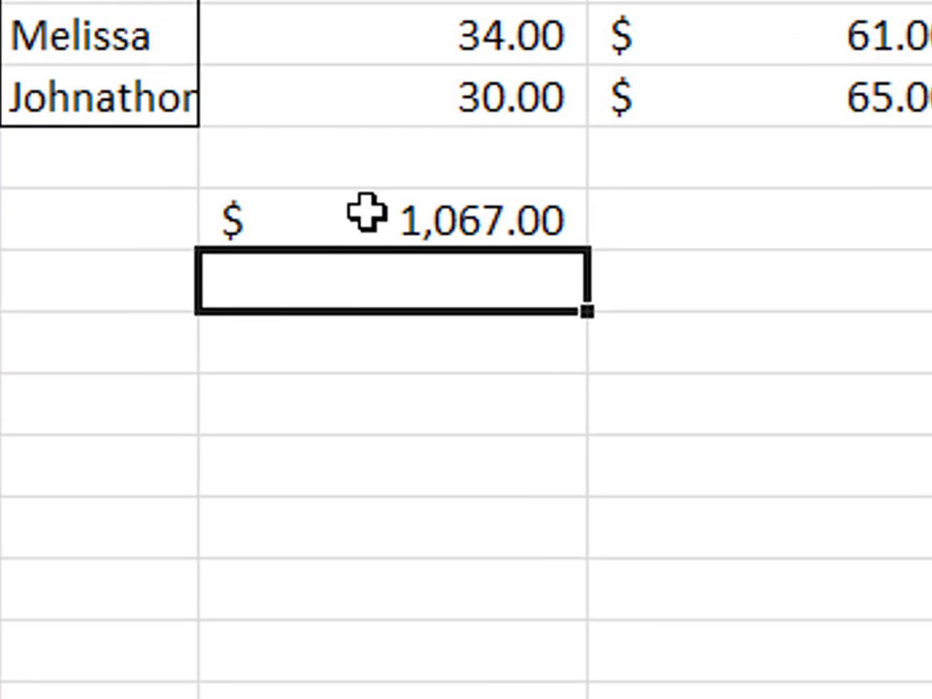
pyautogui.click(366, 214)
# Step: Create a named range for the Rate column values on the Payroll Report, taking the name from the header in the top row
pyautogui.scroll(10, 415, 376)
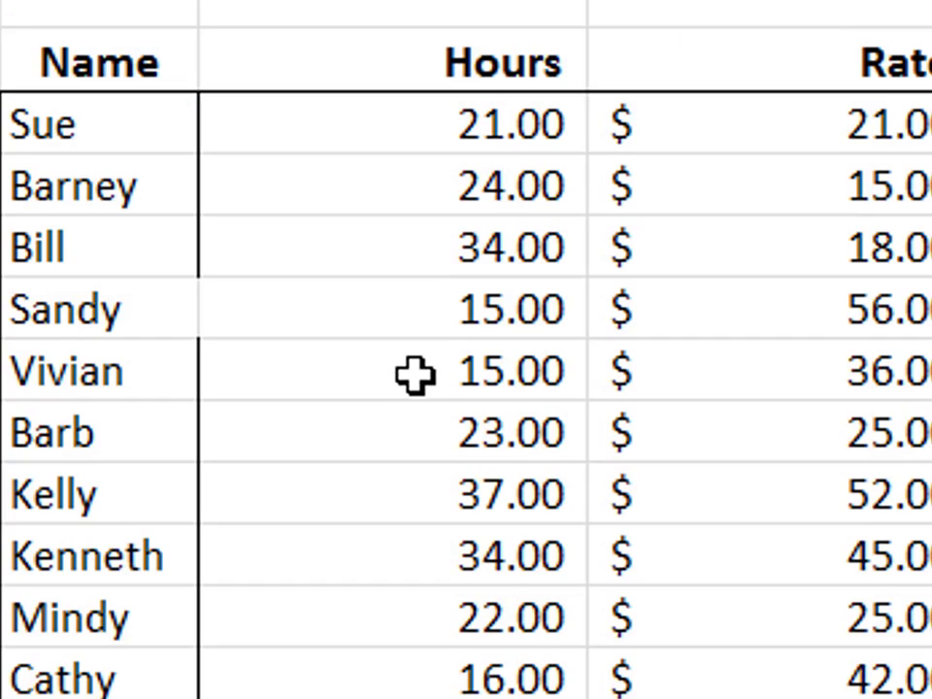
pyautogui.click(753, 48)
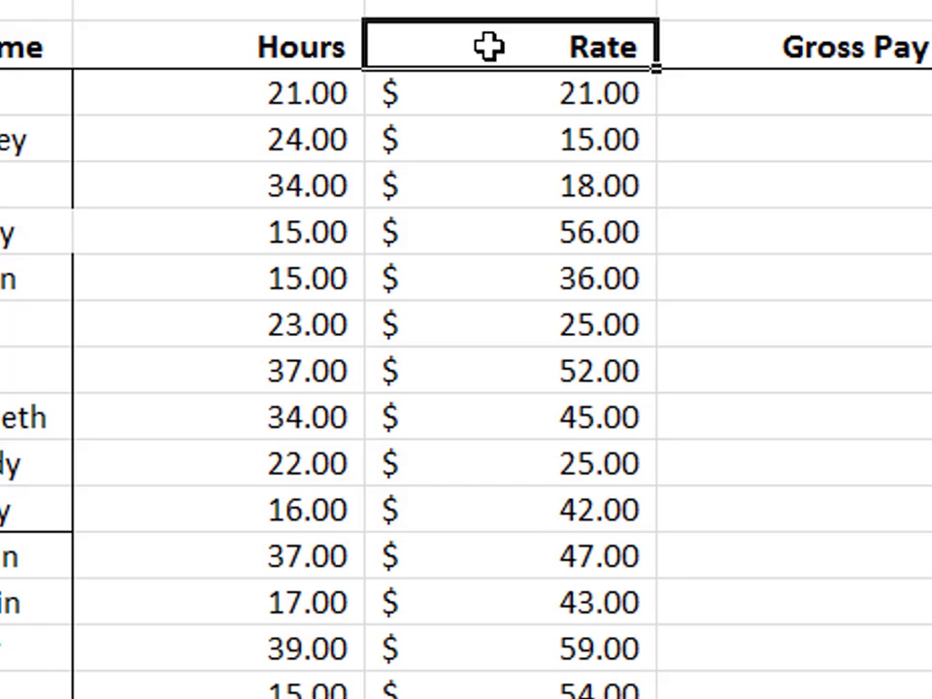
pyautogui.moveTo(489, 46); pyautogui.dragTo(501, 697)
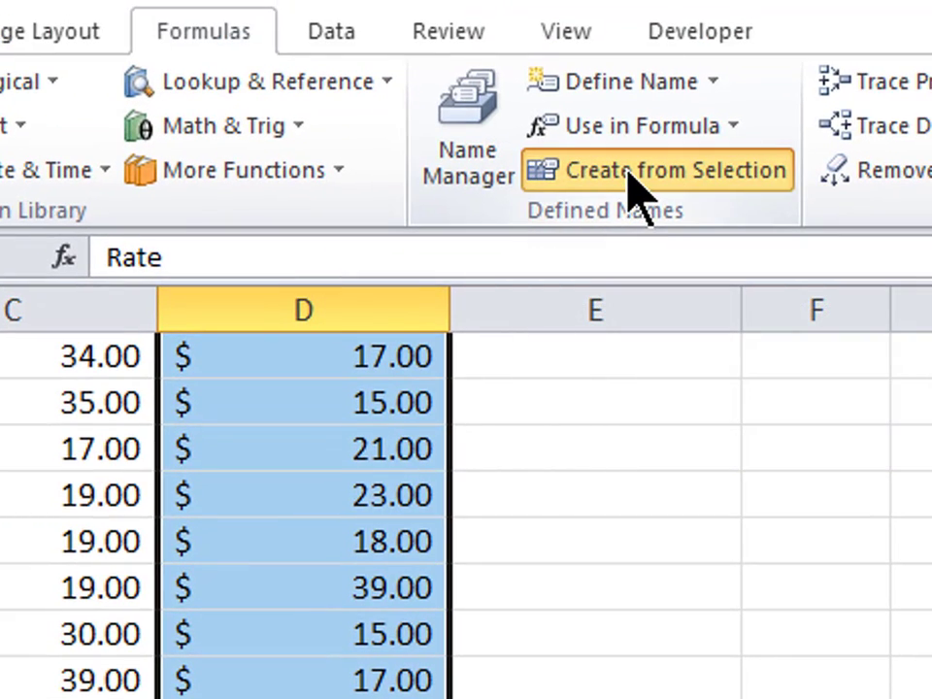
pyautogui.click(631, 173)
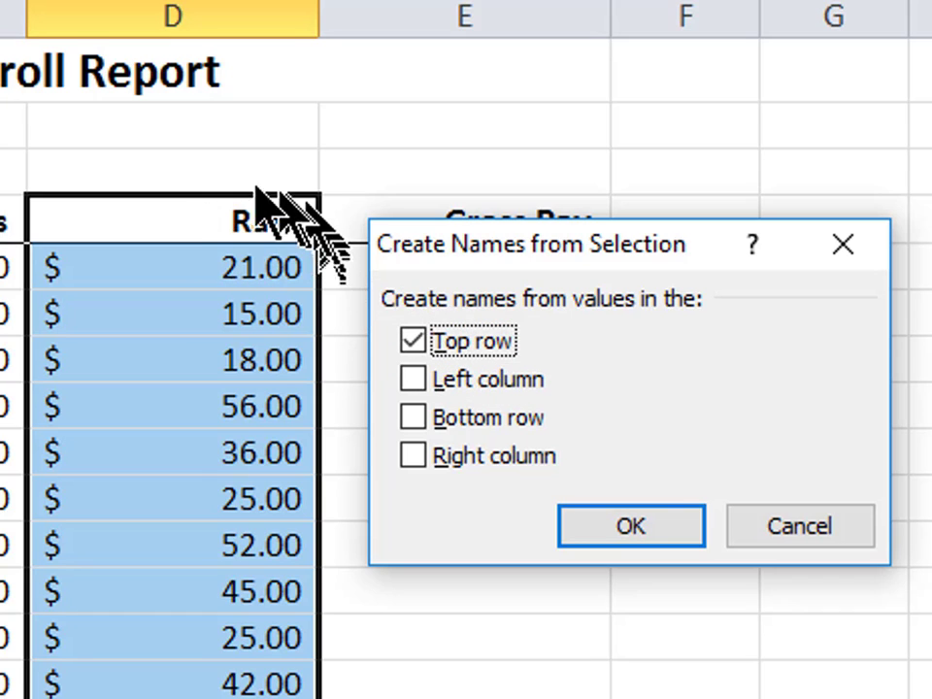
pyautogui.click(609, 527)
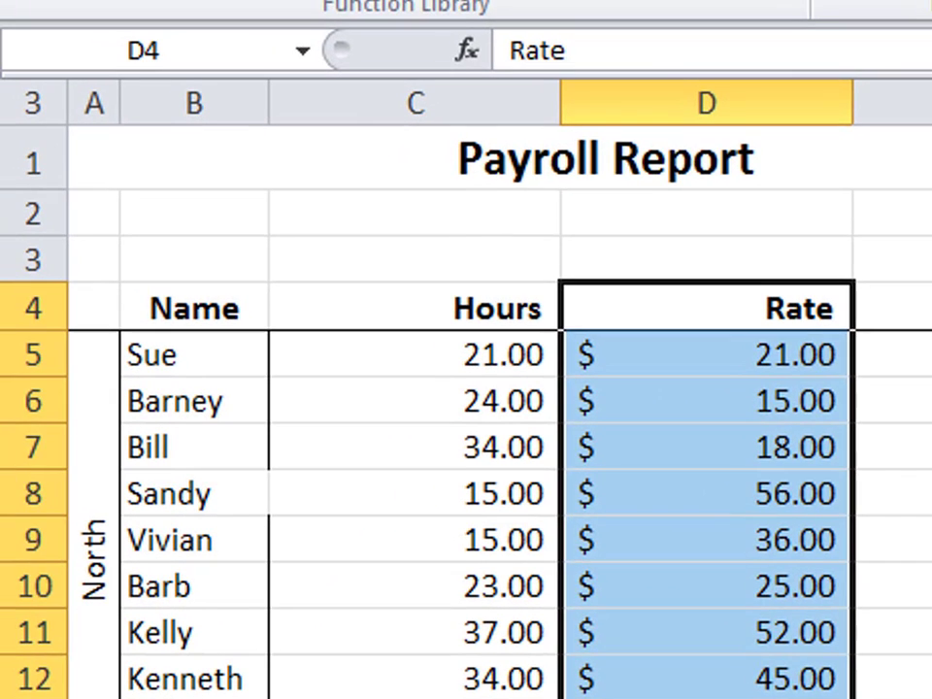
# Step: Select the named range Rate from the list of defined names and examine which cells it covers
pyautogui.click(894, 400)
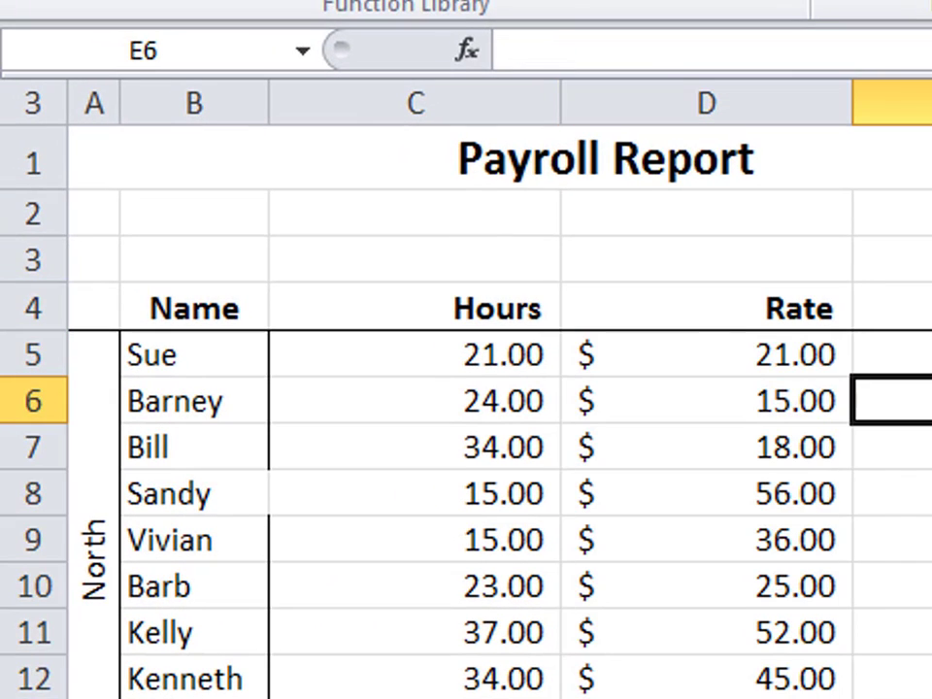
pyautogui.click(302, 51)
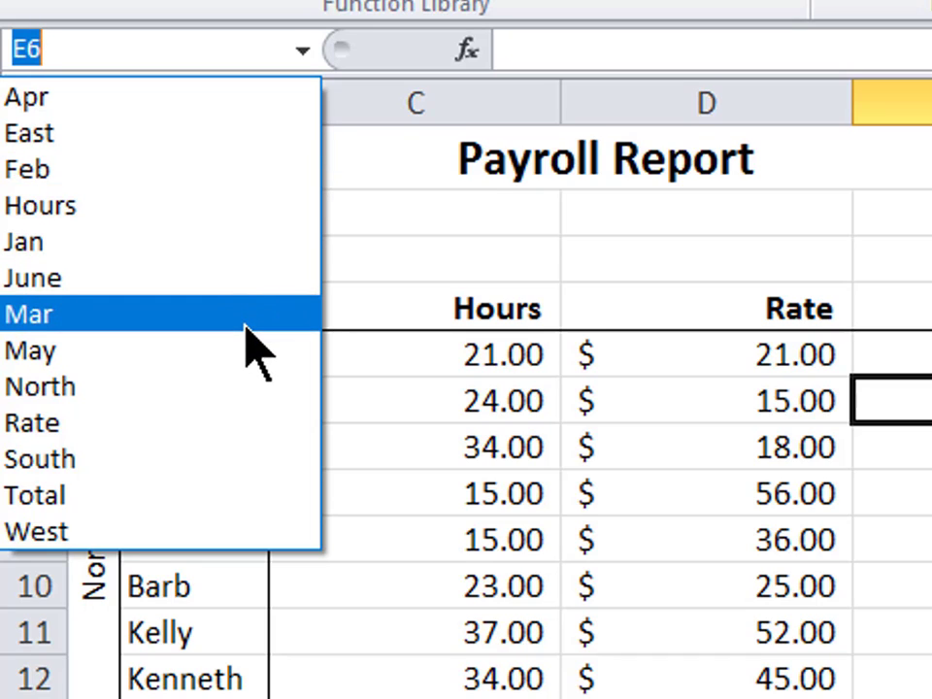
pyautogui.click(251, 428)
pyautogui.scroll(1, 822, 524)
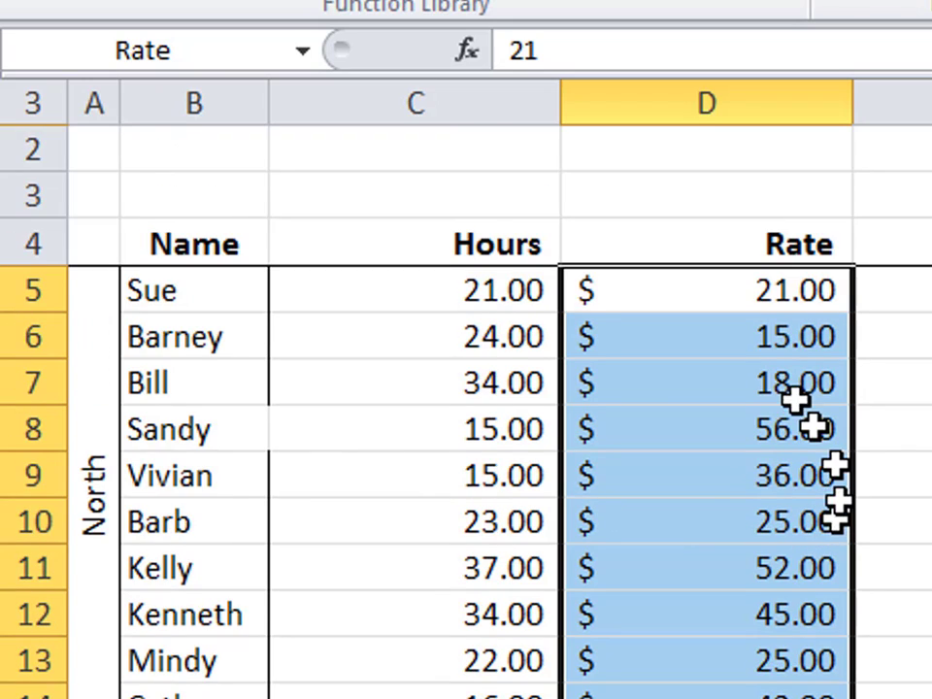
pyautogui.scroll(-8, 774, 388)
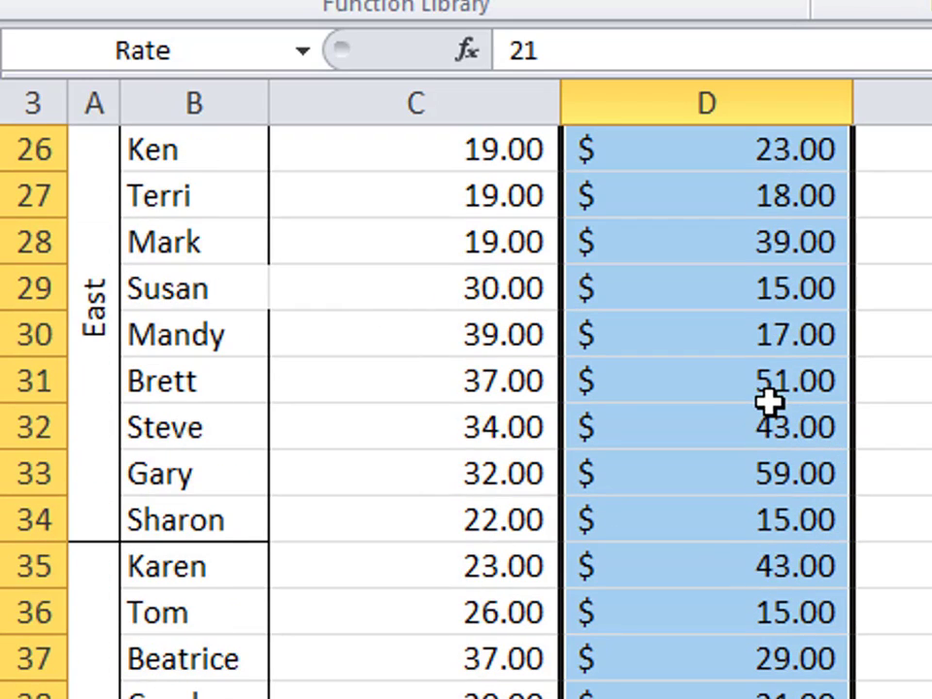
pyautogui.scroll(8, 767, 402)
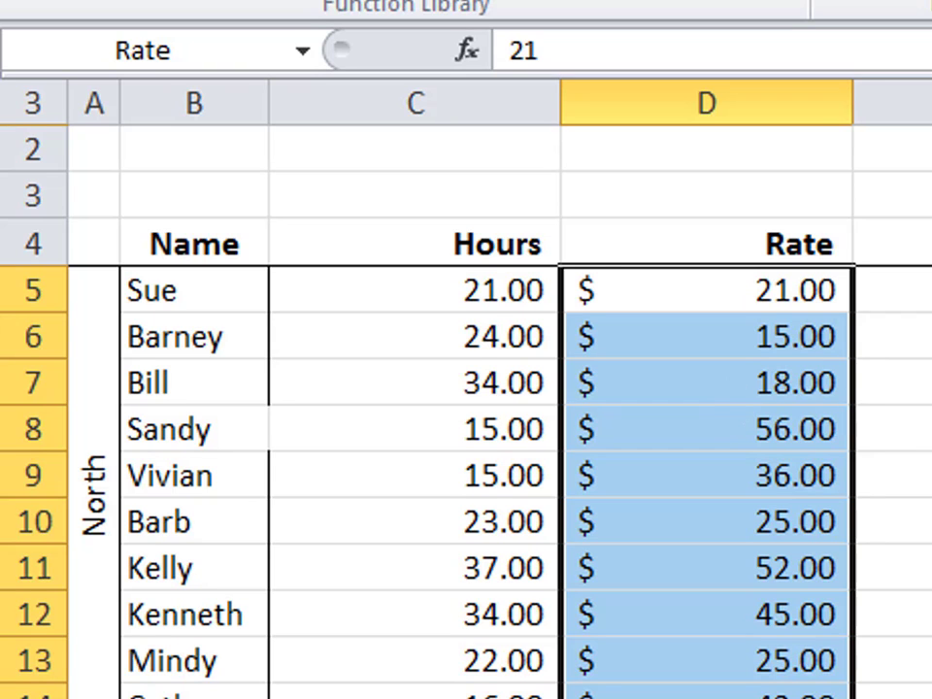
# Step: Examine the first employee's Hours and Rate cells that feed the Gross Pay calculation
pyautogui.click(903, 291)
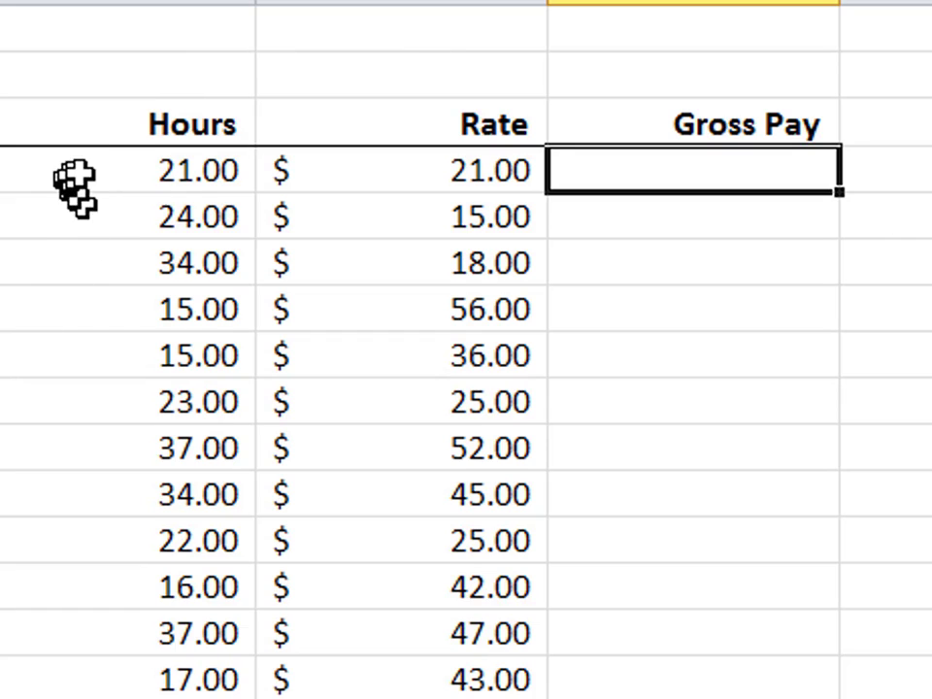
pyautogui.click(115, 141)
pyautogui.click(115, 171)
pyautogui.click(374, 167)
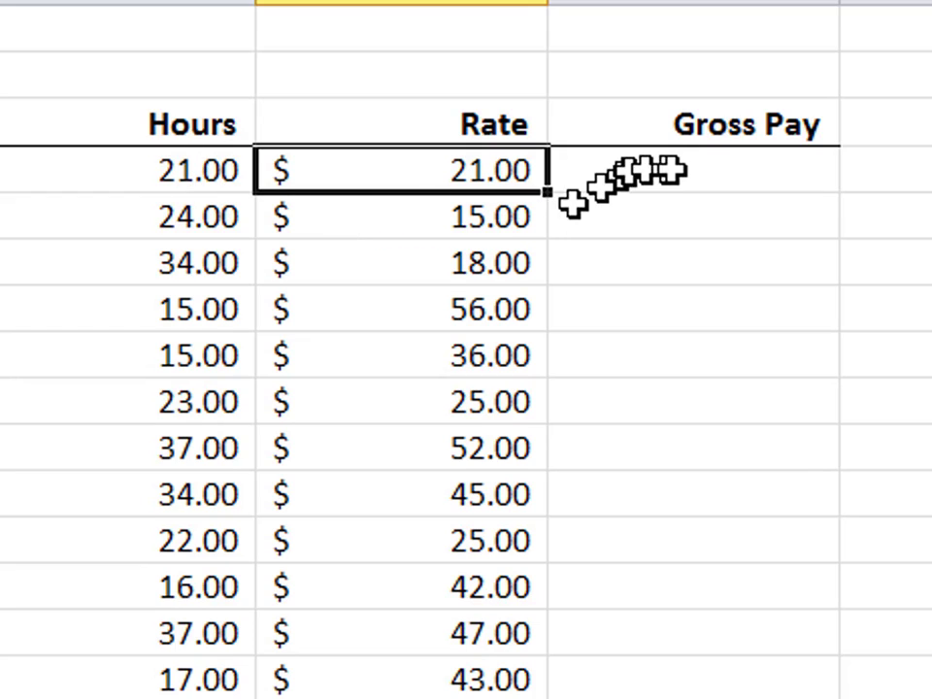
pyautogui.moveTo(631, 170); pyautogui.dragTo(129, 155)
pyautogui.click(206, 182)
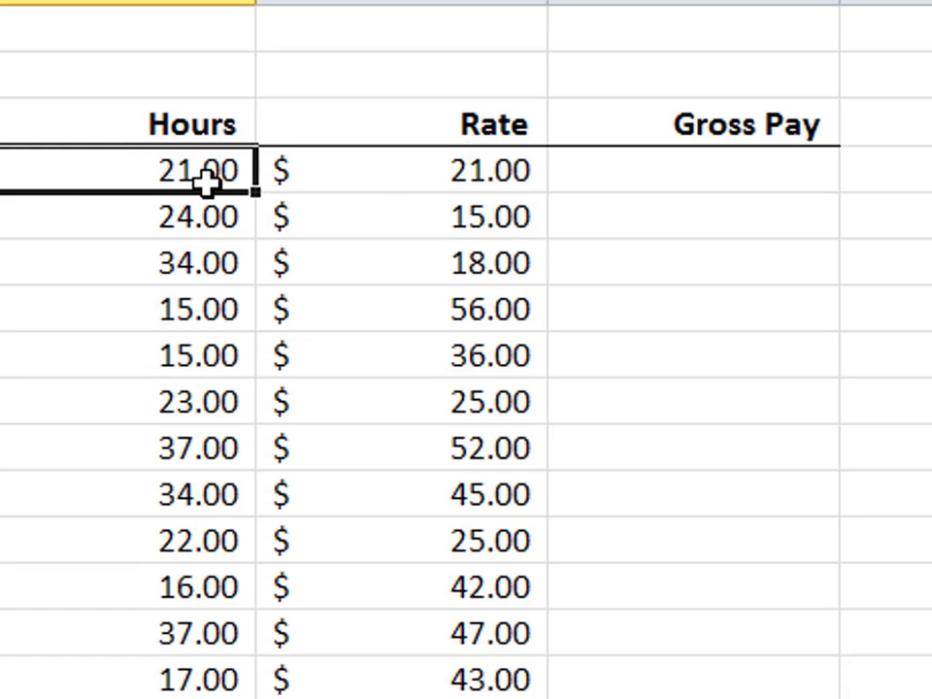
pyautogui.click(388, 190)
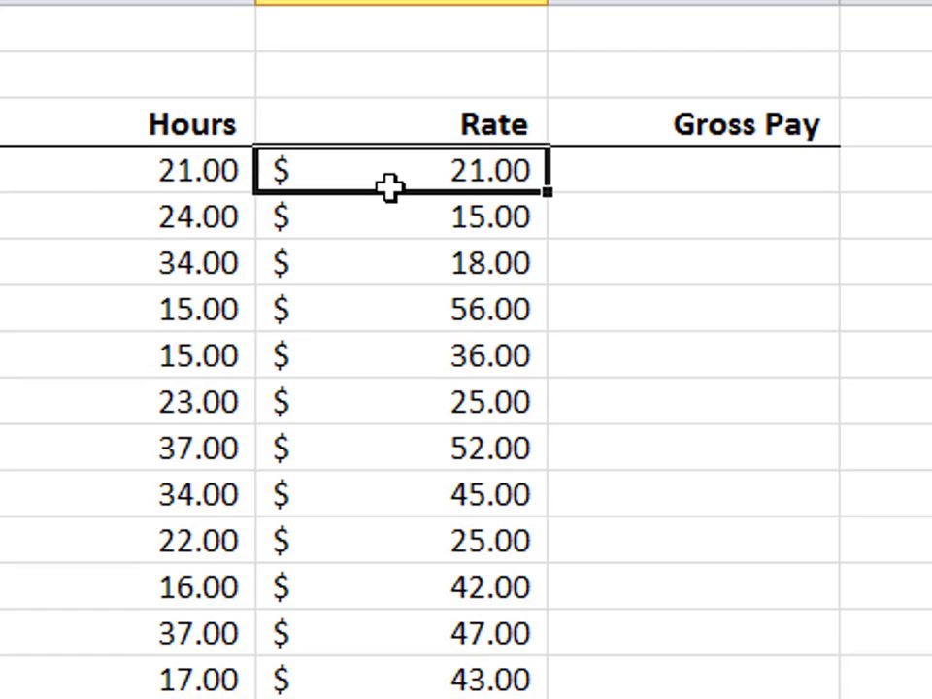
pyautogui.press('Right')
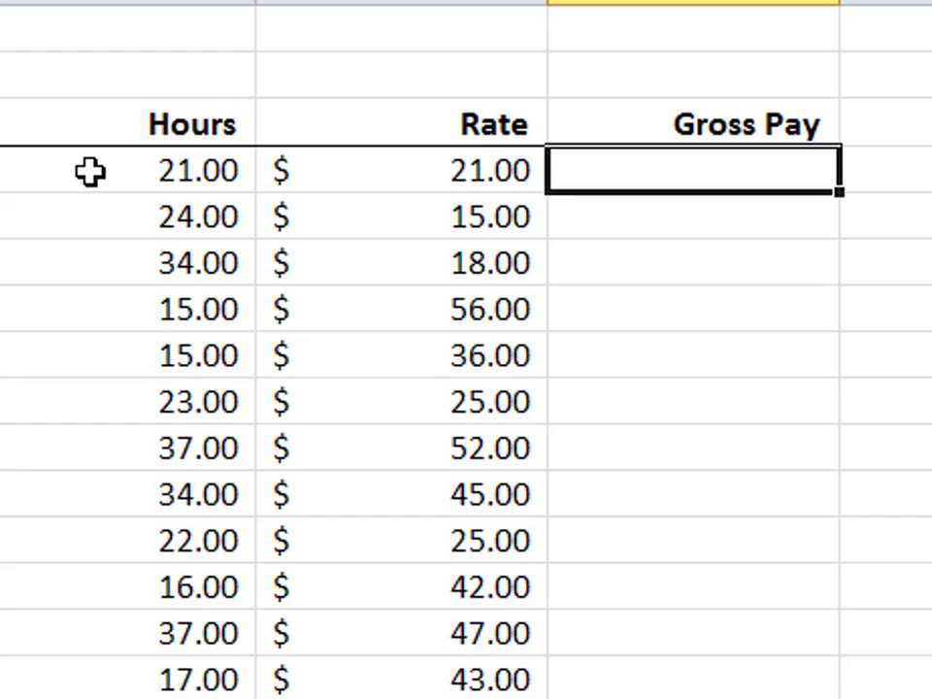
# Step: Highlight the full Hours values and then the full Rate values to review the ranges behind the two names
pyautogui.scroll(-8, 111, 271)
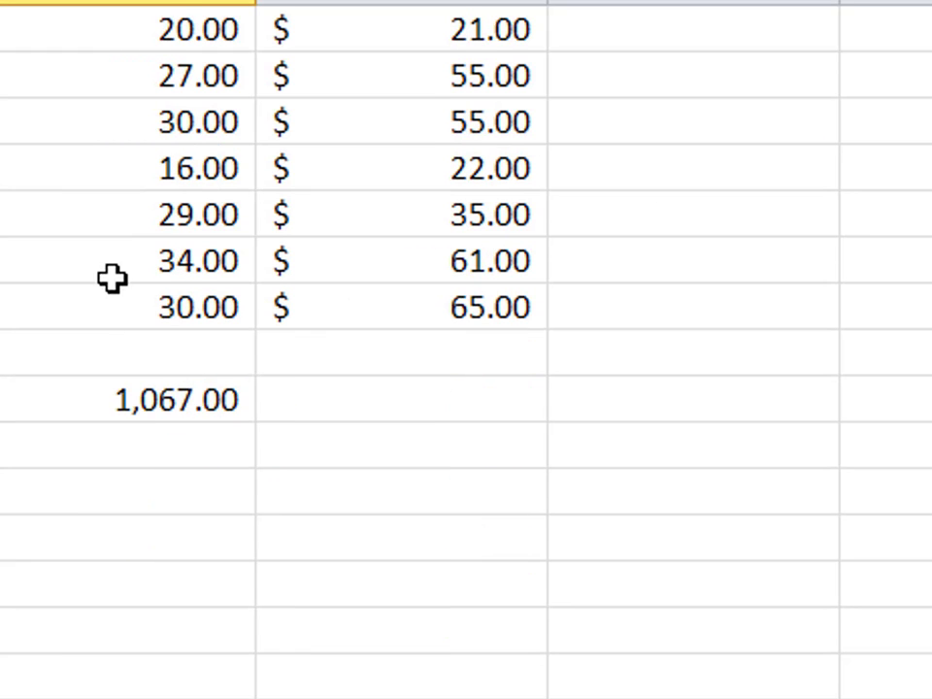
pyautogui.keyDown('shift'); pyautogui.click(127, 298); pyautogui.keyUp('shift')
pyautogui.scroll(15, 126, 299)
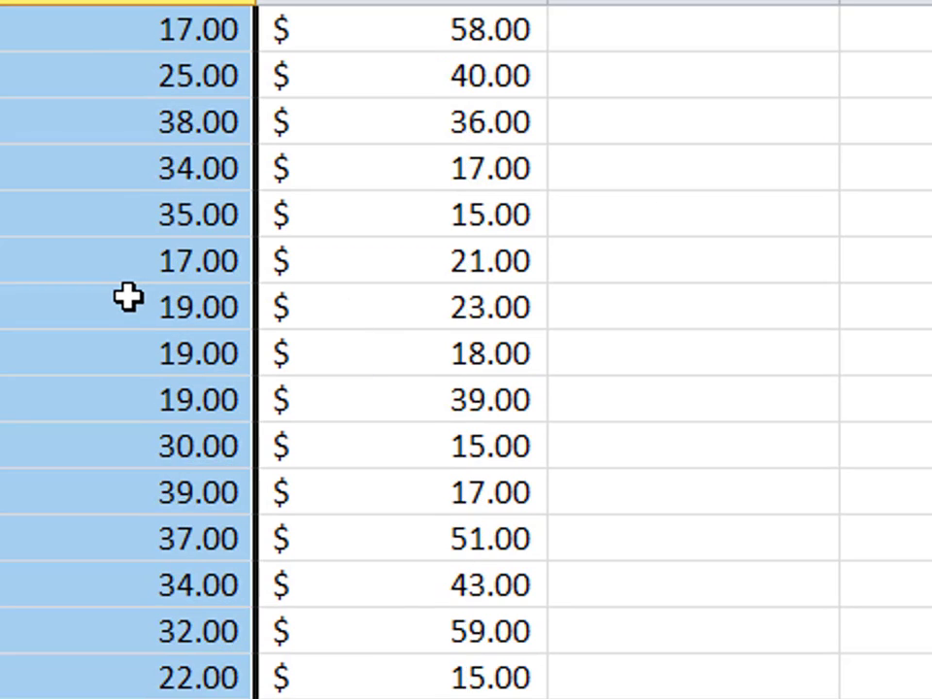
pyautogui.scroll(1, 127, 298)
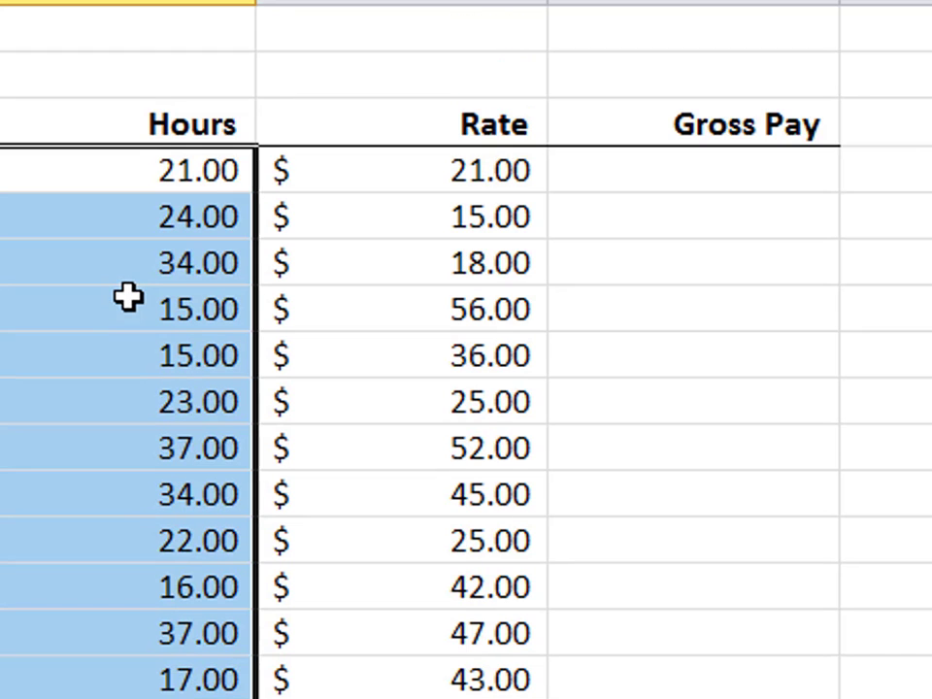
pyautogui.click(445, 175)
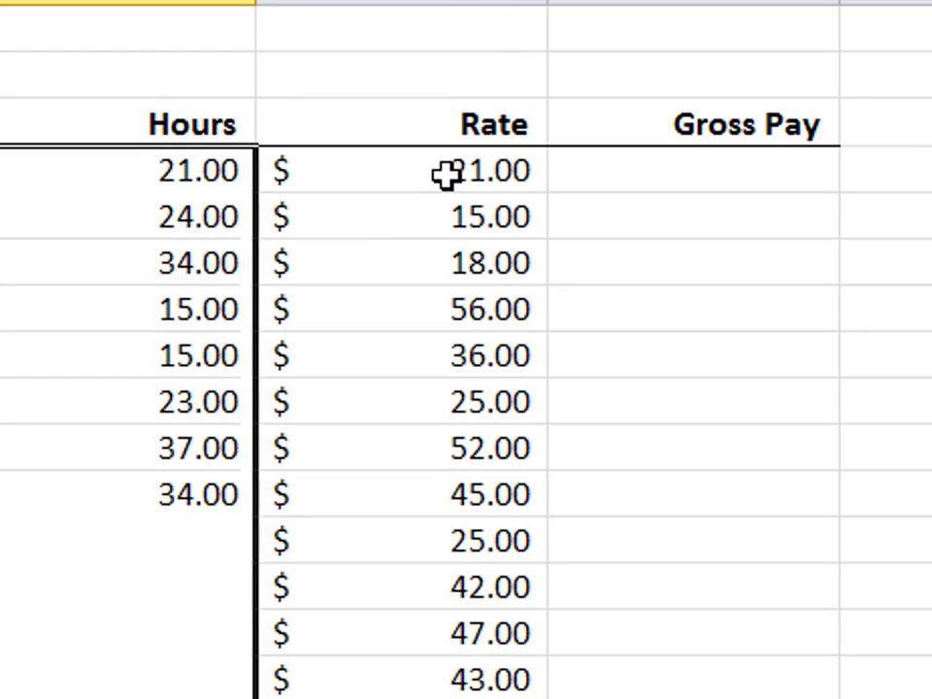
pyautogui.scroll(-9, 426, 285)
pyautogui.scroll(-3, 426, 297)
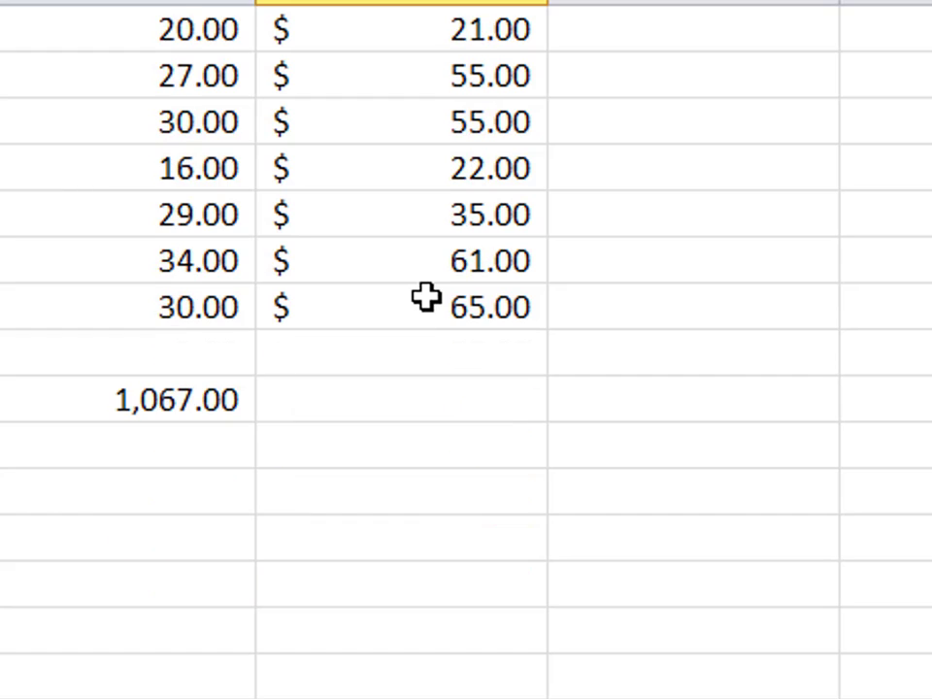
pyautogui.keyDown('shift'); pyautogui.click(426, 298); pyautogui.keyUp('shift')
pyautogui.scroll(12, 426, 297)
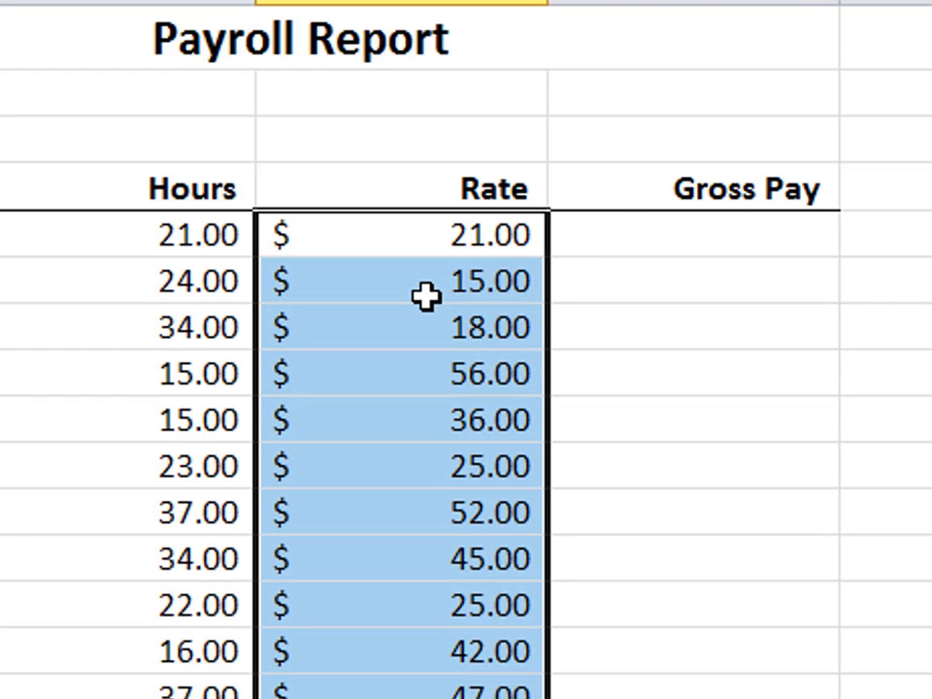
# Step: Enter the formula =Hours*Rate in the first cell of the Gross Pay column and fill it down the column
pyautogui.click(621, 233)
pyautogui.write('=')
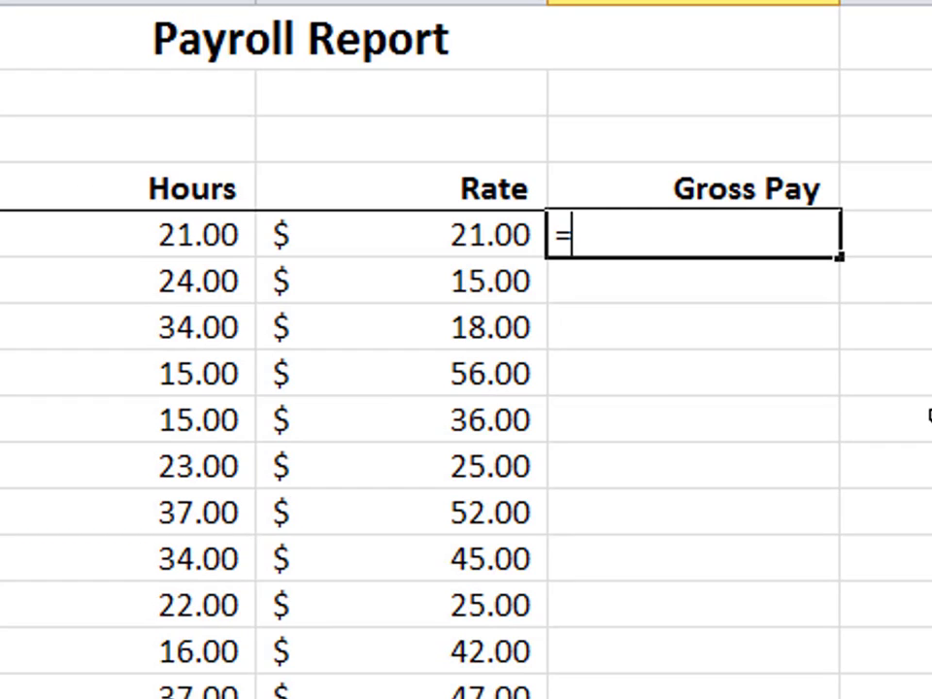
pyautogui.write('Hours')
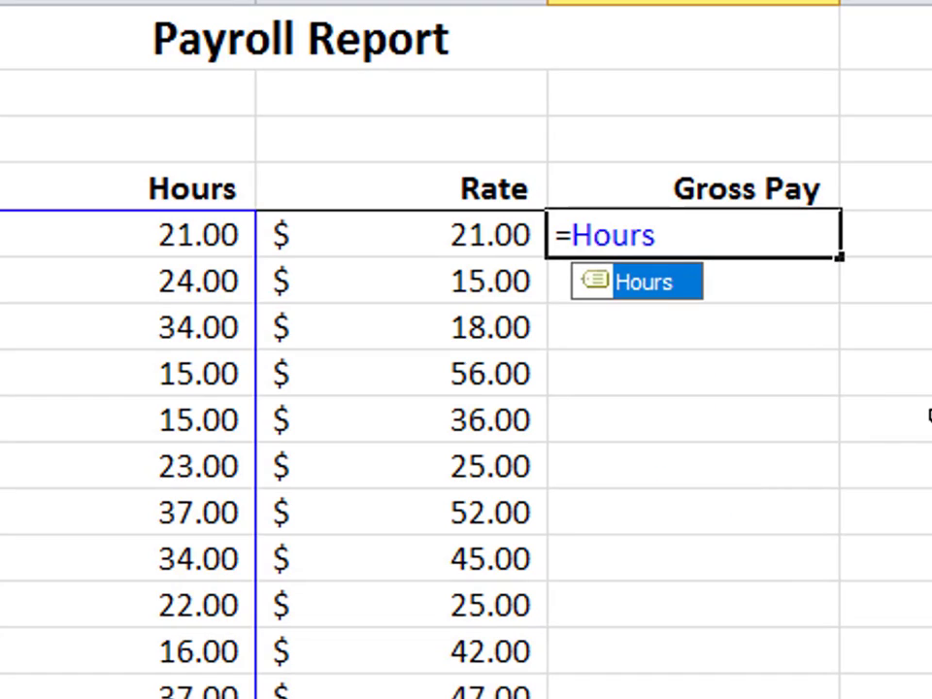
pyautogui.write('*Rate')
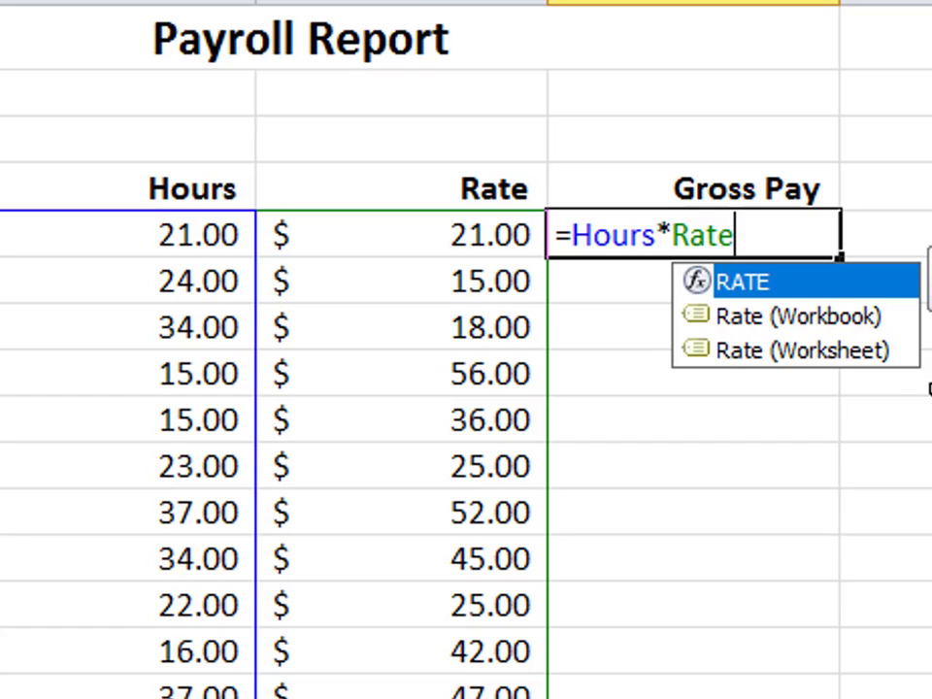
pyautogui.press('Return')
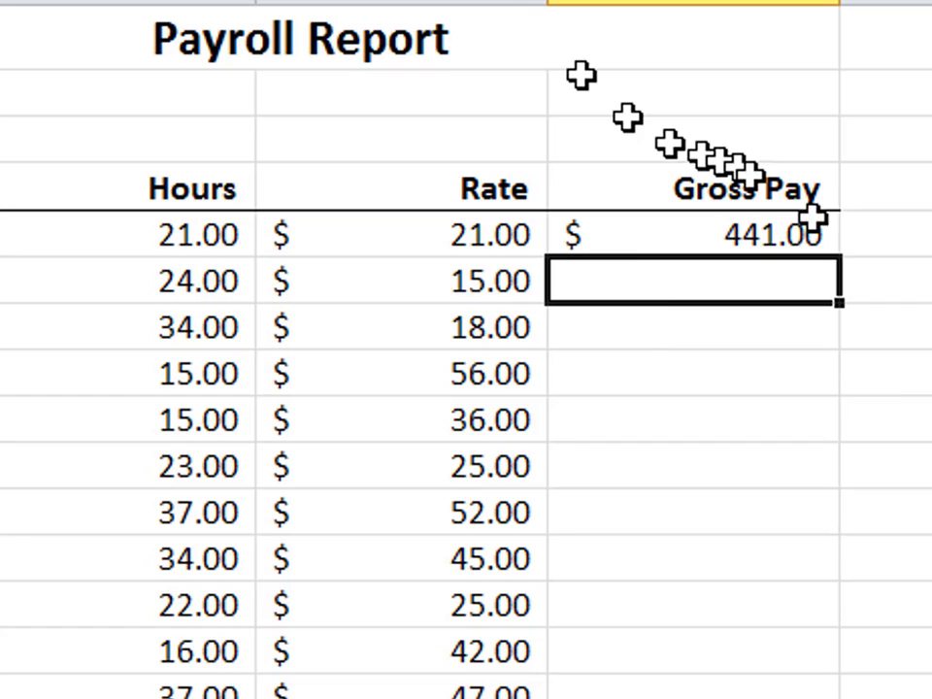
pyautogui.click(668, 235)
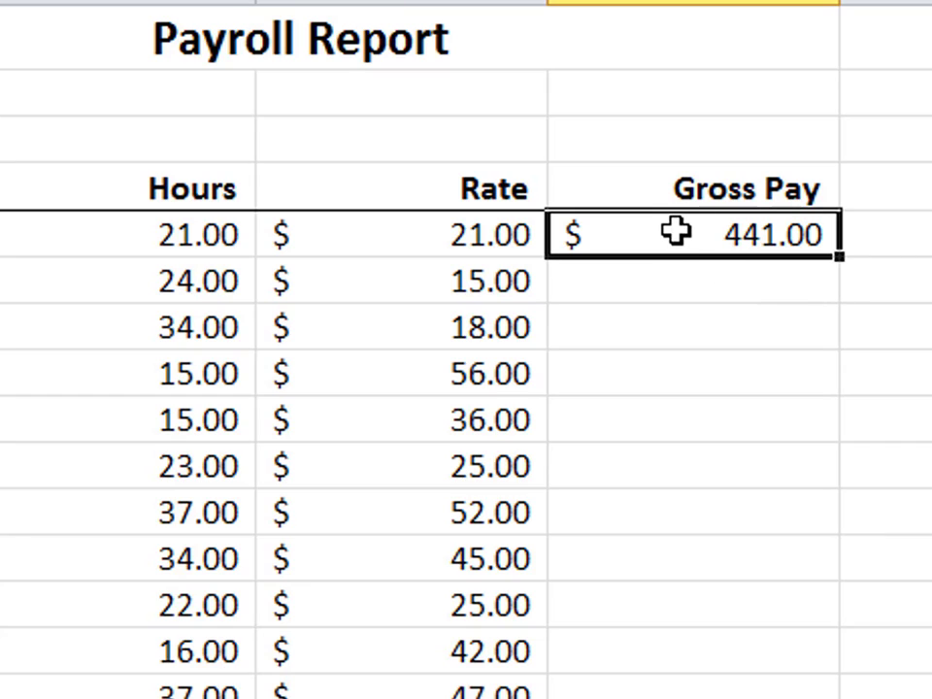
pyautogui.doubleClick(839, 256)
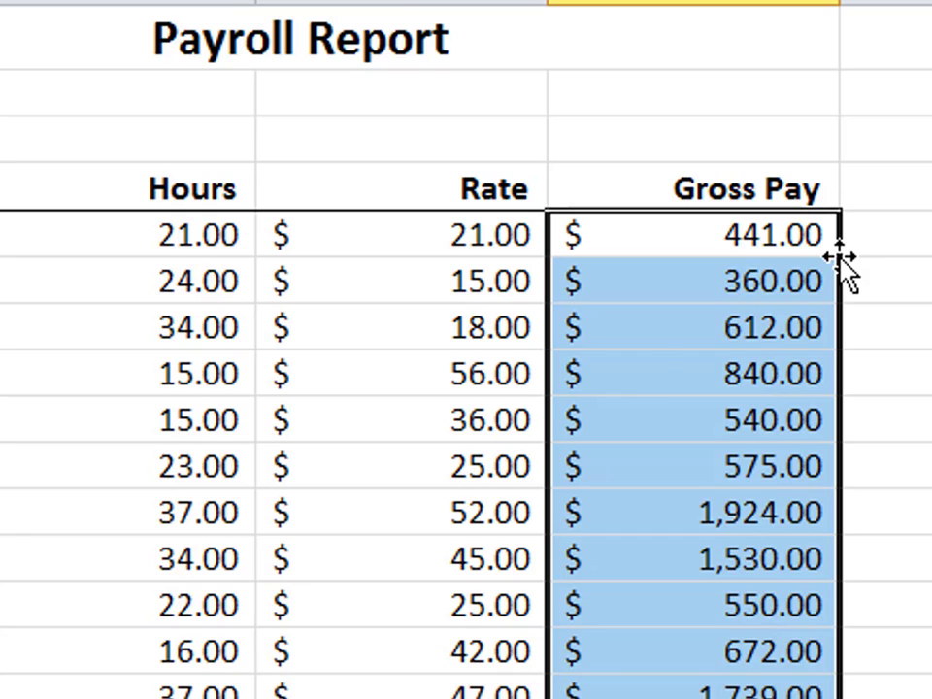
# Step: Examine the formulas in several cells down the Gross Pay column to review how they use the named ranges
pyautogui.doubleClick(654, 374)
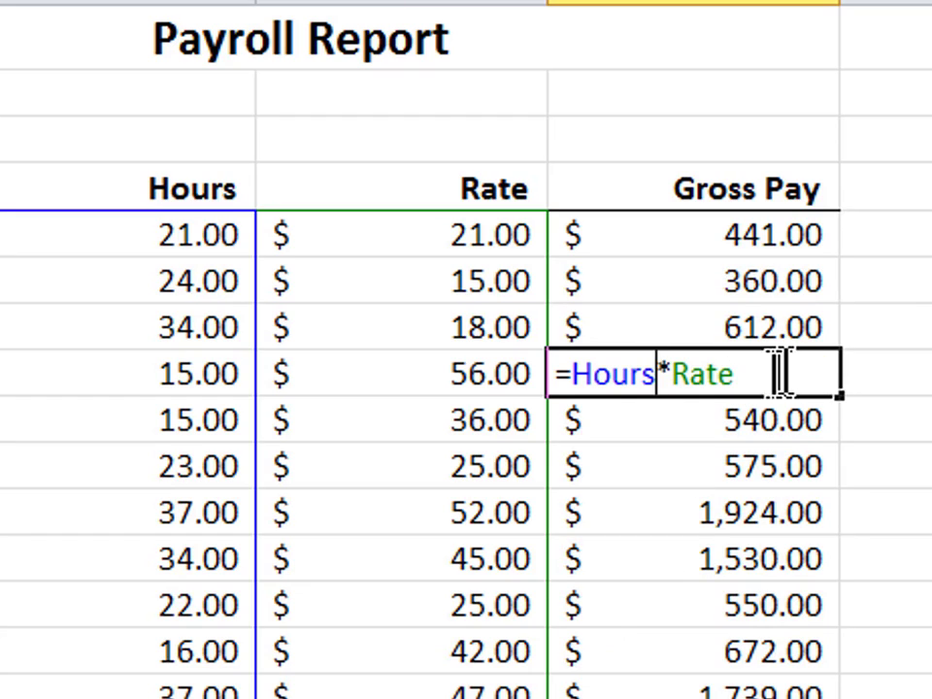
pyautogui.moveTo(781, 370); pyautogui.dragTo(549, 349)
pyautogui.press('Escape')
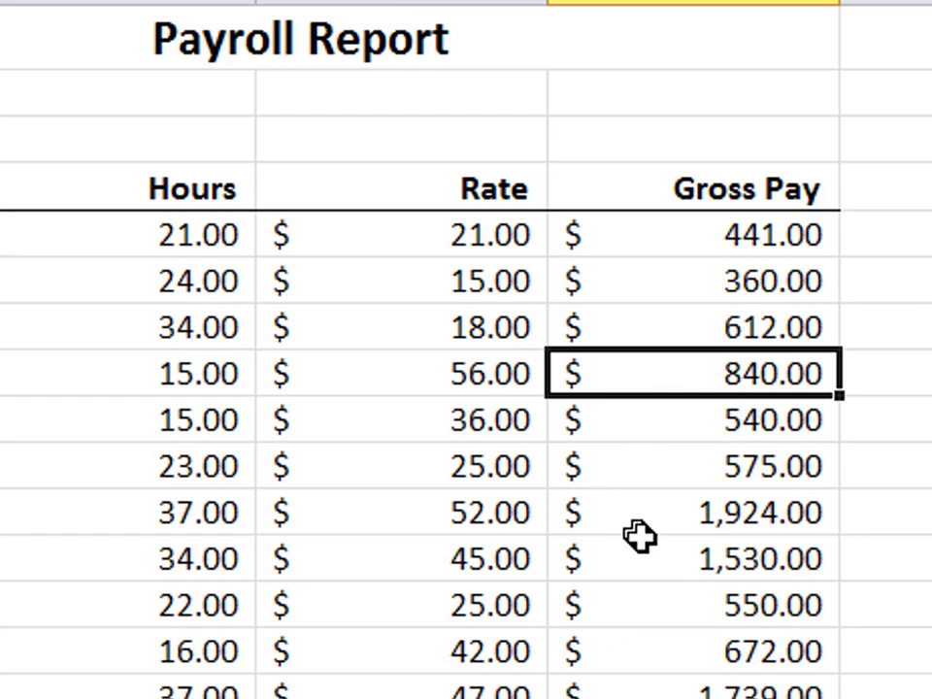
pyautogui.click(649, 512)
pyautogui.doubleClick(651, 510)
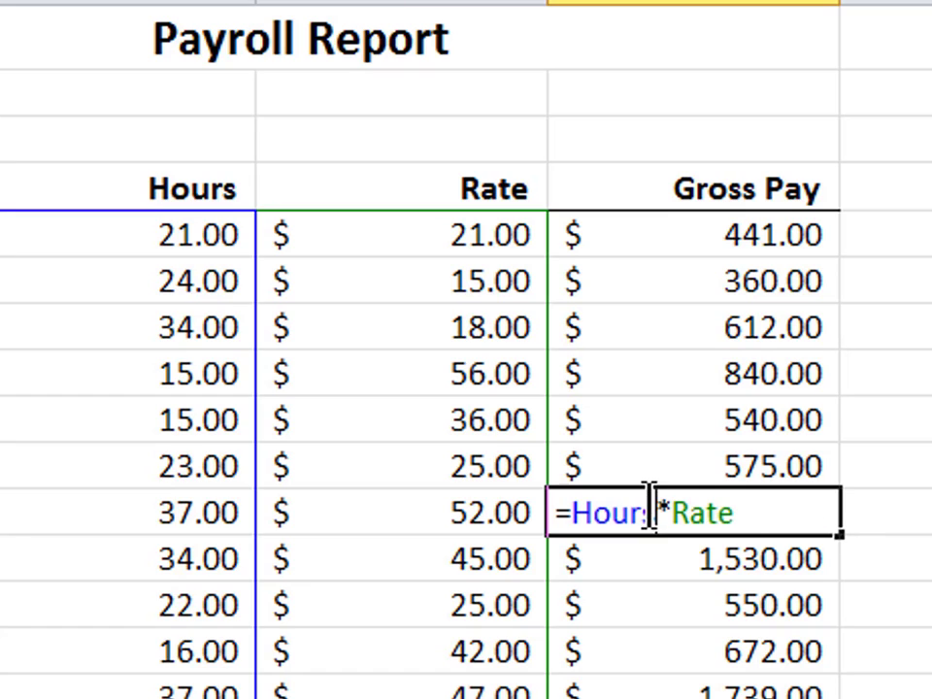
pyautogui.moveTo(655, 510); pyautogui.dragTo(495, 493)
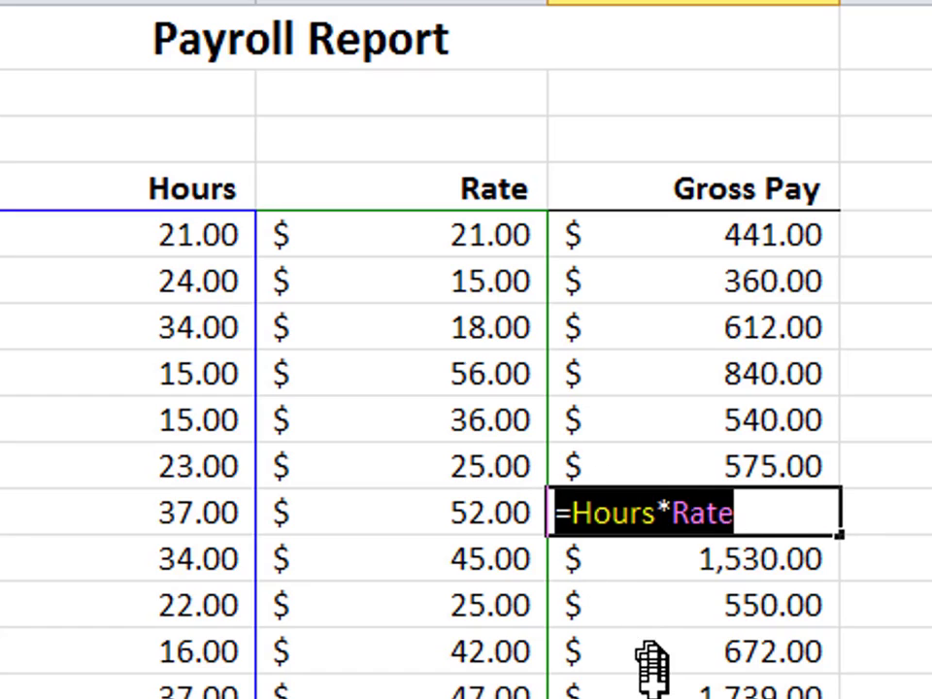
pyautogui.press('Escape')
pyautogui.click(654, 691)
pyautogui.doubleClick(656, 689)
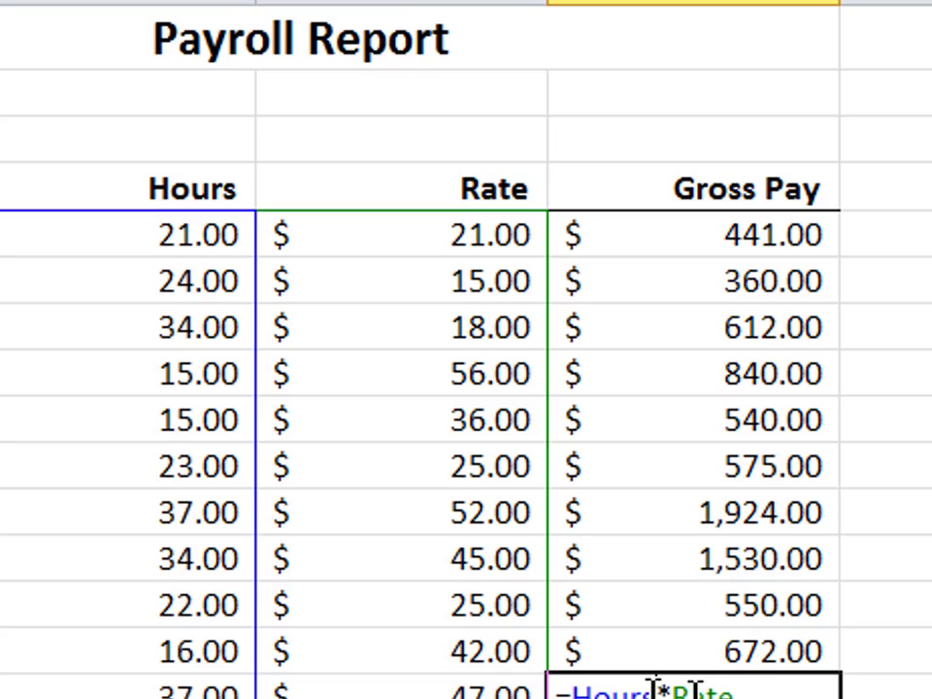
pyautogui.moveTo(765, 690); pyautogui.dragTo(460, 652)
pyautogui.click(632, 280)
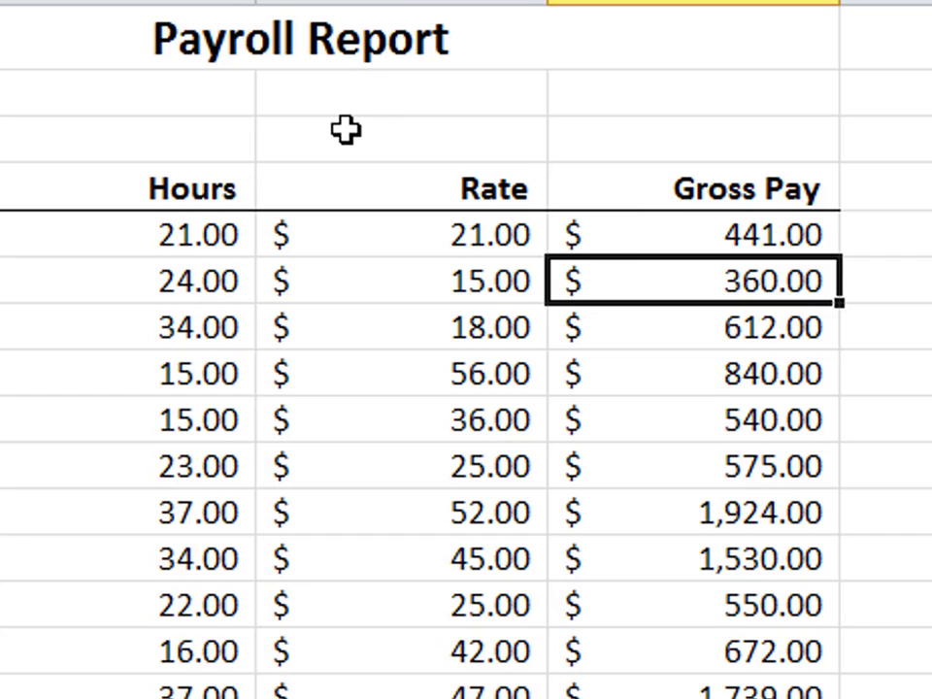
# Step: Switch to the Sales Report sheet and examine the formulas behind the North, West and South values in the Regional Grand Totals box
pyautogui.hotkey('ctrl', 'pagedown')
pyautogui.hotkey('ctrl', 'pagedown')
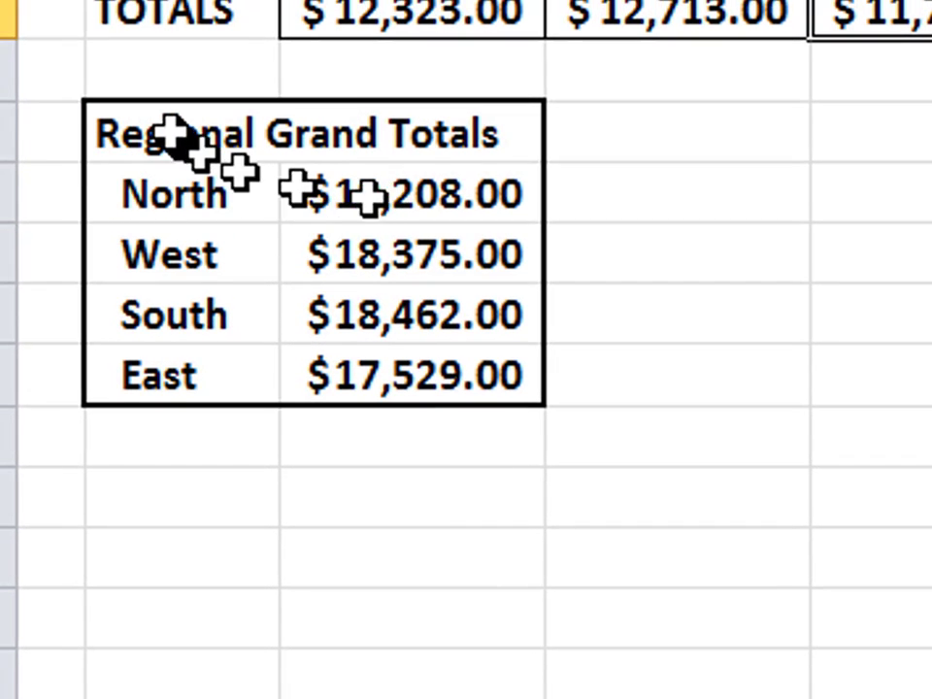
pyautogui.moveTo(184, 135); pyautogui.dragTo(470, 350)
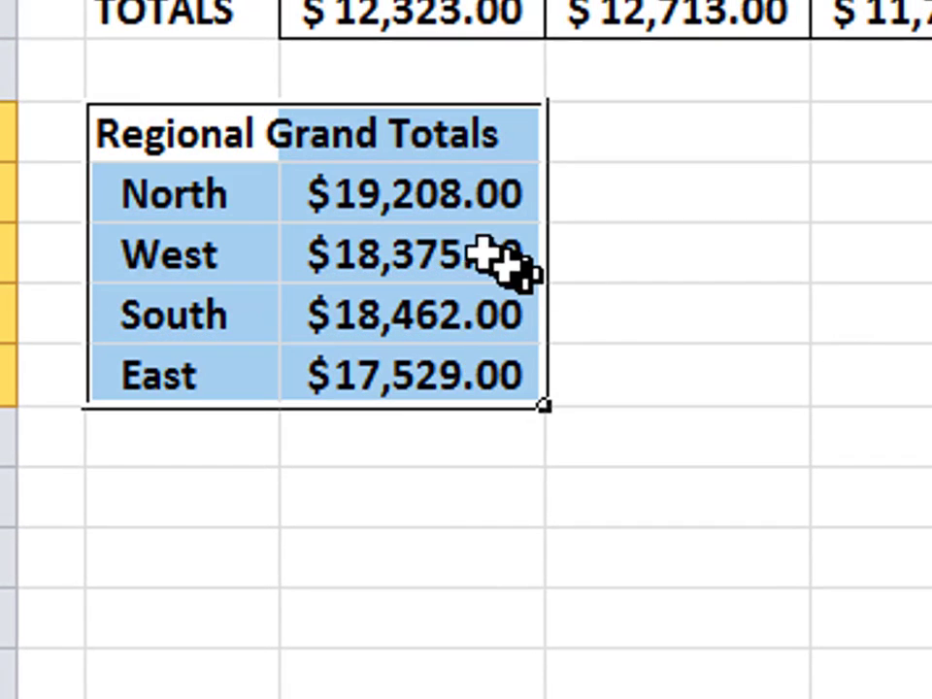
pyautogui.click(368, 202)
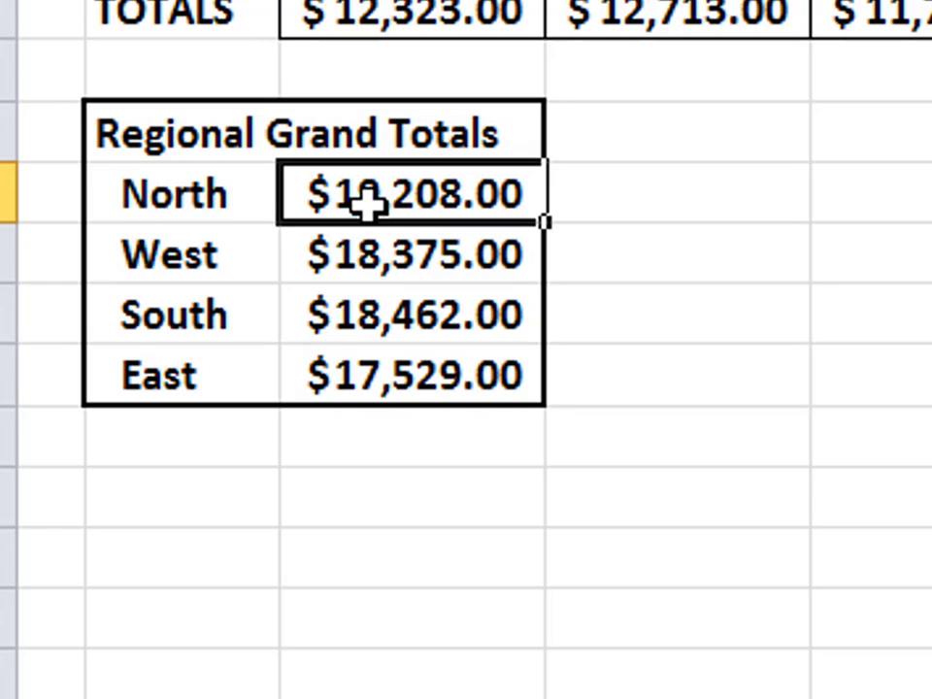
pyautogui.click(375, 254)
pyautogui.doubleClick(378, 198)
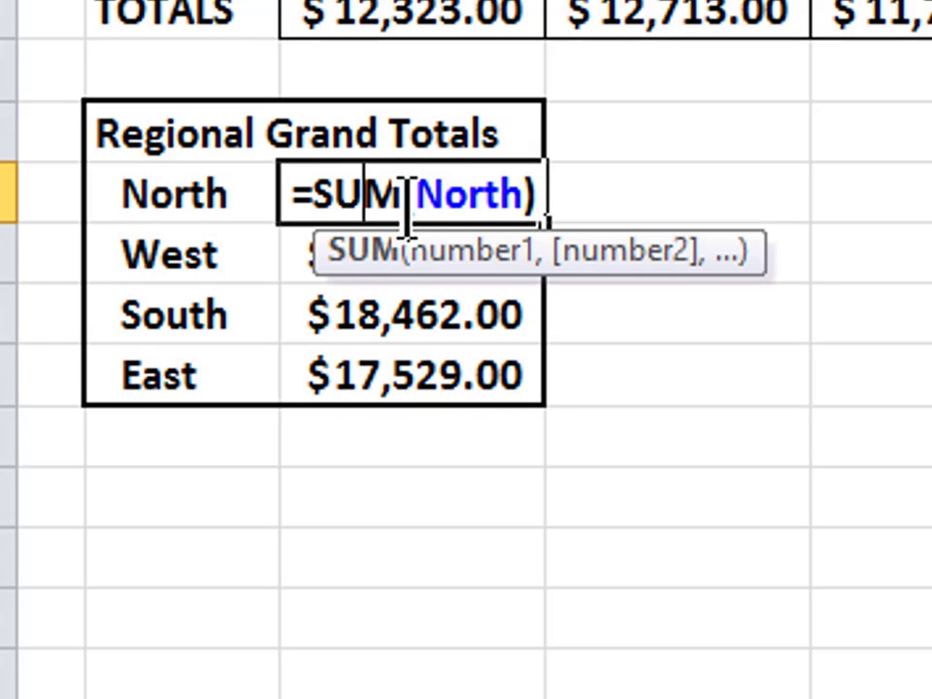
pyautogui.press('Escape')
pyautogui.click(428, 245)
pyautogui.doubleClick(412, 254)
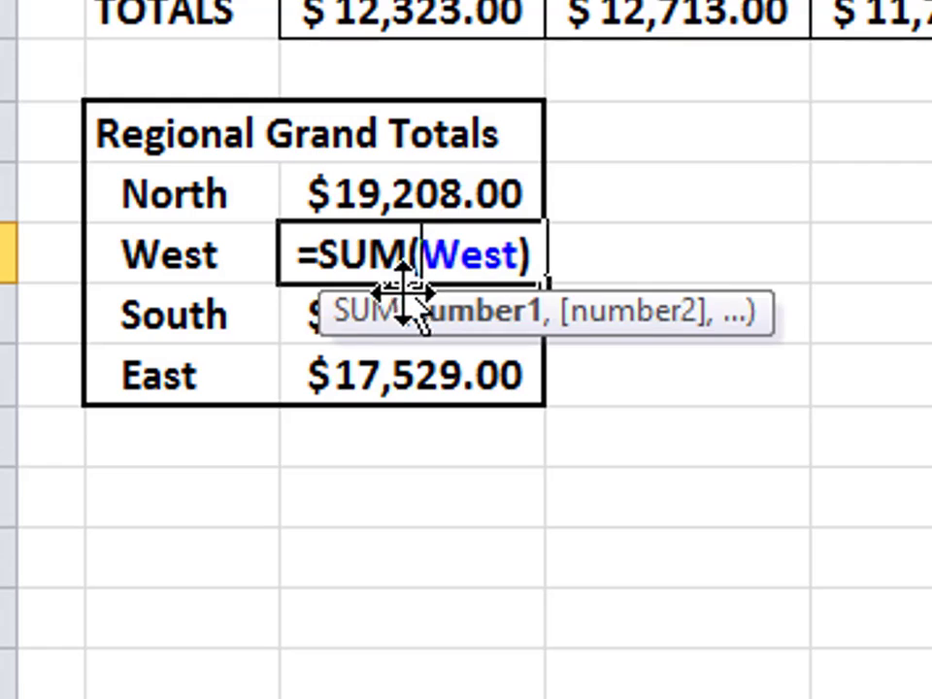
pyautogui.press('Escape')
pyautogui.click(391, 312)
pyautogui.doubleClick(394, 313)
pyautogui.press('Escape')
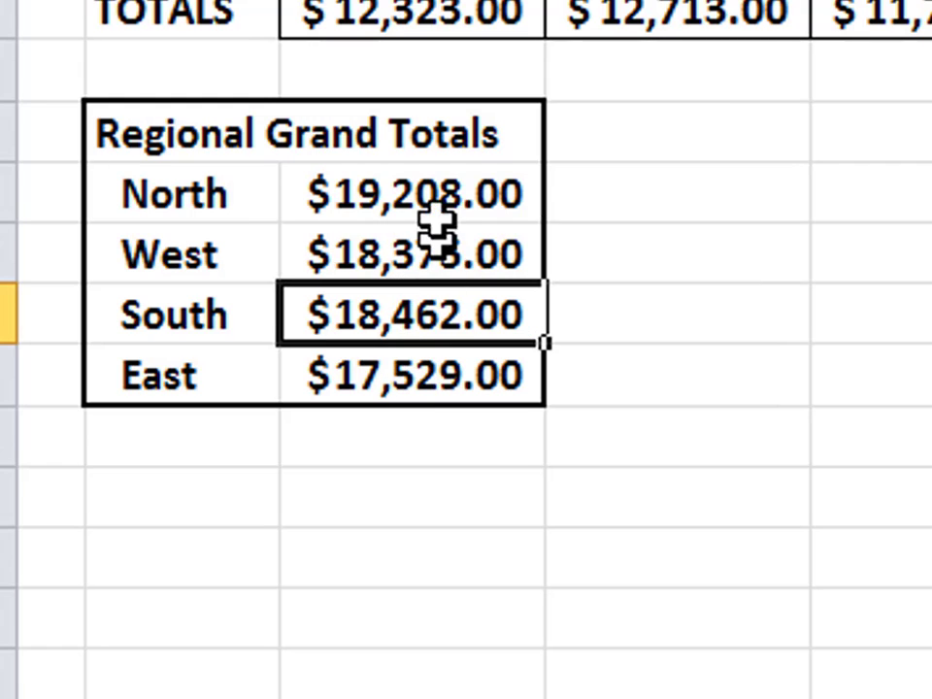
pyautogui.moveTo(396, 255); pyautogui.dragTo(397, 348)
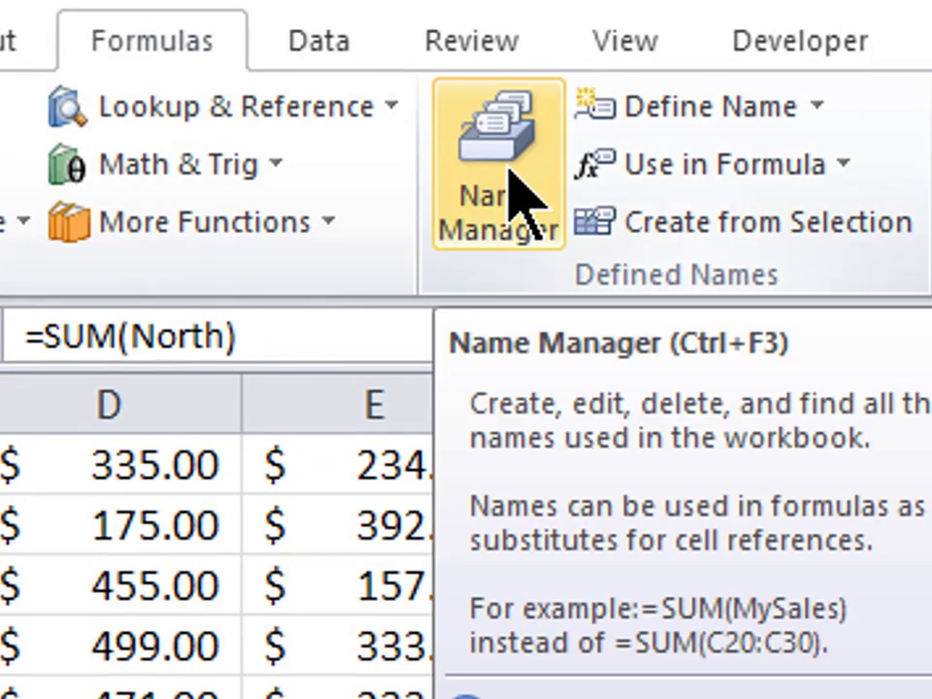
# Step: Open the Name Manager and select the defined name North to review its entry
pyautogui.click(513, 192)
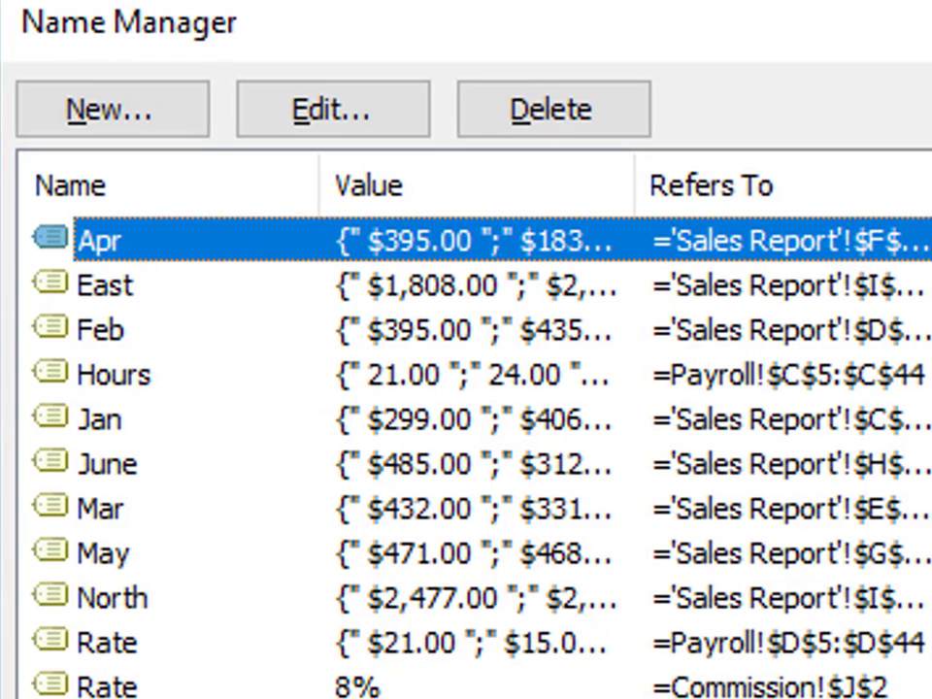
pyautogui.click(129, 598)
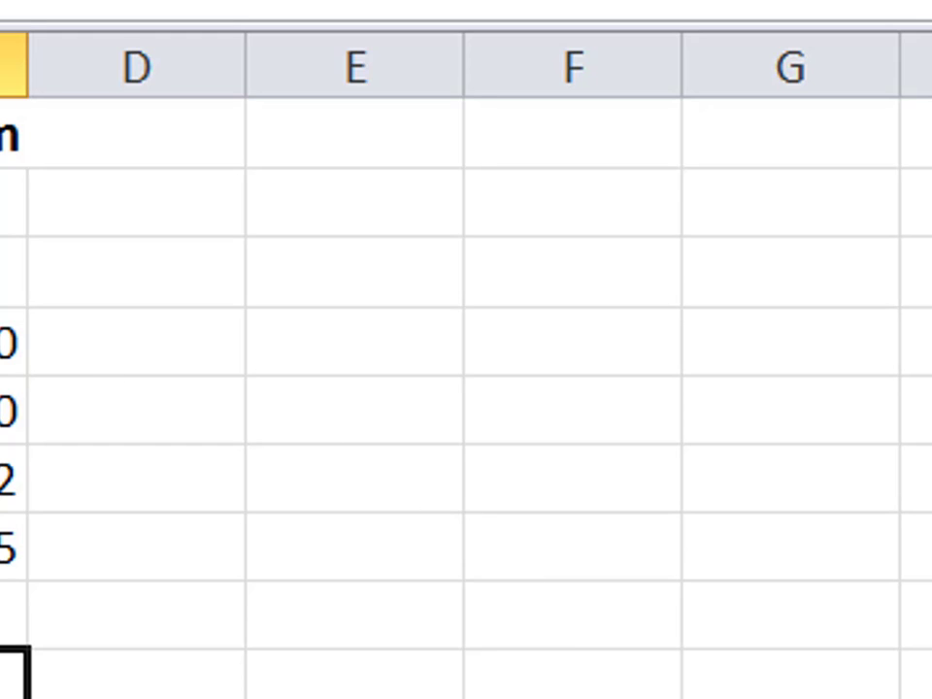
# Step: Name the first three exam scores, cells C4:C6 on the 7th Grade Math Exam sheet, as Score
pyautogui.moveTo(14, 342); pyautogui.dragTo(13, 476)
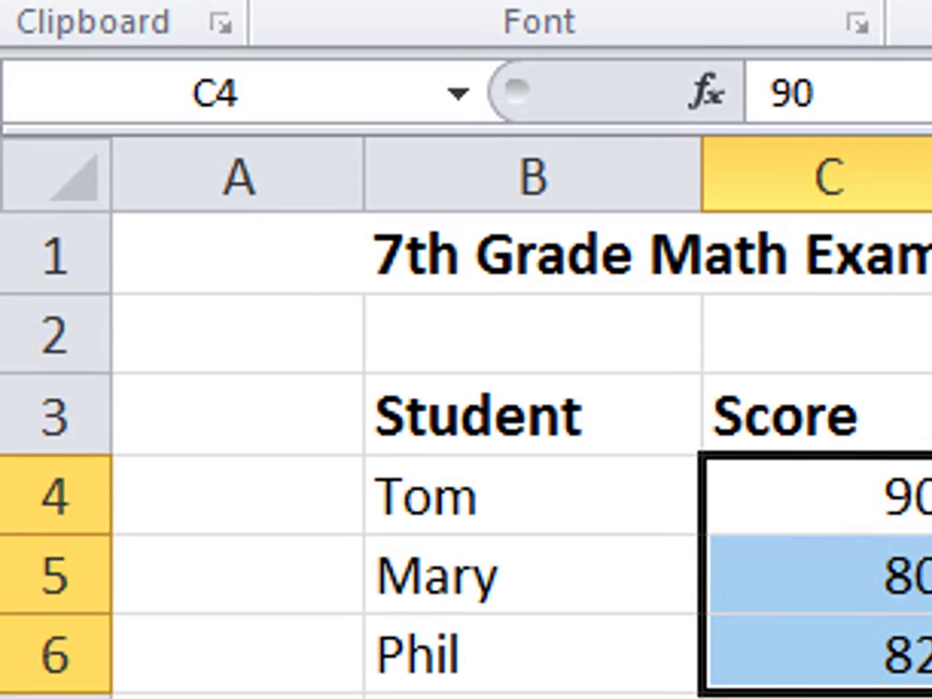
pyautogui.click(271, 93)
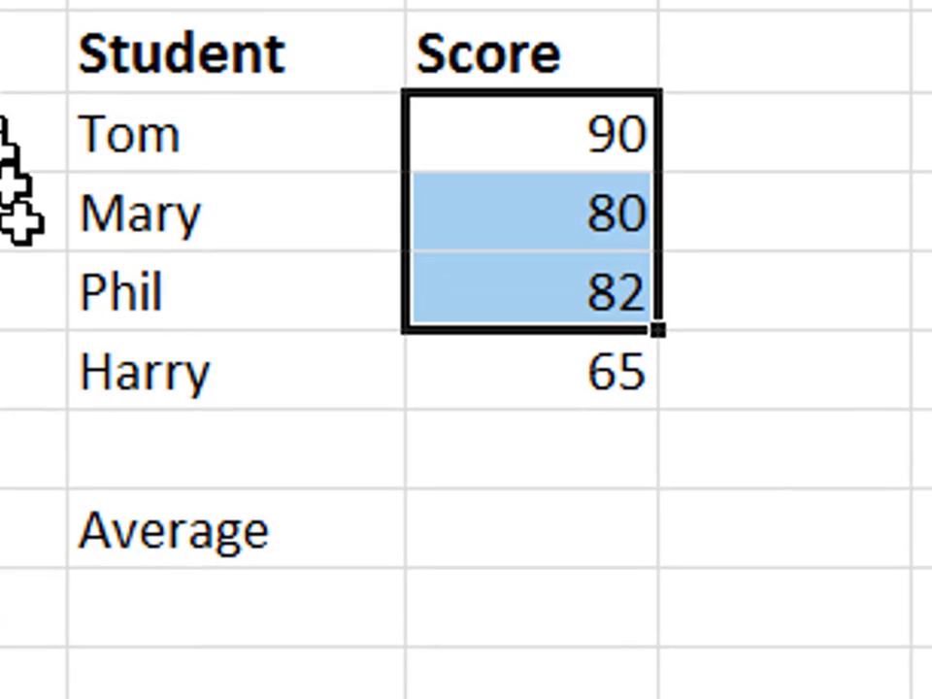
# Step: Enter the formula =Average(Score) in cell C9 beside the Average label
pyautogui.click(466, 529)
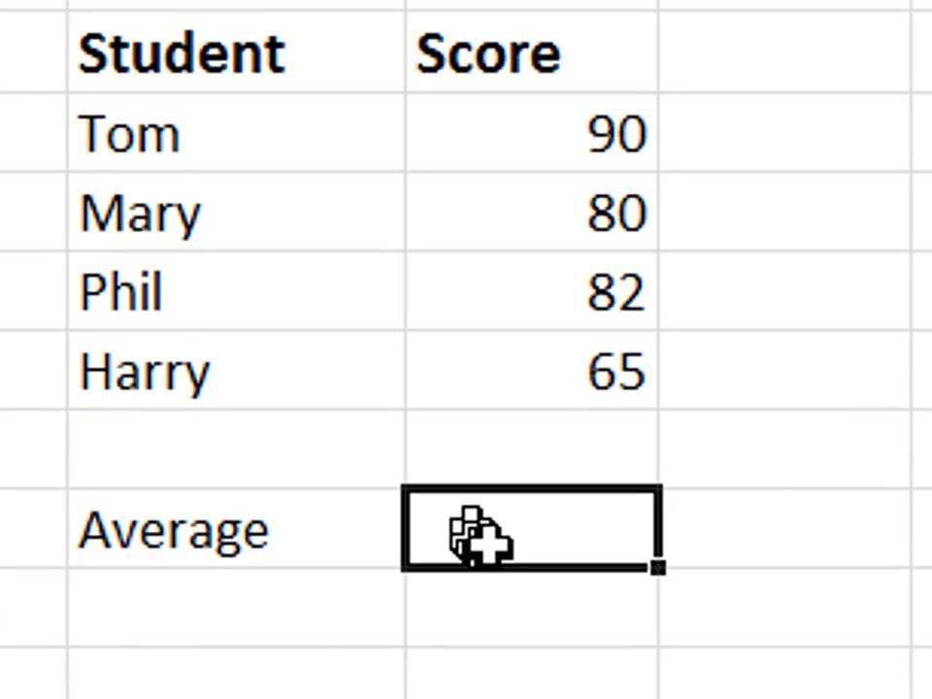
pyautogui.write('=Aver')
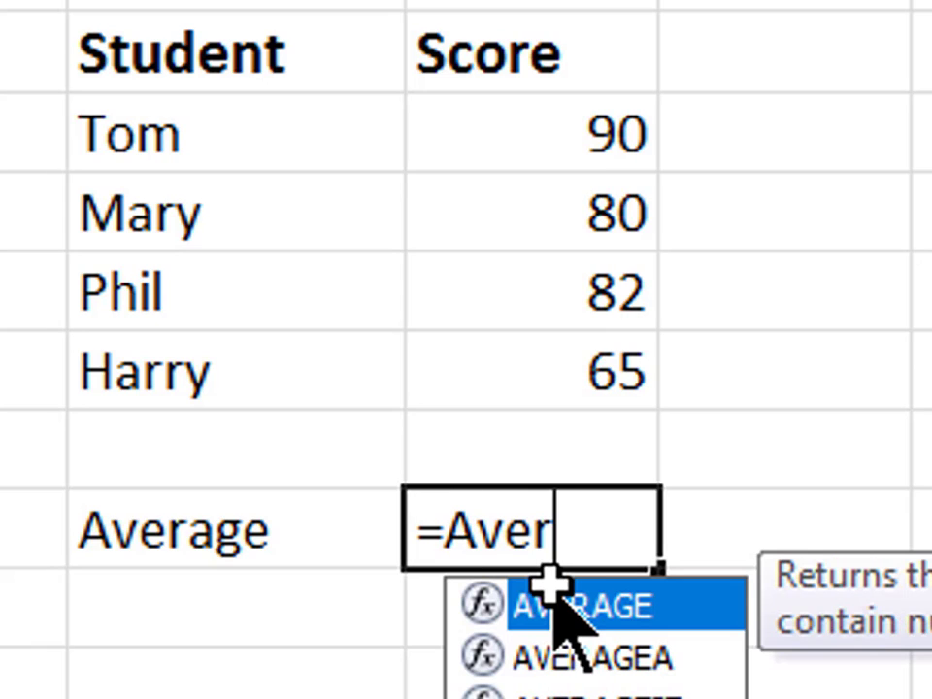
pyautogui.press('BackSpace')
pyautogui.press('BackSpace')
pyautogui.write('g')
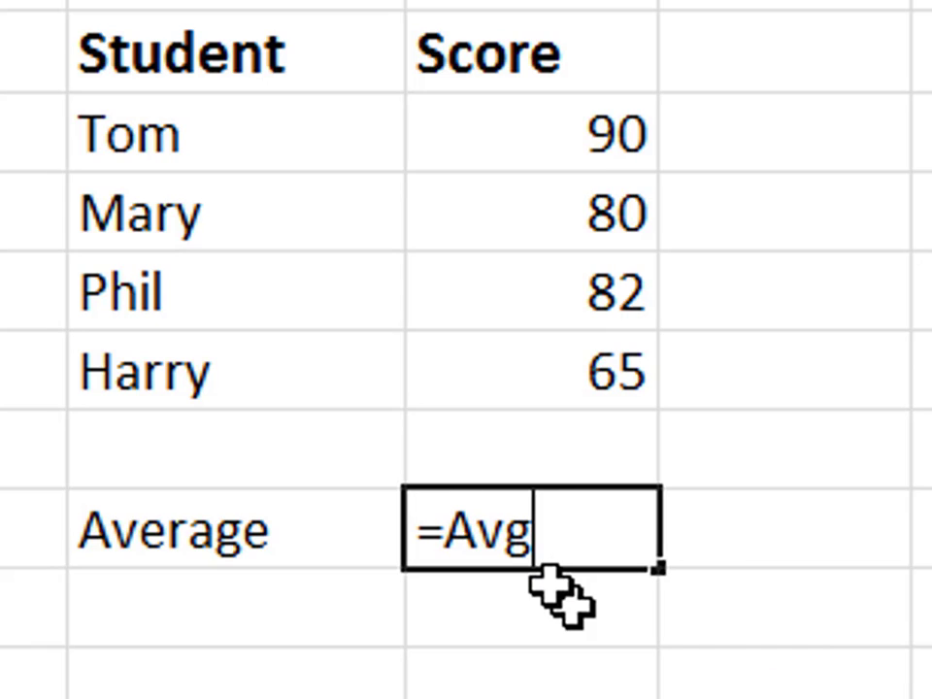
pyautogui.press('BackSpace')
pyautogui.write('erag')
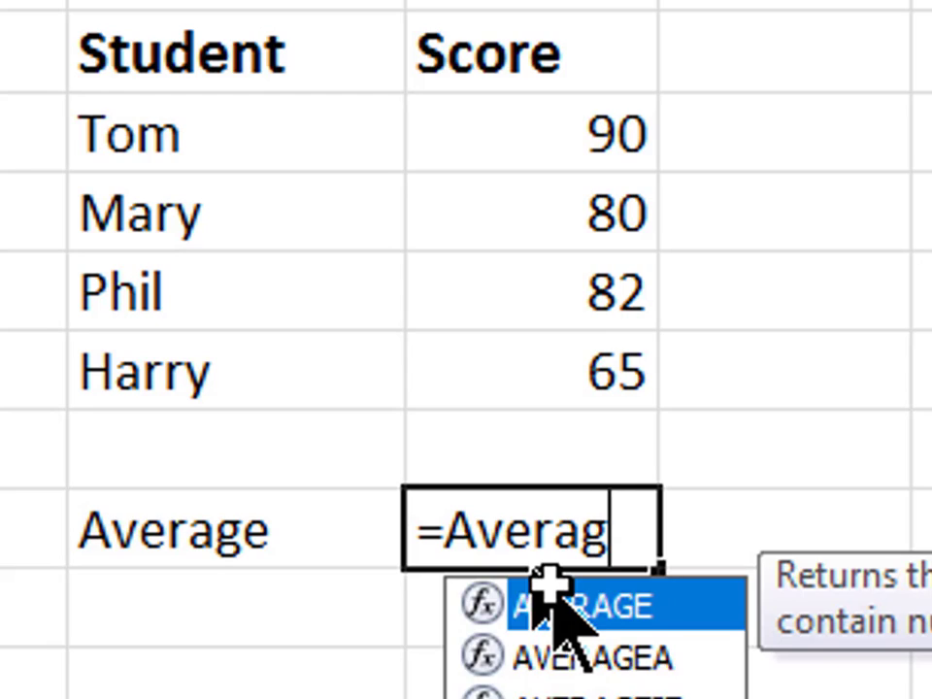
pyautogui.write('e(Sco')
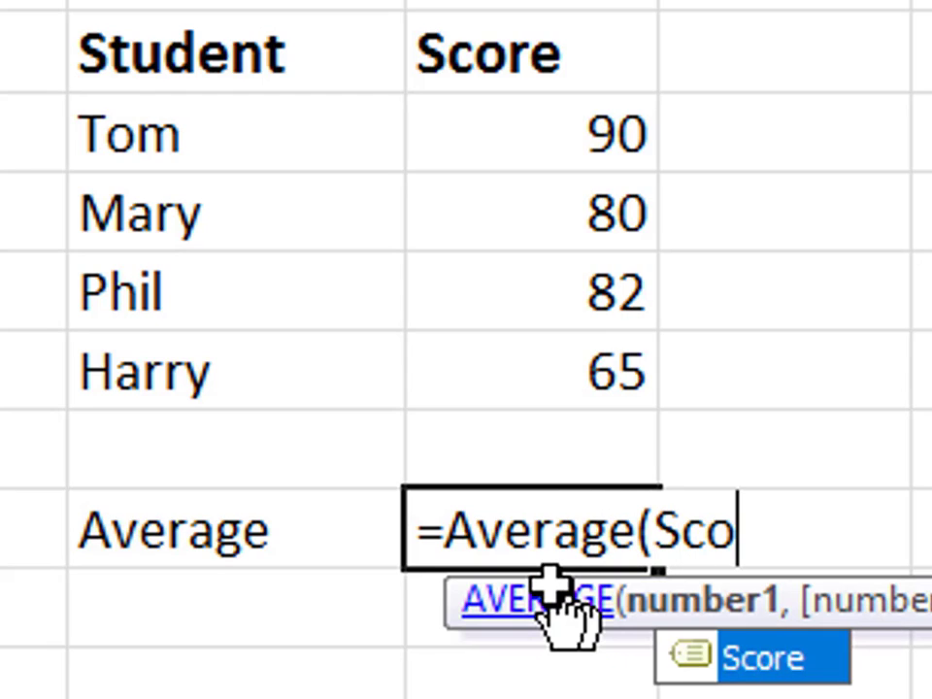
pyautogui.write('re)')
pyautogui.press('Return')
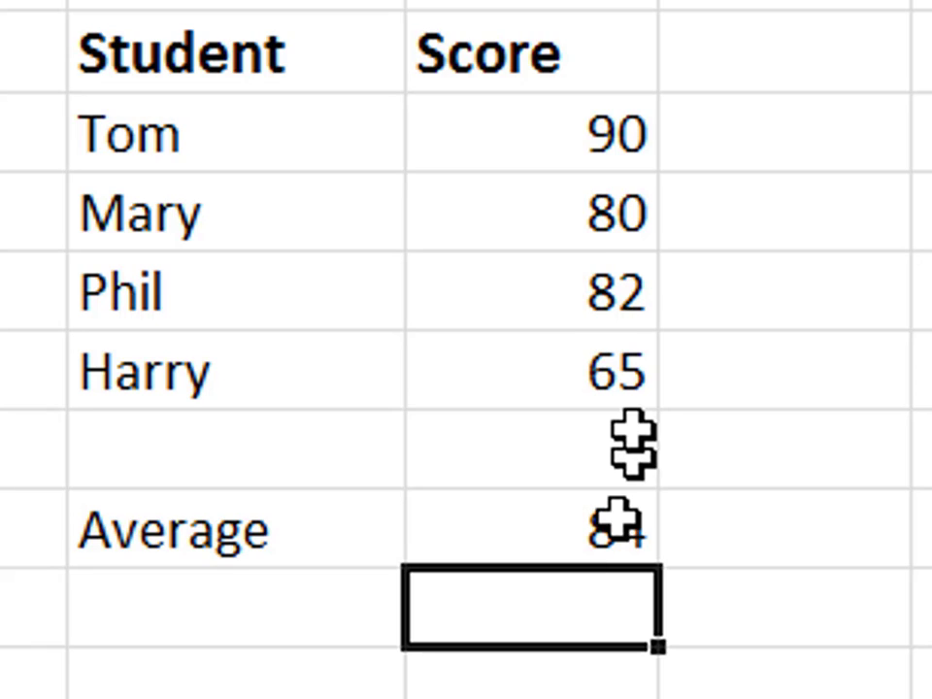
# Step: Highlight the exam scores, check the Average cell, and select the named range Score to examine which cells it covers
pyautogui.moveTo(530, 148); pyautogui.dragTo(511, 295)
pyautogui.moveTo(440, 247); pyautogui.dragTo(440, 315)
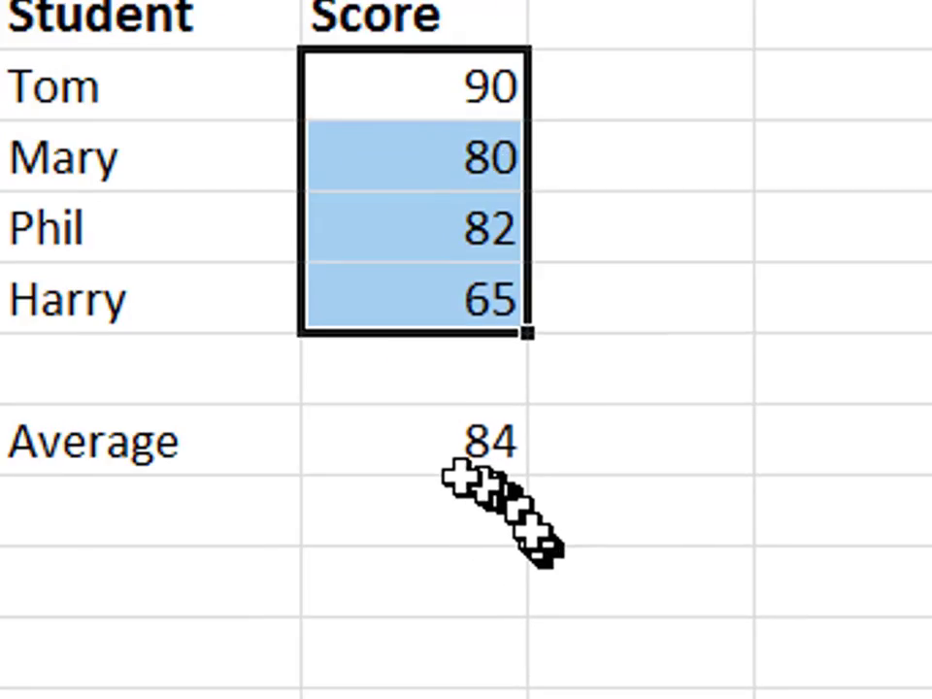
pyautogui.click(491, 488)
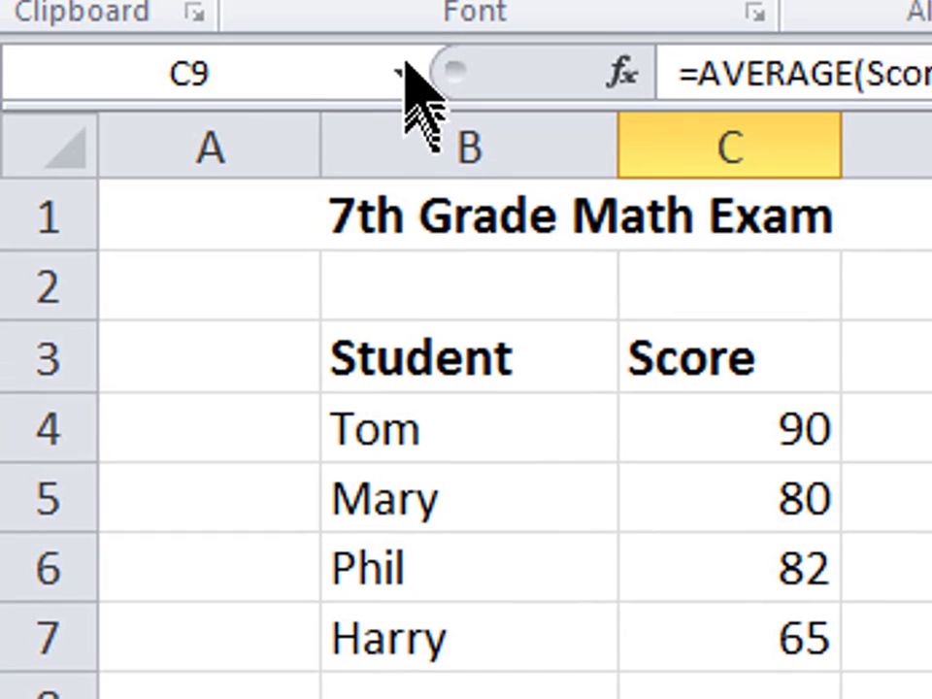
pyautogui.click(410, 75)
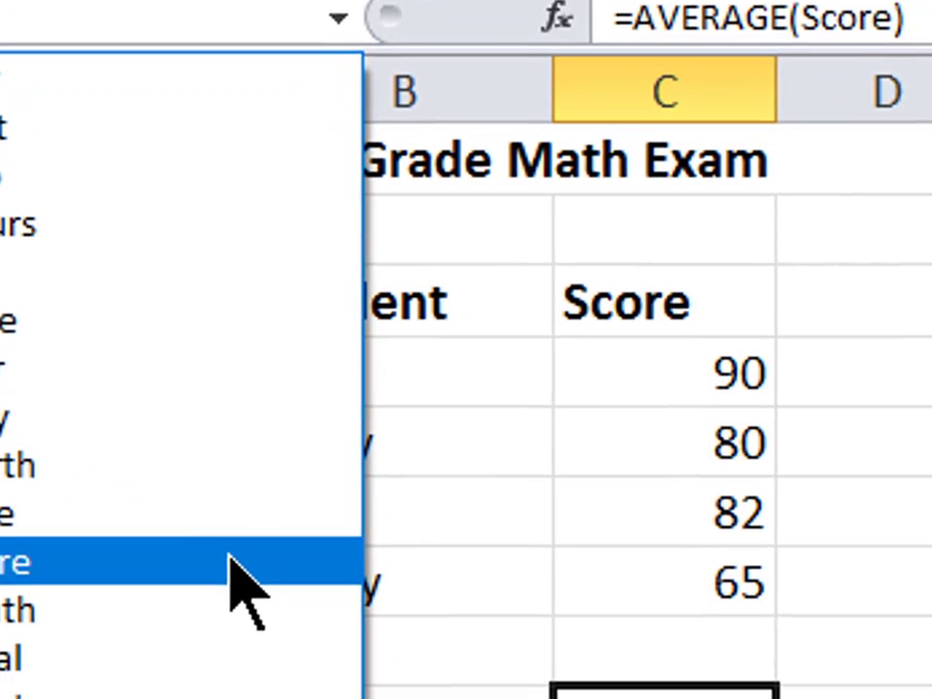
pyautogui.click(309, 618)
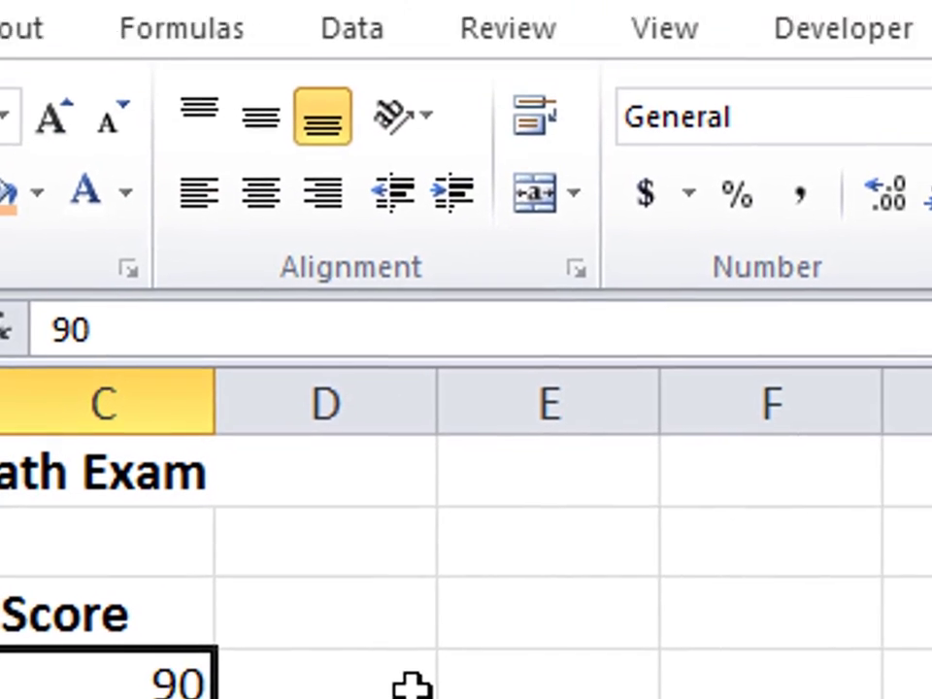
# Step: Open the defined name Score for editing from the Name Manager
pyautogui.click(830, 254)
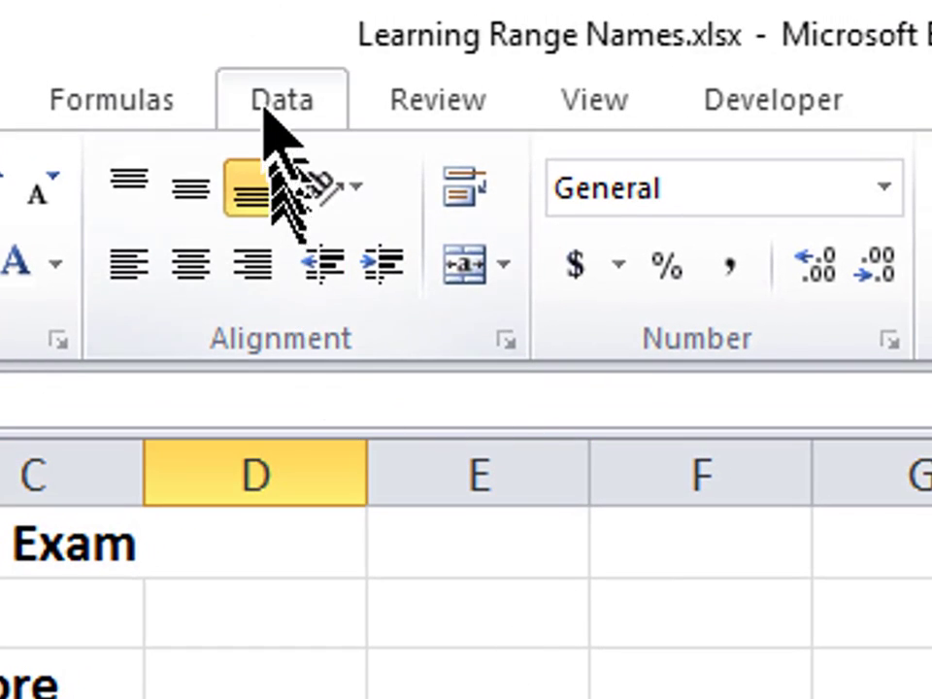
pyautogui.click(146, 109)
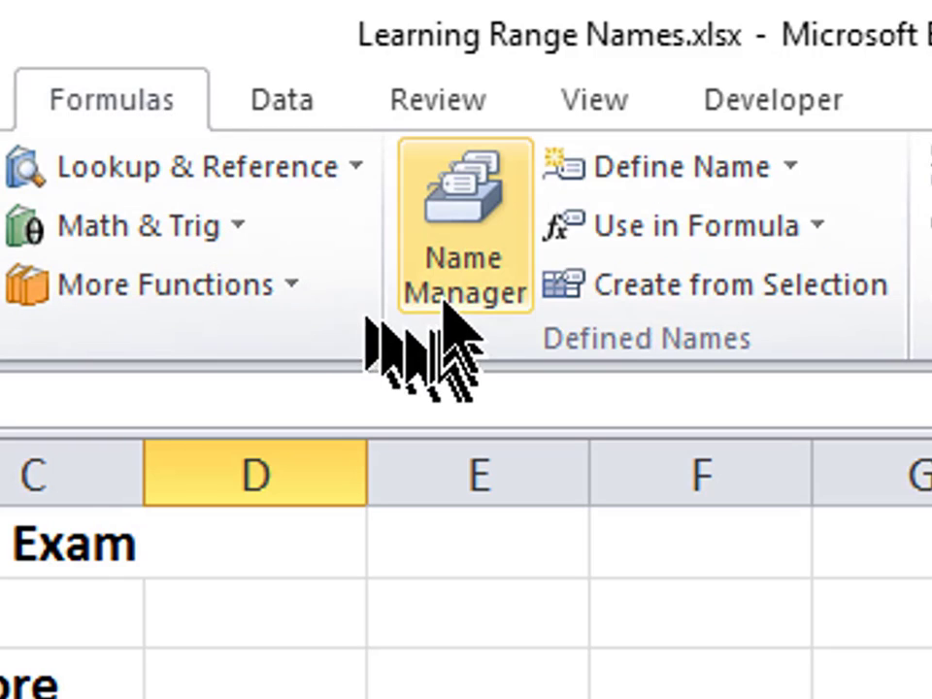
pyautogui.click(467, 301)
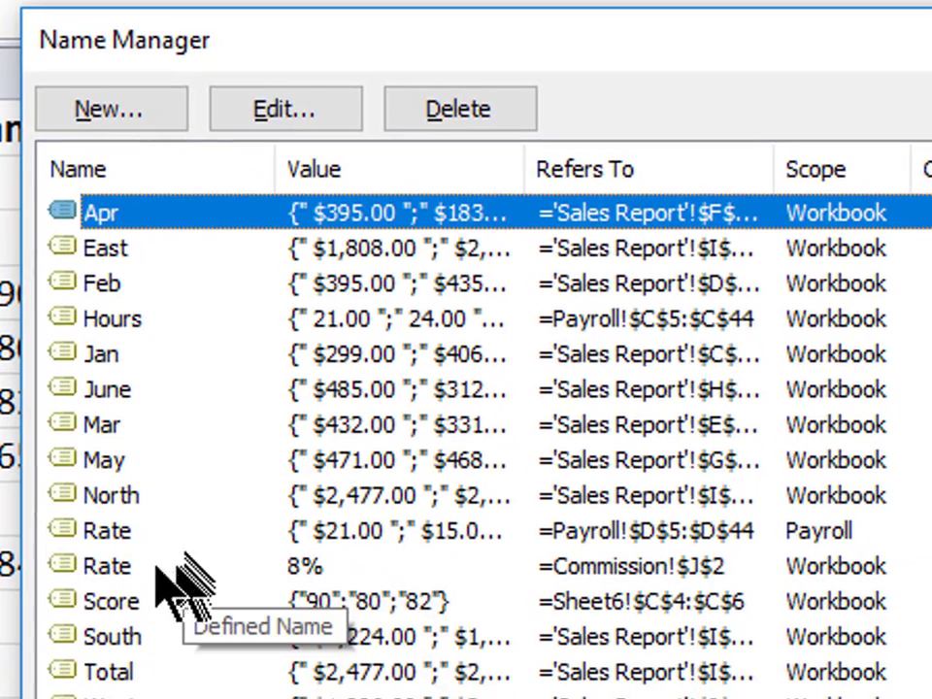
pyautogui.click(131, 598)
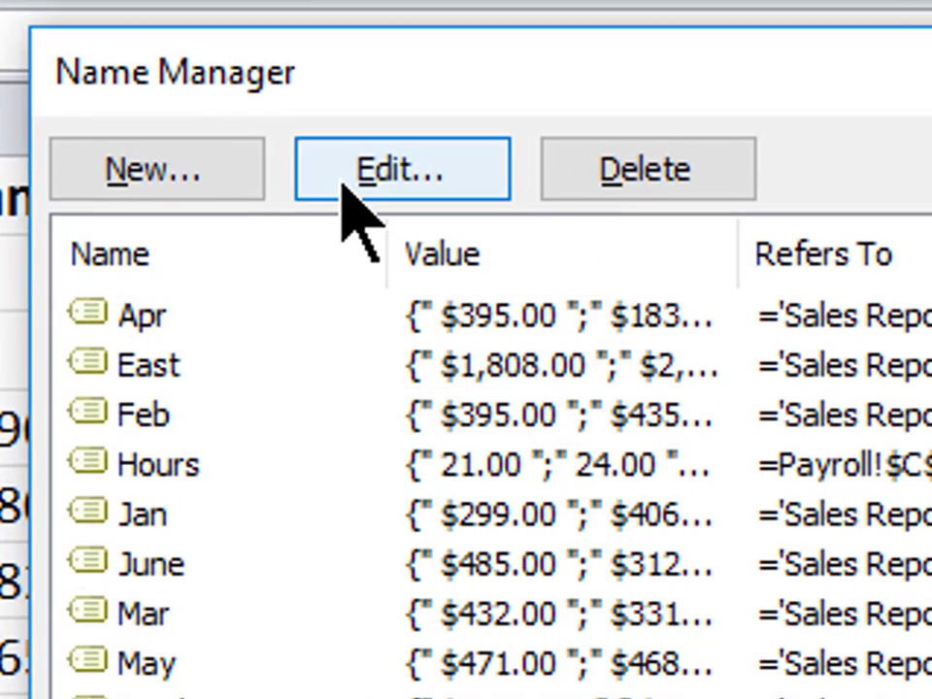
pyautogui.click(345, 187)
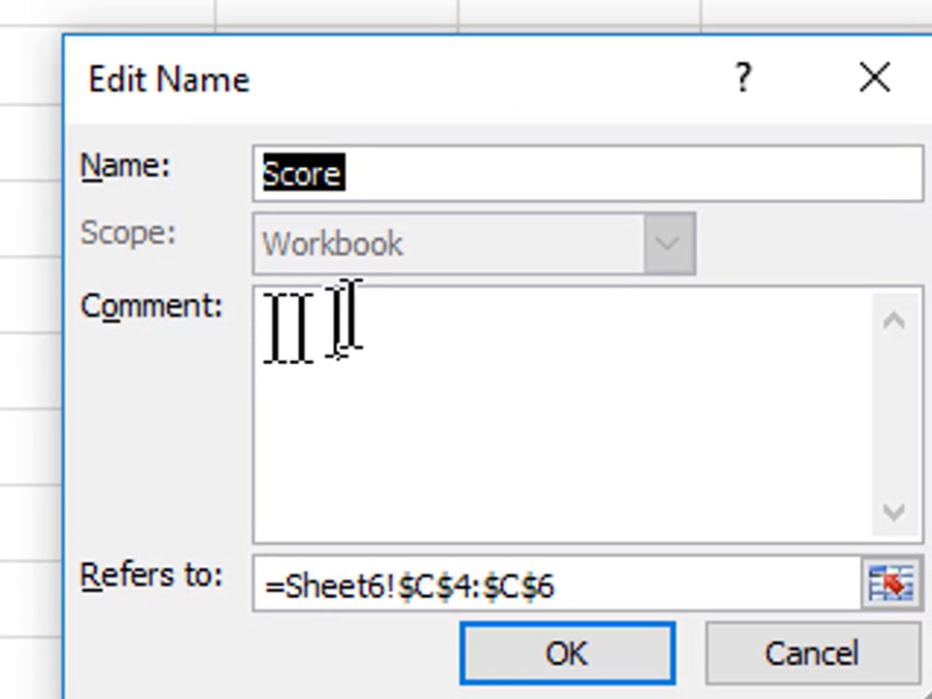
# Step: Extend the name Score to include the fourth exam score by making it refer to =Sheet6!$C$4:$C$7, and close the Name Manager
pyautogui.click(417, 175)
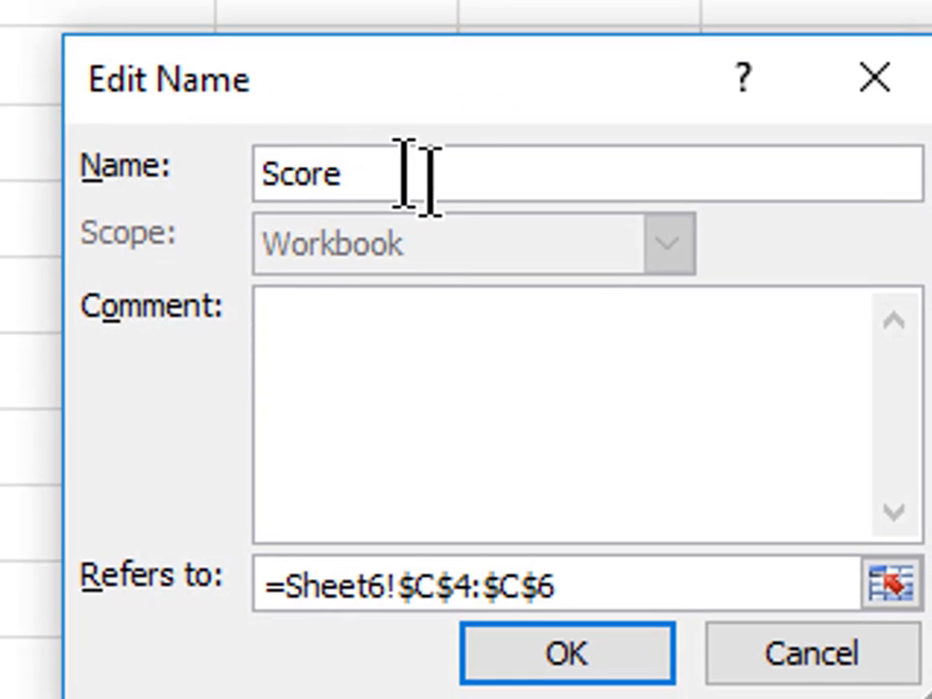
pyautogui.moveTo(418, 175); pyautogui.dragTo(233, 157)
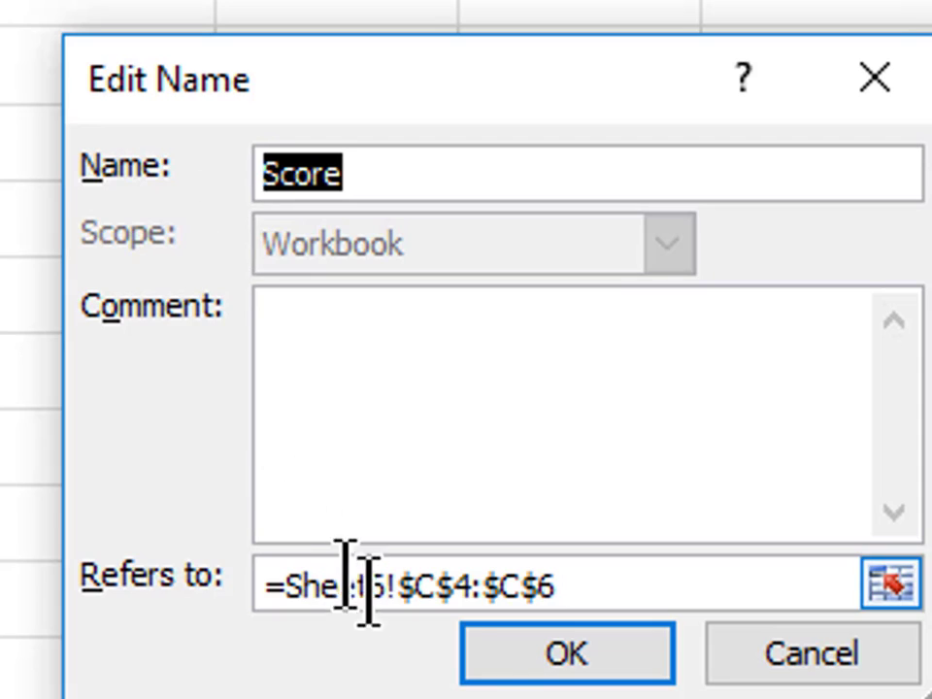
pyautogui.moveTo(614, 586); pyautogui.dragTo(267, 586)
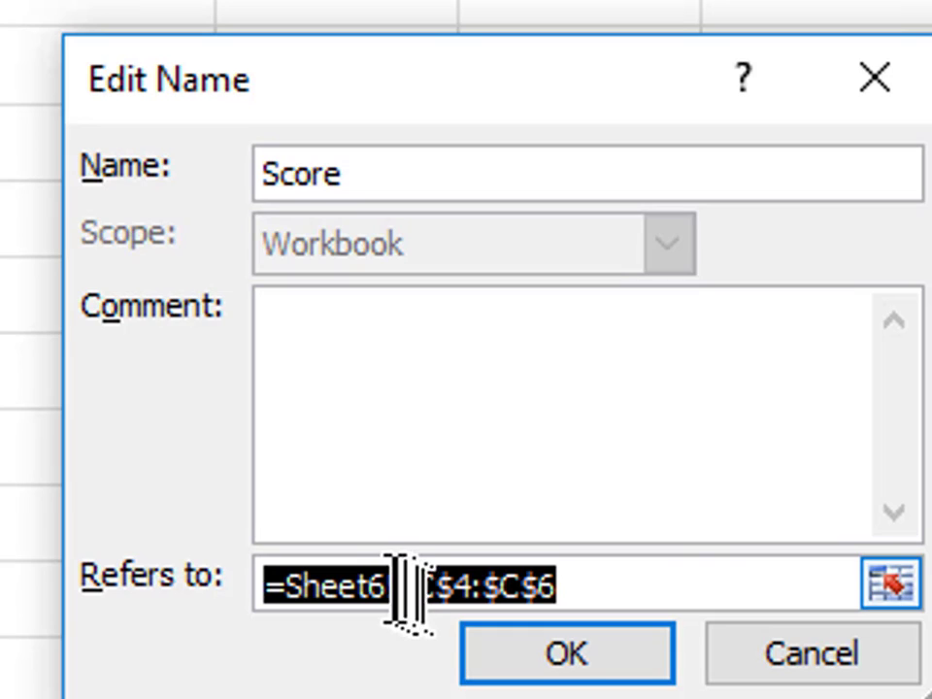
pyautogui.click(626, 586)
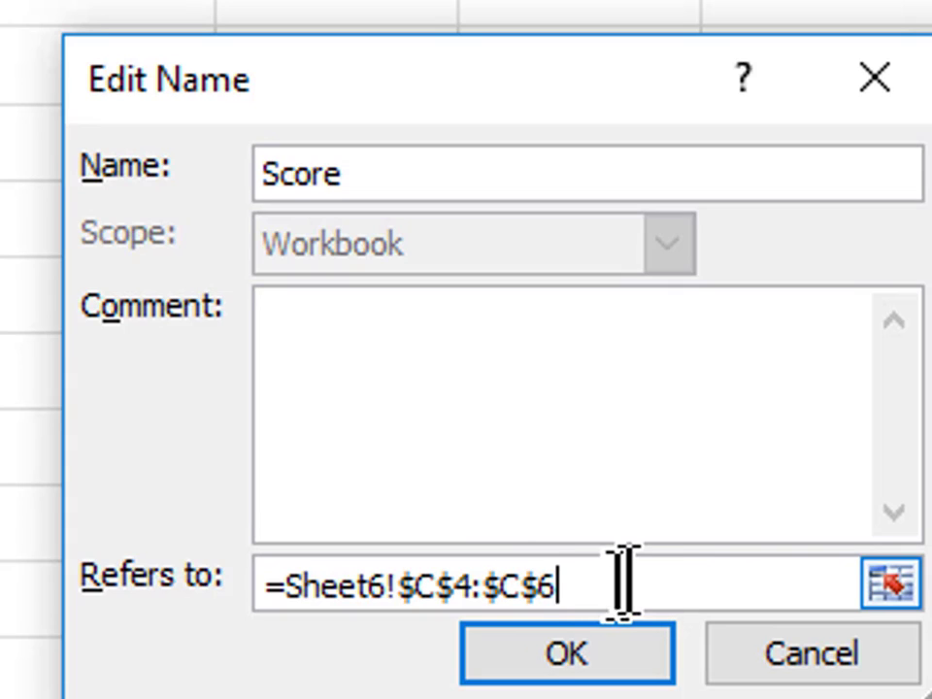
pyautogui.moveTo(631, 583); pyautogui.dragTo(281, 559)
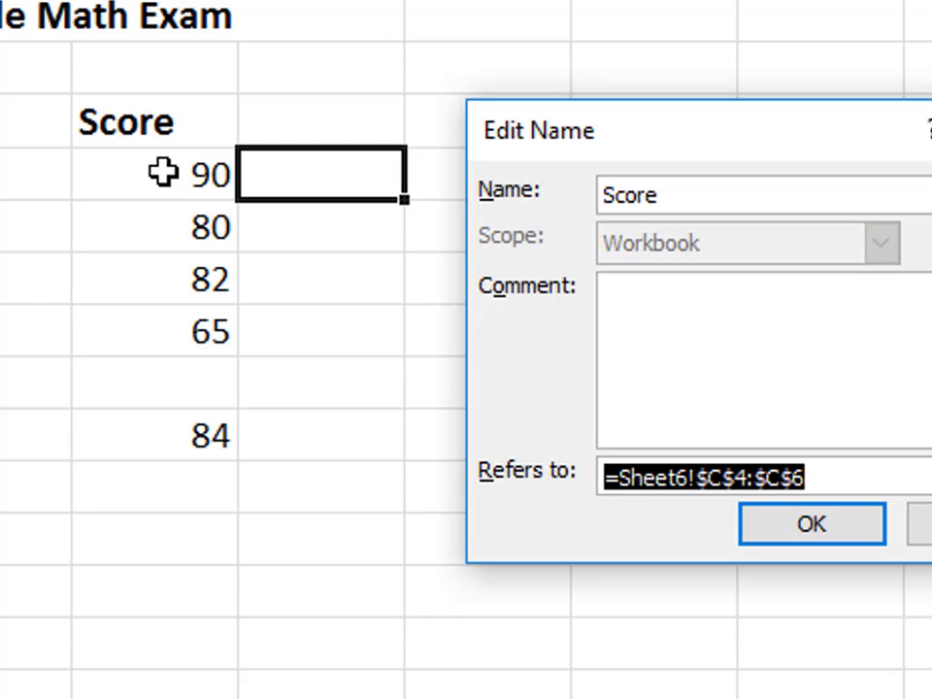
pyautogui.moveTo(161, 173); pyautogui.dragTo(155, 316)
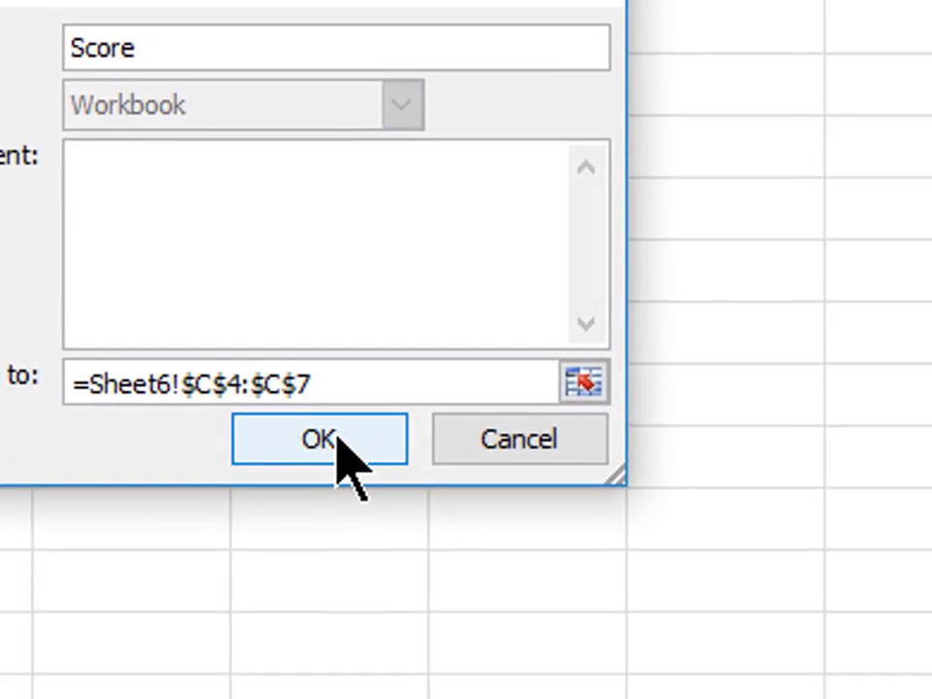
pyautogui.click(514, 604)
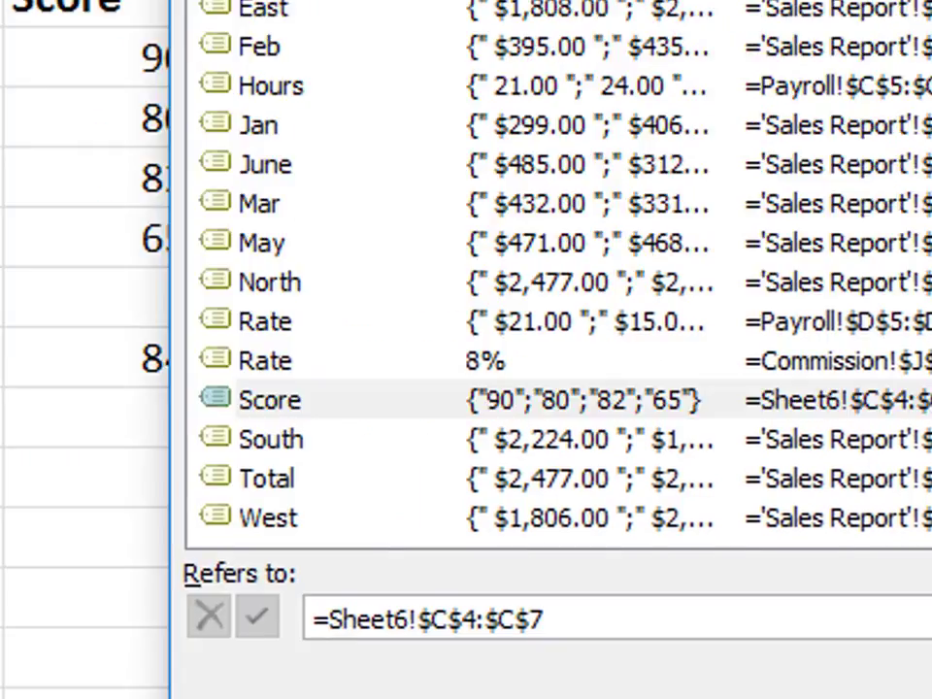
pyautogui.click(928, 532)
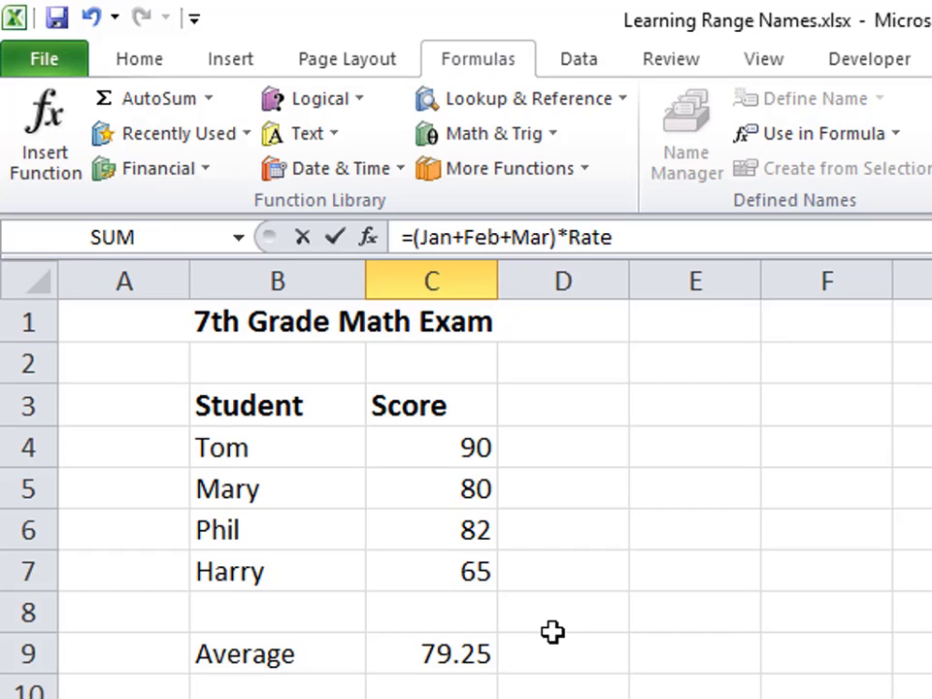
pyautogui.press('Escape')
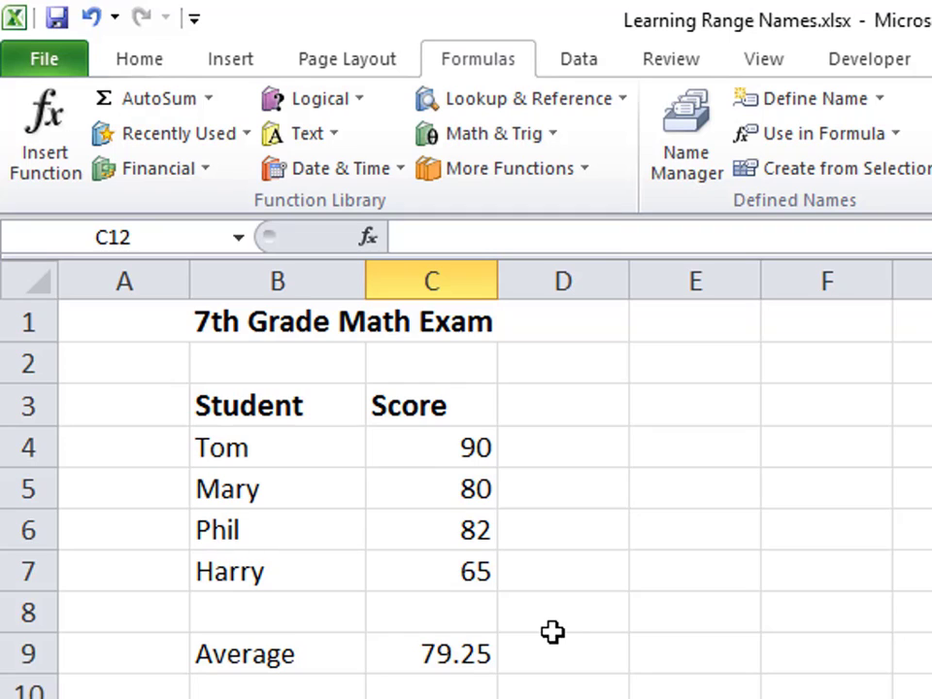
# Step: Select the named range Score to check the cells it covers, and go to the named range Hours on the payroll sheet
pyautogui.click(238, 239)
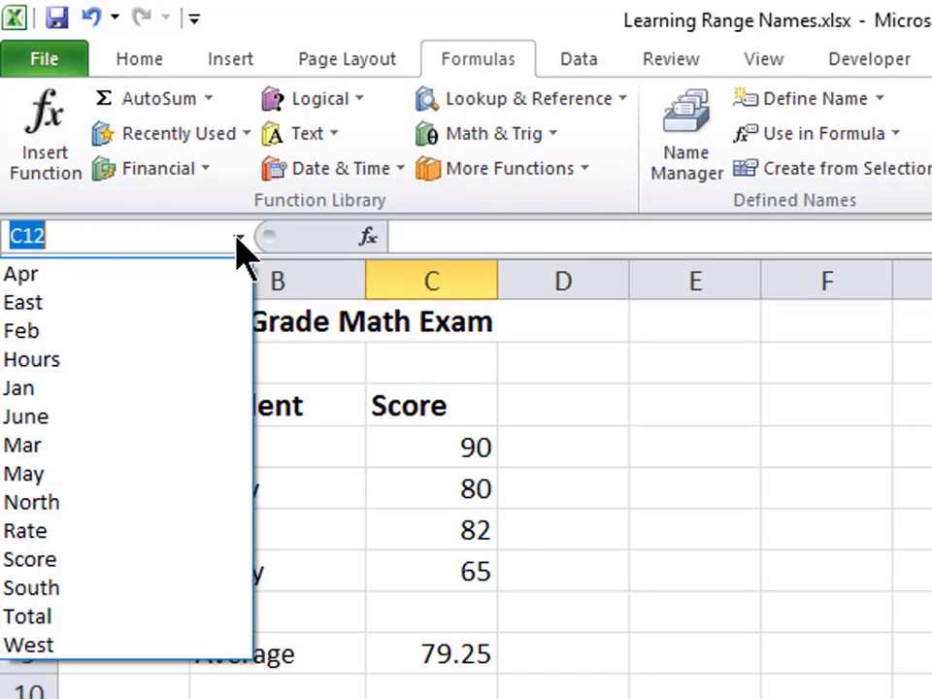
pyautogui.click(143, 560)
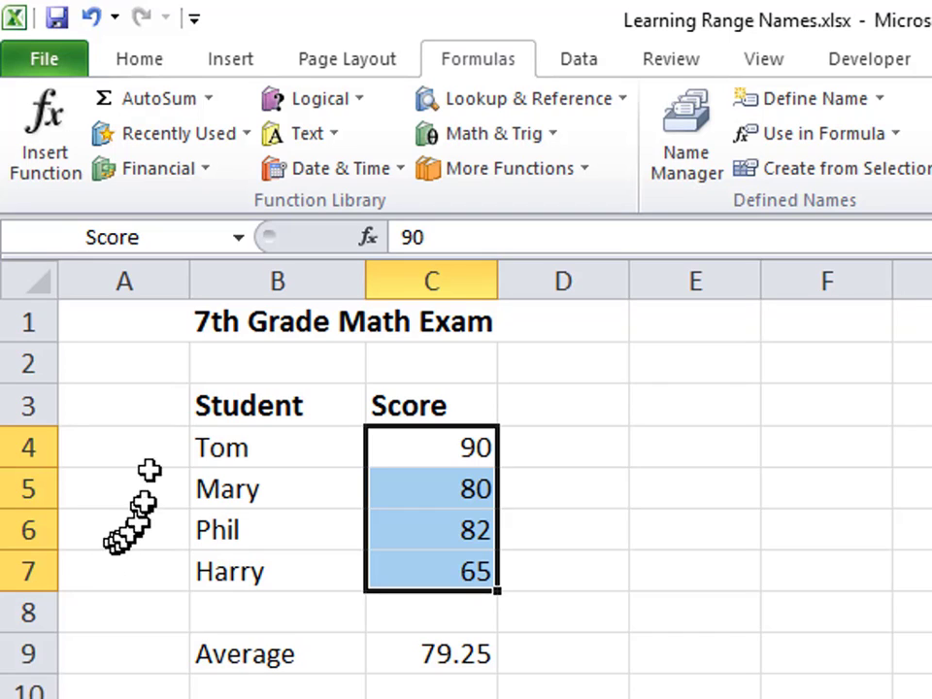
pyautogui.click(238, 237)
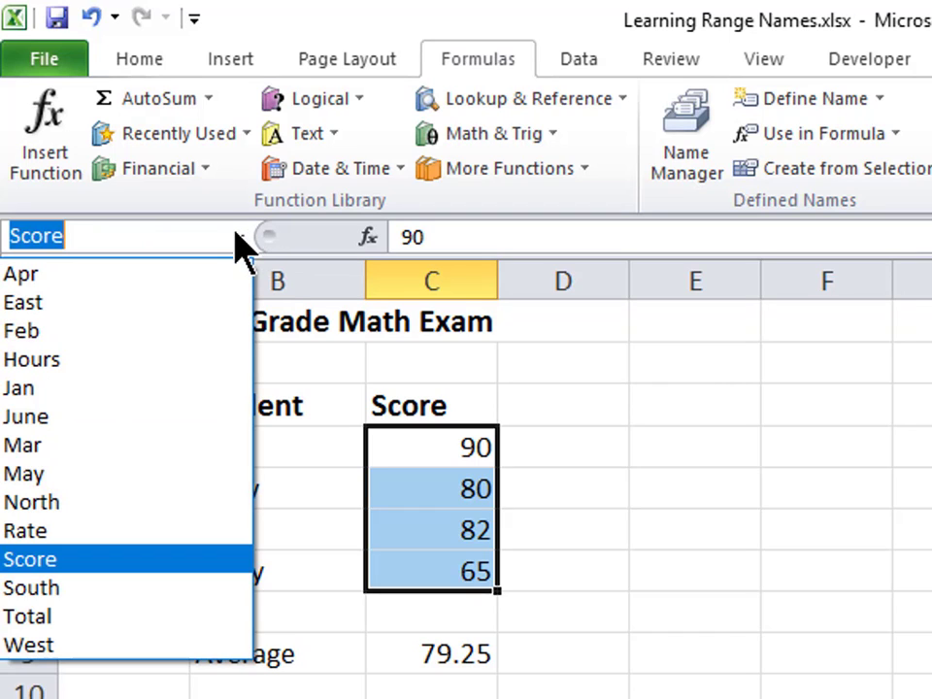
pyautogui.click(105, 367)
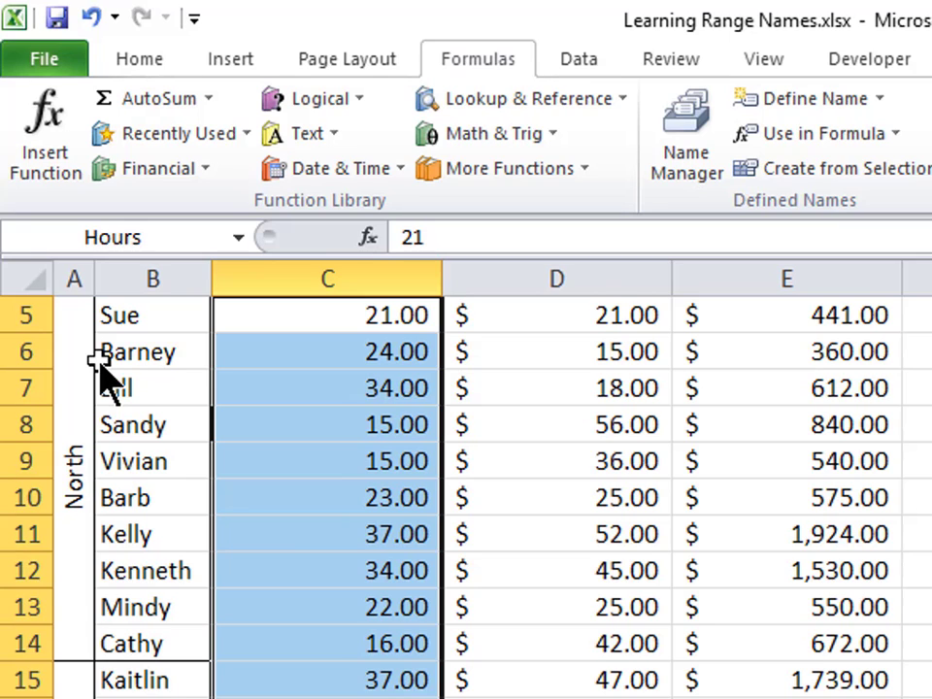
# Step: Return to the start of the Payroll Report and highlight the Hours and Rate columns, beginning at their row 4 headings
pyautogui.hotkey('ctrl', 'Home')
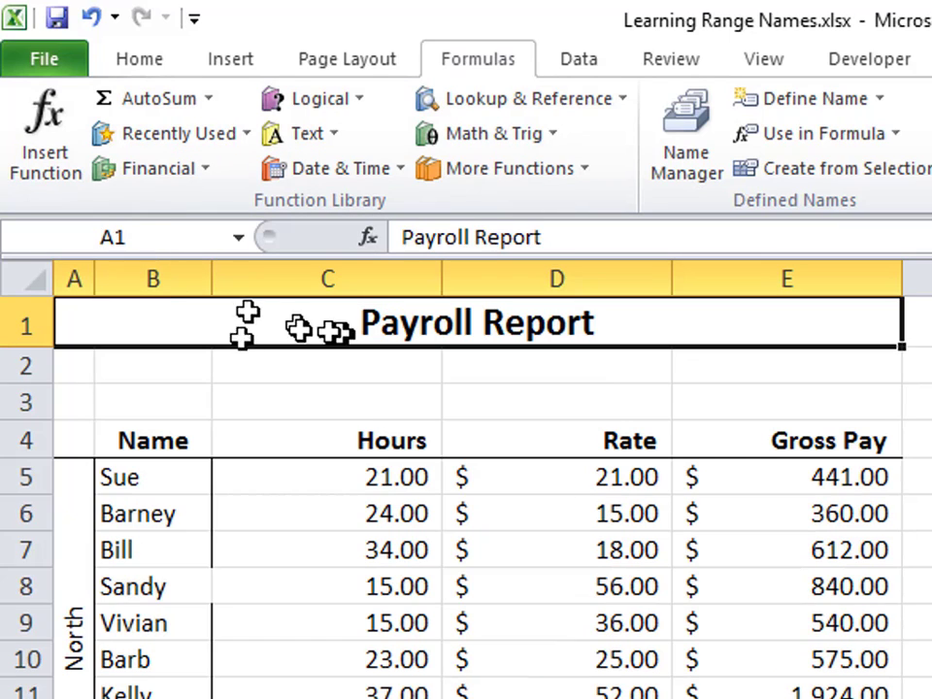
pyautogui.moveTo(308, 445); pyautogui.dragTo(335, 698)
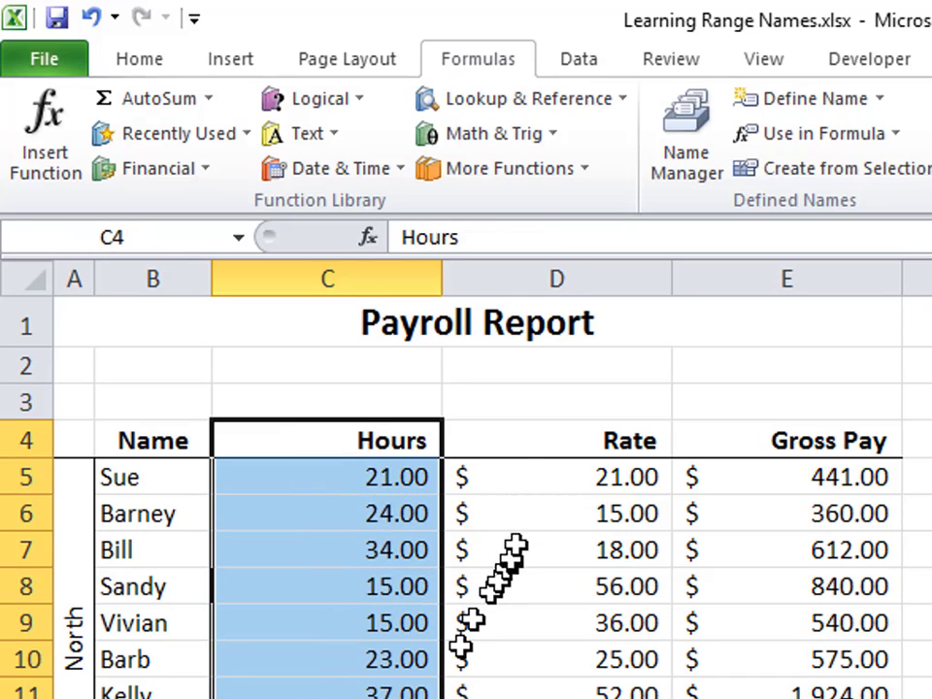
pyautogui.moveTo(537, 442); pyautogui.dragTo(542, 698)
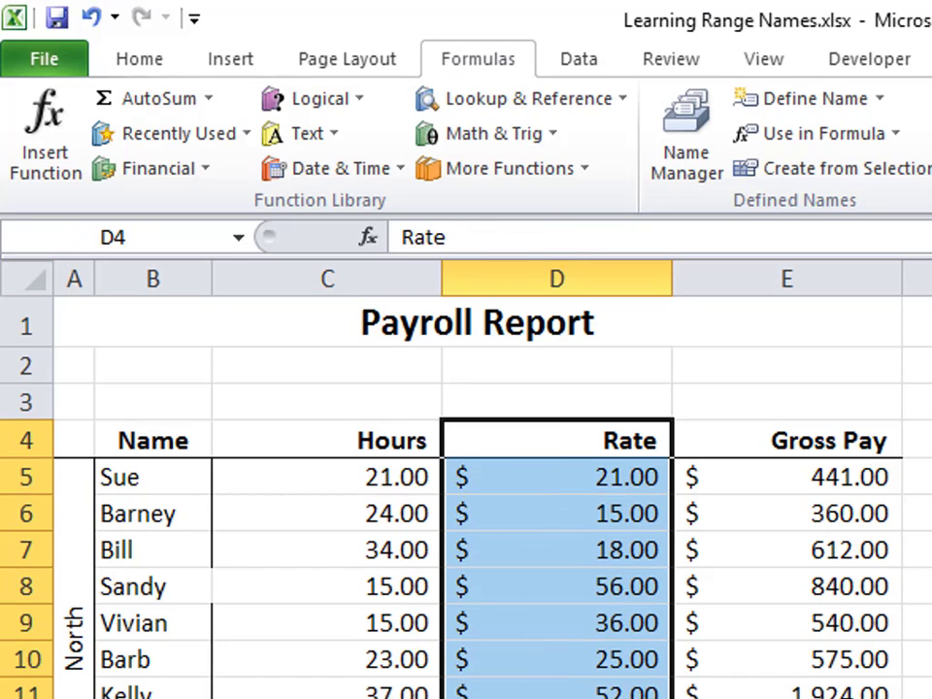
# Step: Examine the formulas in several Gross Pay cells, such as E10 and Bill's row, and highlight the Gross Pay column without changing anything
pyautogui.click(781, 660)
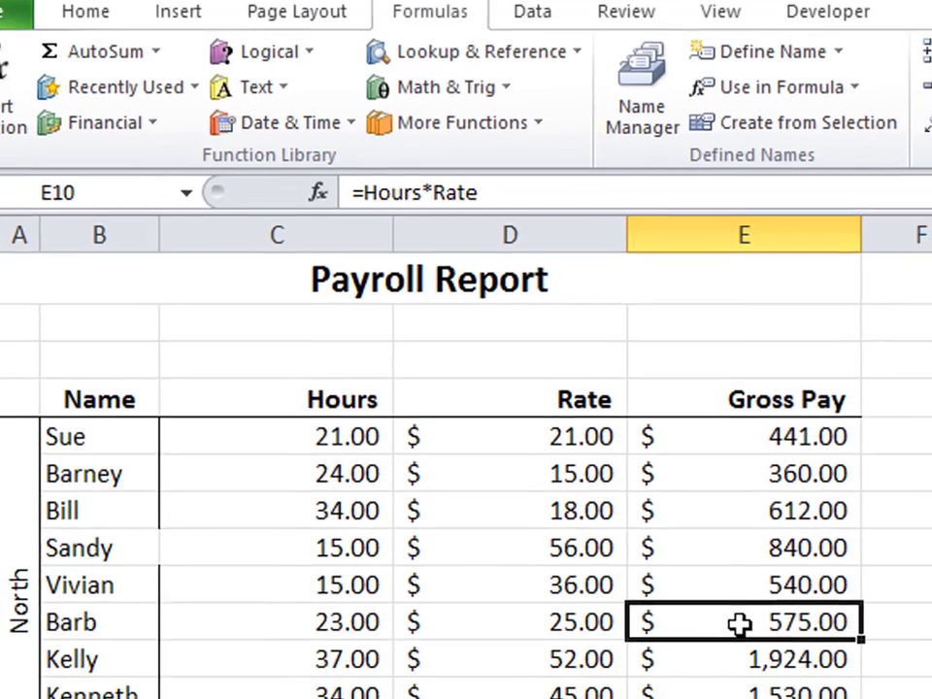
pyautogui.doubleClick(781, 661)
pyautogui.press('Escape')
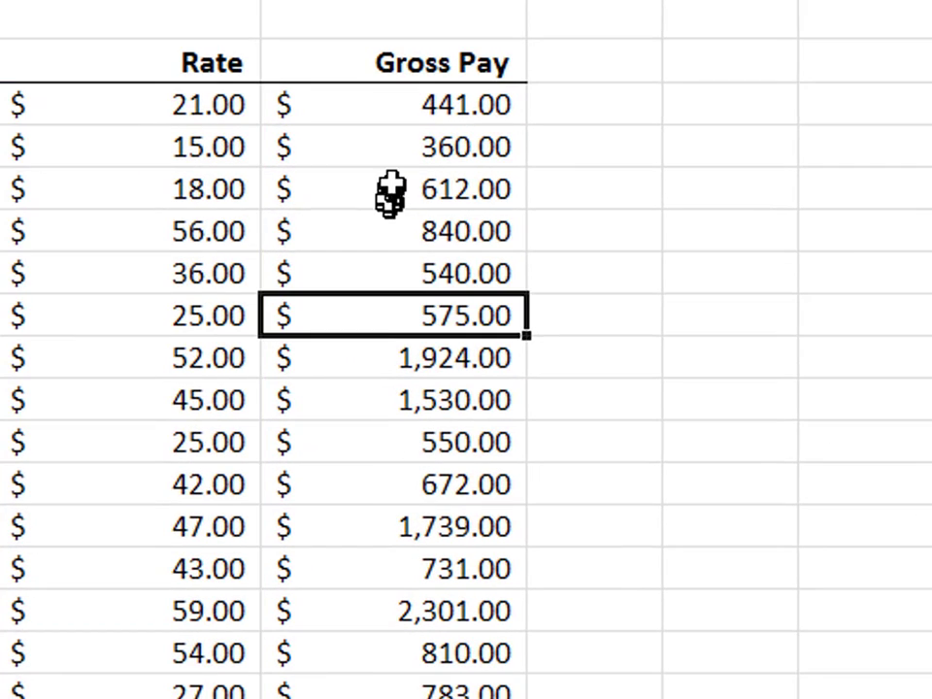
pyautogui.click(453, 238)
pyautogui.doubleClick(394, 185)
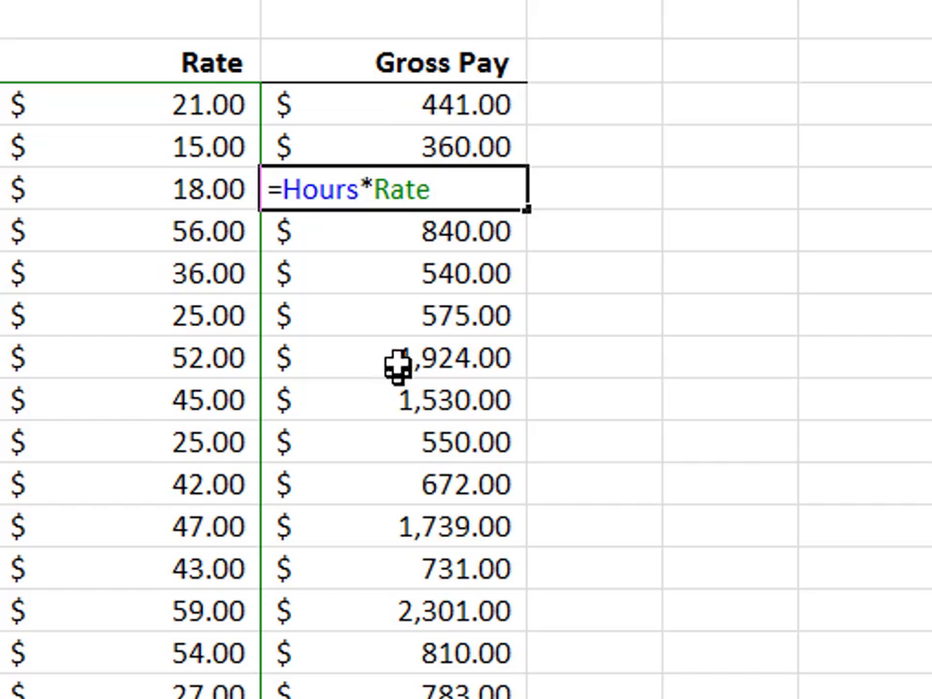
pyautogui.press('Escape')
pyautogui.moveTo(366, 97); pyautogui.dragTo(344, 695)
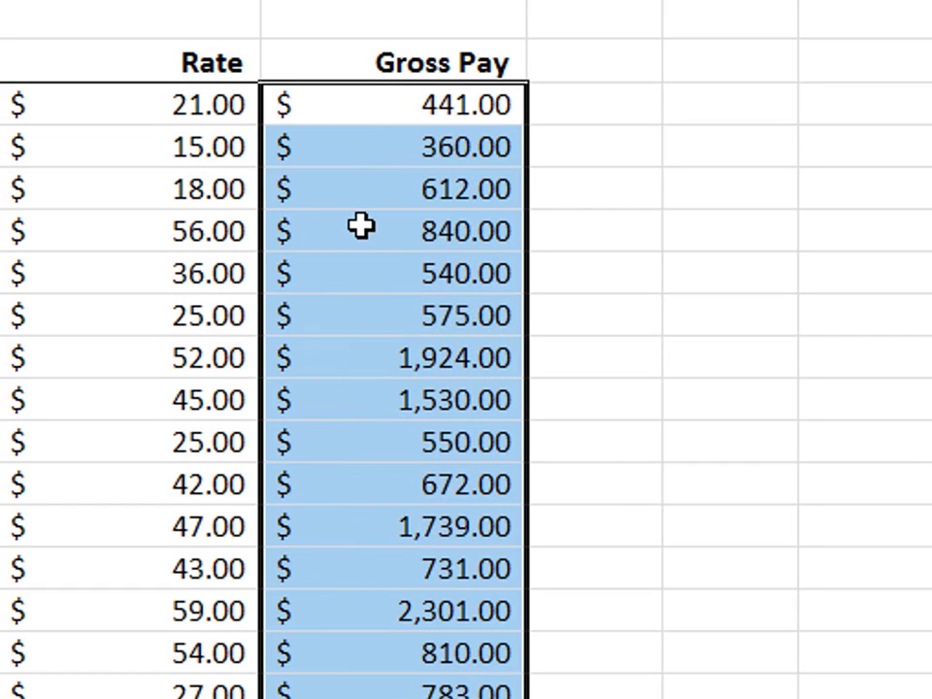
pyautogui.click(391, 235)
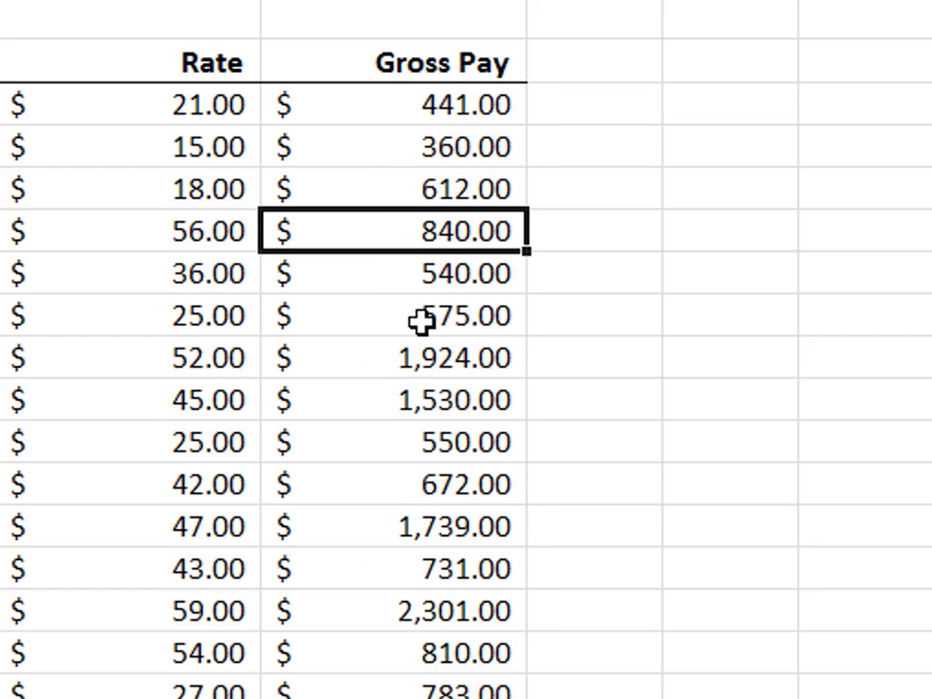